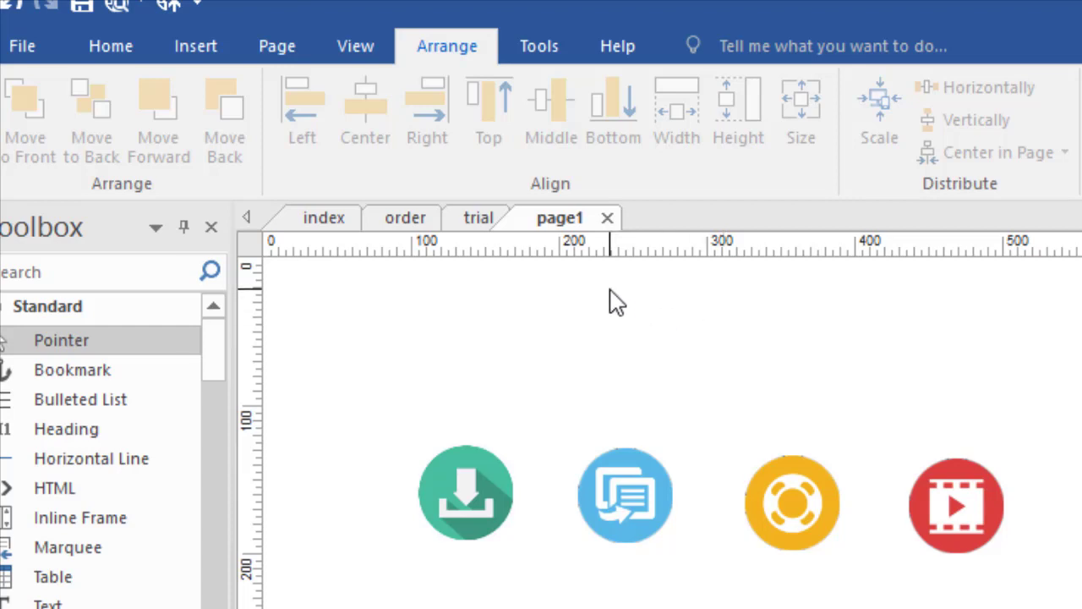
# - Drag the green, blue, yellow and red icons up and sideways out of line
pyautogui.click(476, 486)
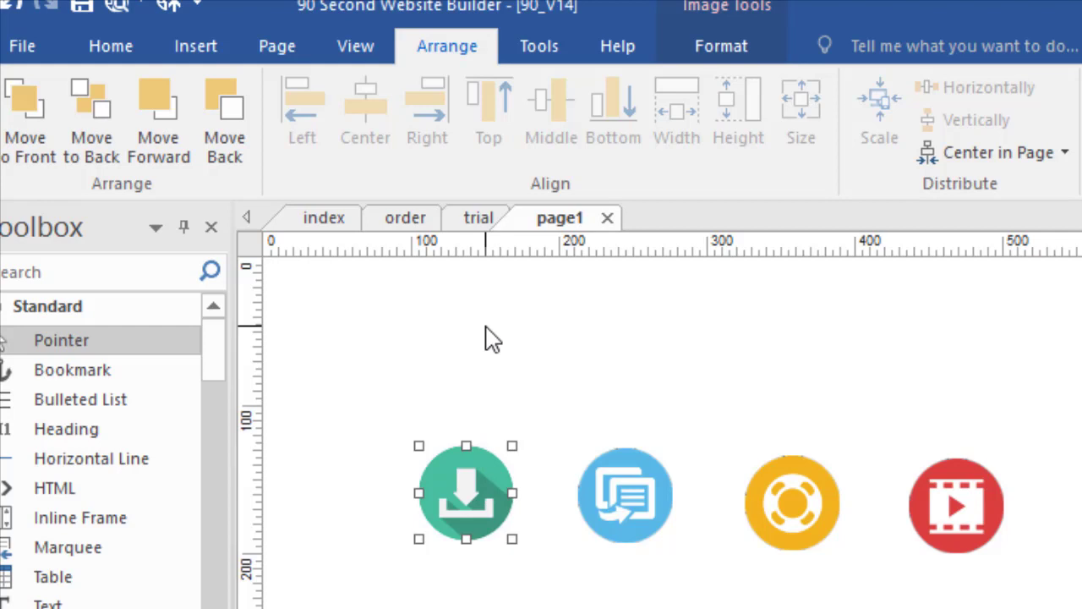
pyautogui.keyDown('shift'); pyautogui.click(634, 491); pyautogui.keyUp('shift')
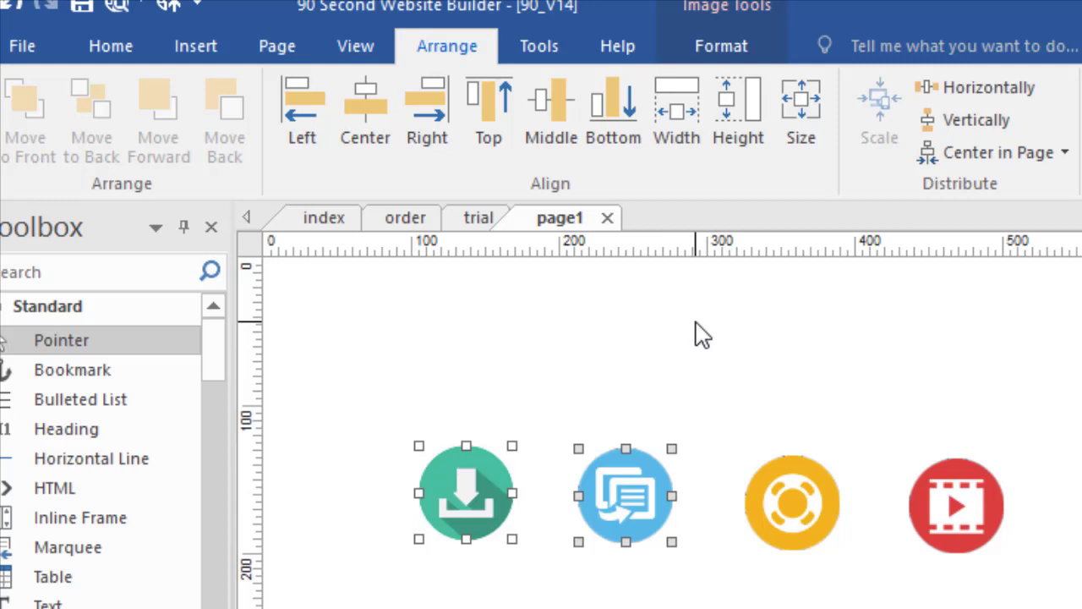
pyautogui.click(727, 474)
pyautogui.moveTo(644, 475); pyautogui.dragTo(650, 445)
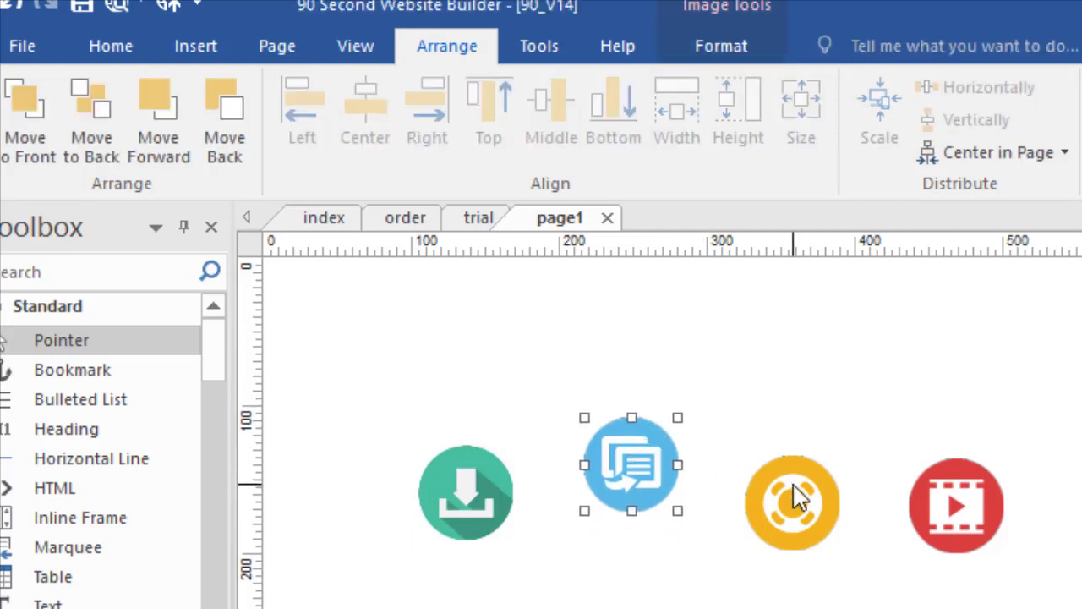
pyautogui.moveTo(795, 499); pyautogui.dragTo(810, 470)
pyautogui.moveTo(961, 523); pyautogui.dragTo(1035, 511)
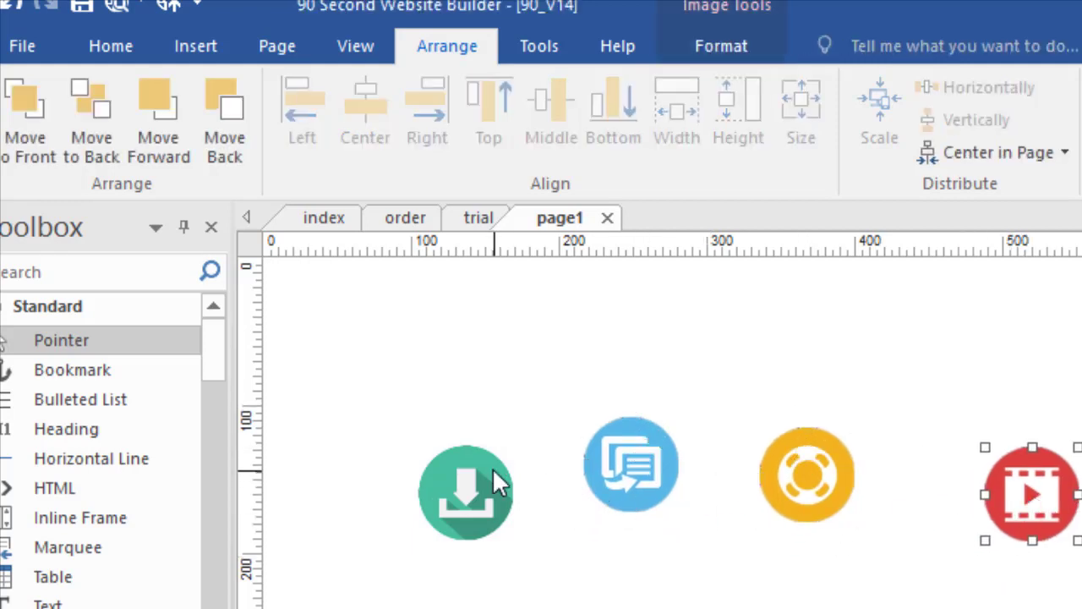
pyautogui.moveTo(499, 484); pyautogui.dragTo(474, 435)
pyautogui.moveTo(648, 438); pyautogui.dragTo(635, 416)
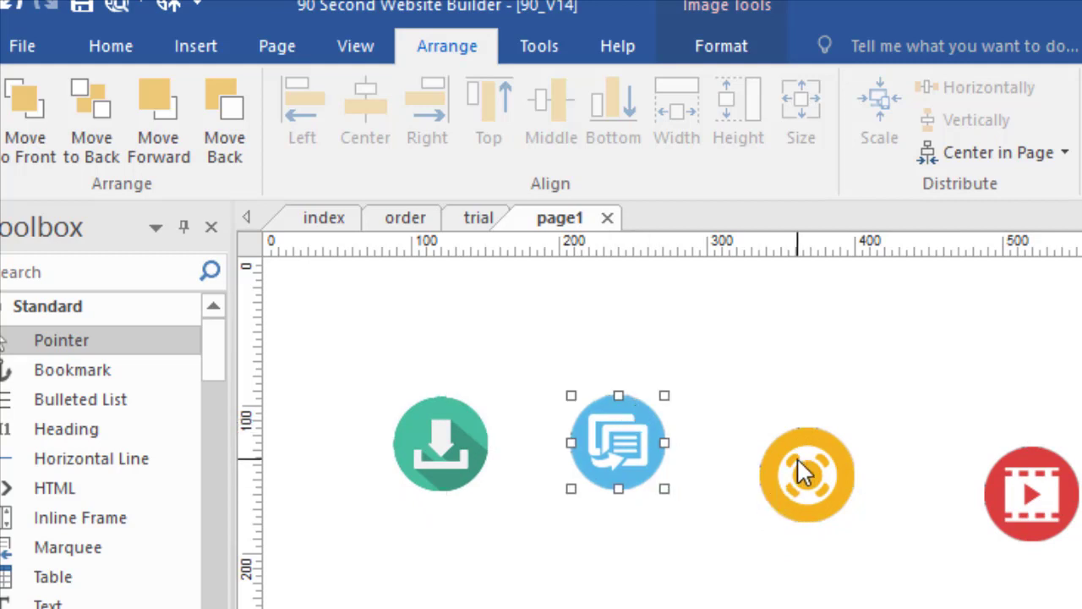
pyautogui.moveTo(797, 456); pyautogui.dragTo(784, 423)
pyautogui.moveTo(1034, 494); pyautogui.dragTo(1008, 451)
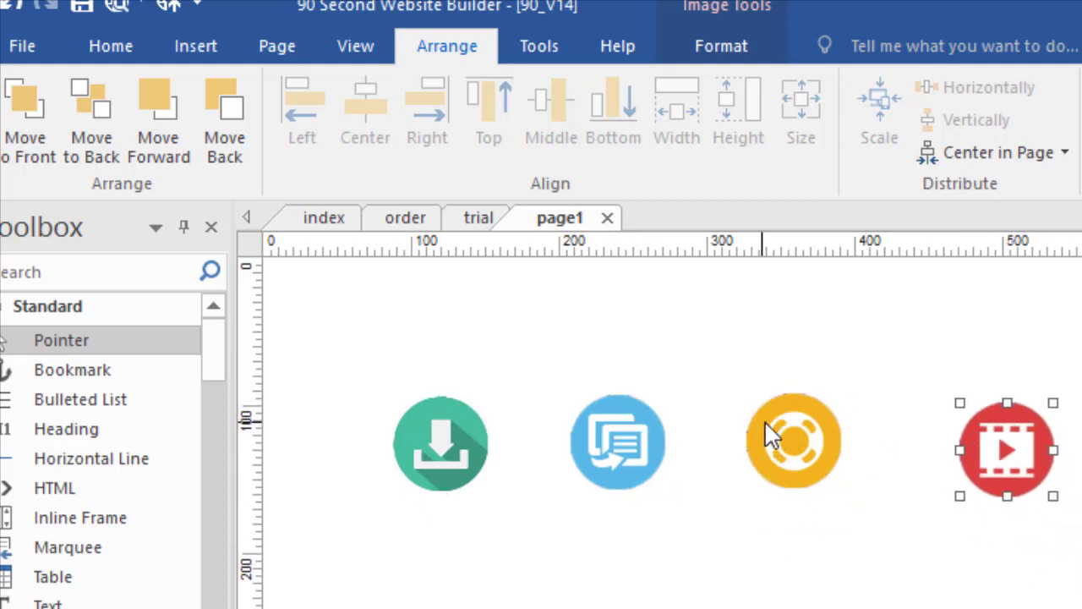
# - Fine-tune the icons into staggered heights, moving the red icon left beside the yellow one
pyautogui.moveTo(764, 420); pyautogui.dragTo(774, 431)
pyautogui.moveTo(620, 454); pyautogui.dragTo(620, 441)
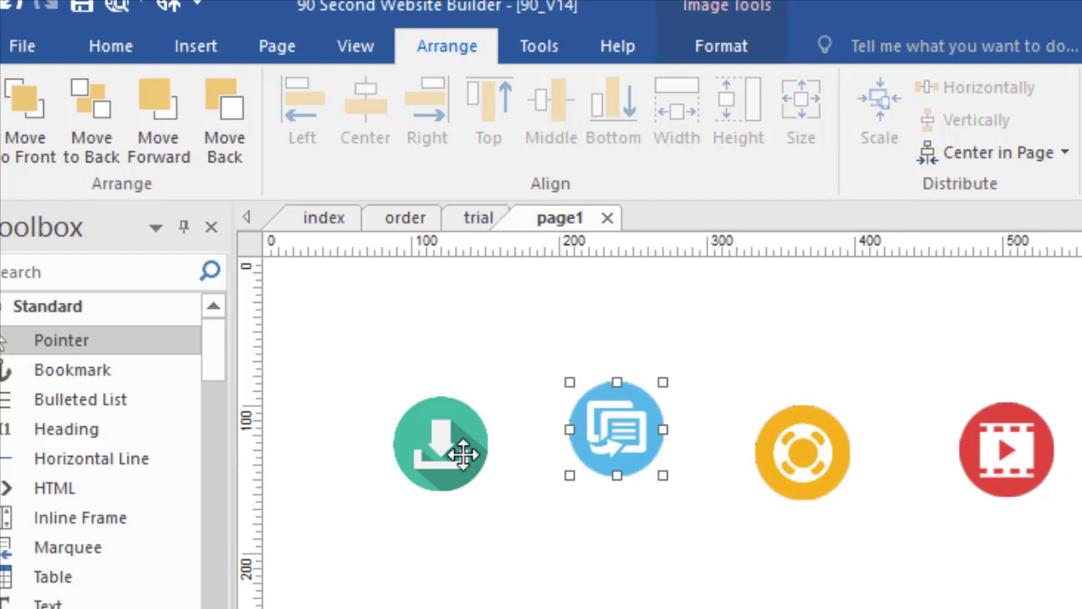
pyautogui.moveTo(464, 454); pyautogui.dragTo(463, 465)
pyautogui.moveTo(790, 444); pyautogui.dragTo(784, 451)
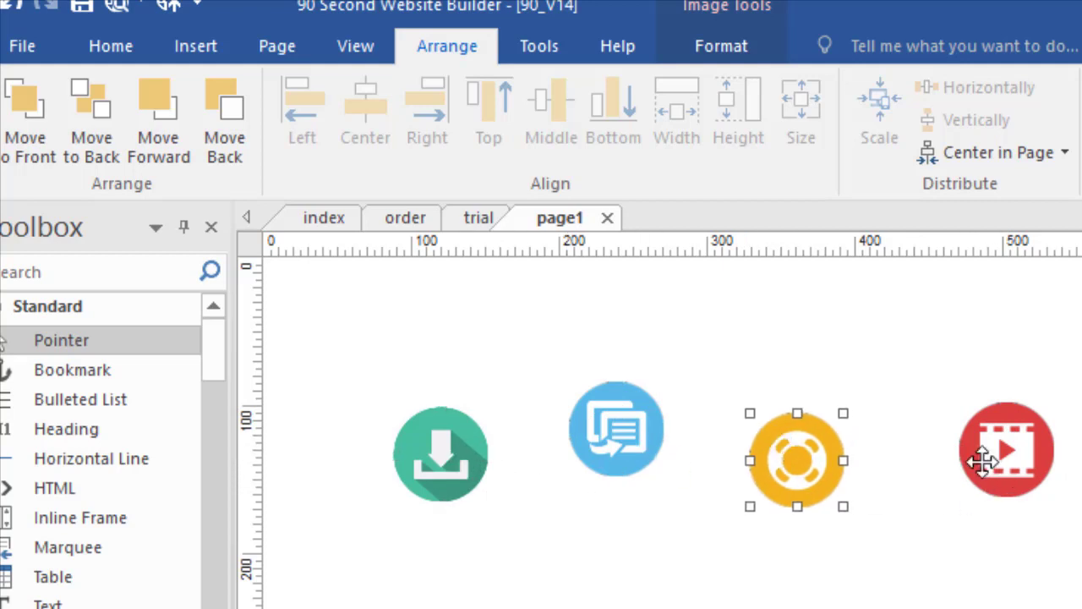
pyautogui.moveTo(981, 459); pyautogui.dragTo(919, 448)
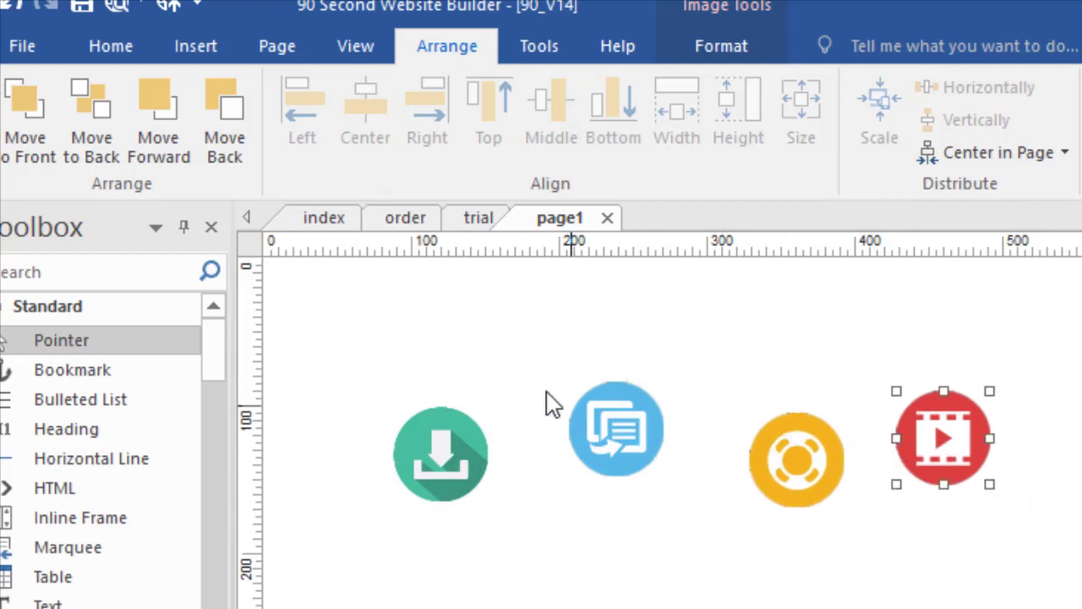
pyautogui.moveTo(585, 414); pyautogui.dragTo(589, 390)
pyautogui.click(755, 459)
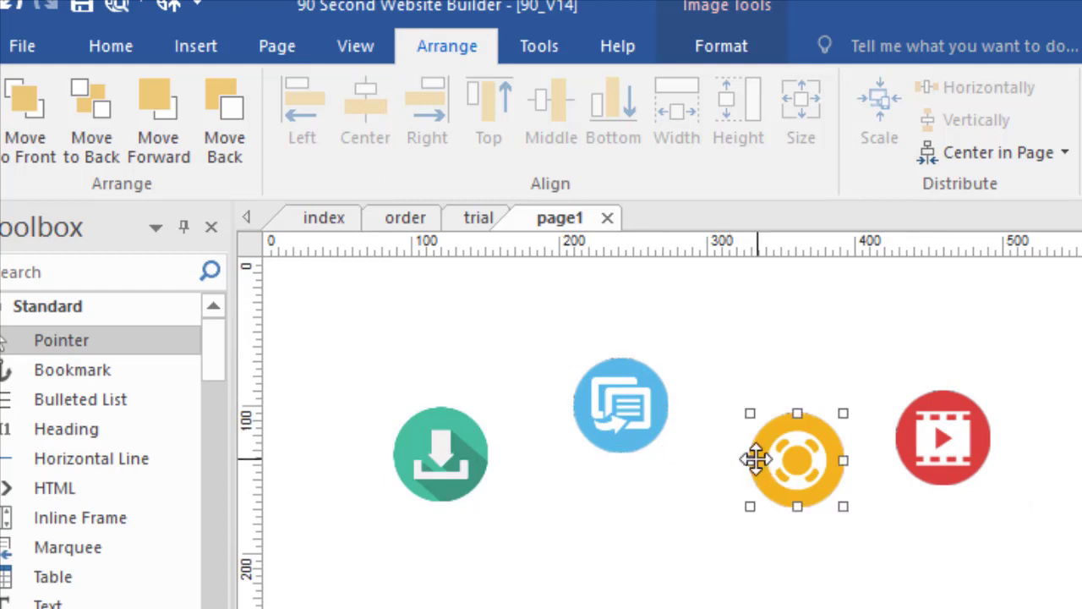
pyautogui.moveTo(755, 459); pyautogui.dragTo(739, 466)
pyautogui.moveTo(913, 442); pyautogui.dragTo(888, 444)
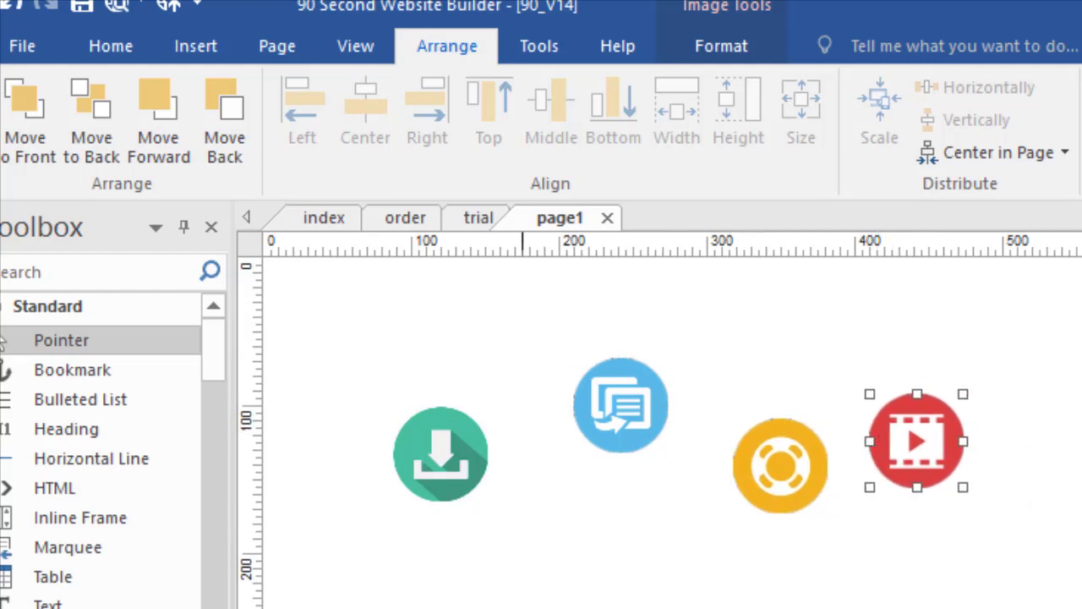
# - Select the green, blue, yellow and red icons and align them by their top edges
pyautogui.click(620, 564)
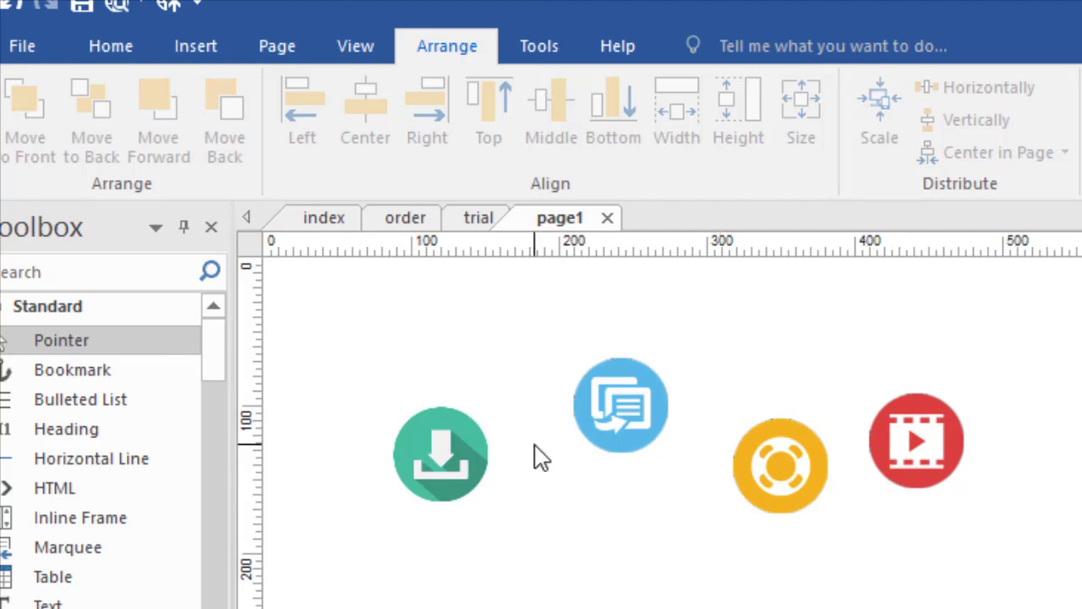
pyautogui.click(439, 470)
pyautogui.keyDown('shift'); pyautogui.click(611, 402); pyautogui.keyUp('shift')
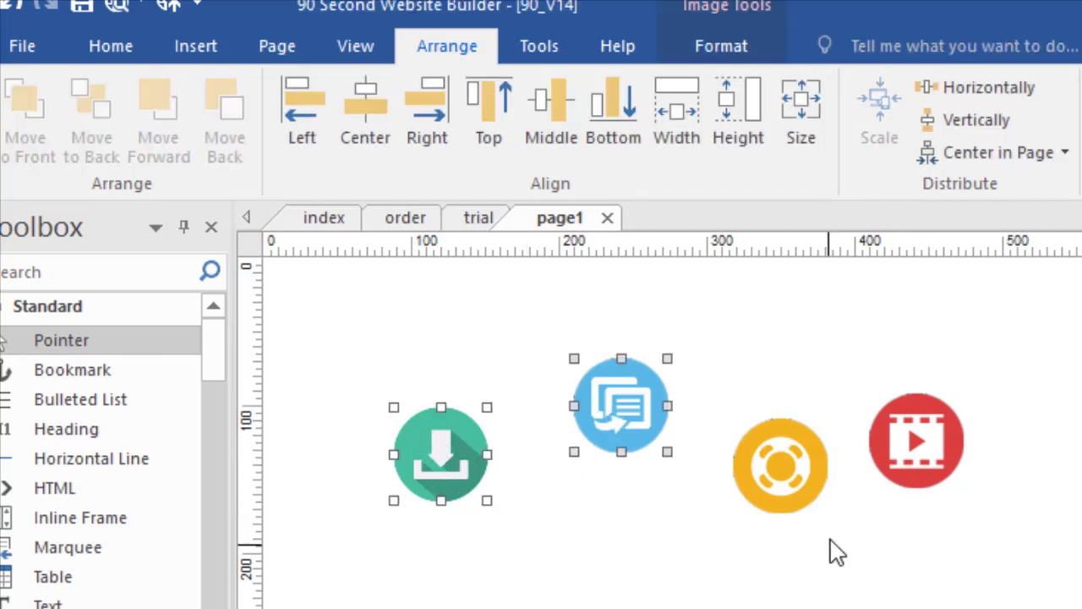
pyautogui.keyDown('shift'); pyautogui.click(789, 477); pyautogui.keyUp('shift')
pyautogui.keyDown('shift'); pyautogui.click(903, 459); pyautogui.keyUp('shift')
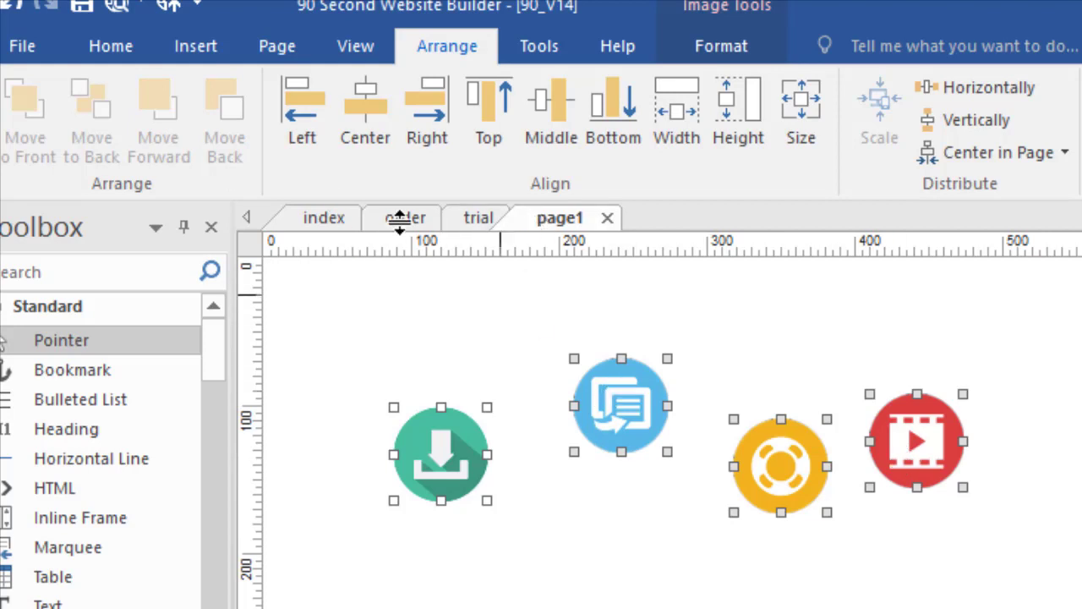
pyautogui.click(486, 111)
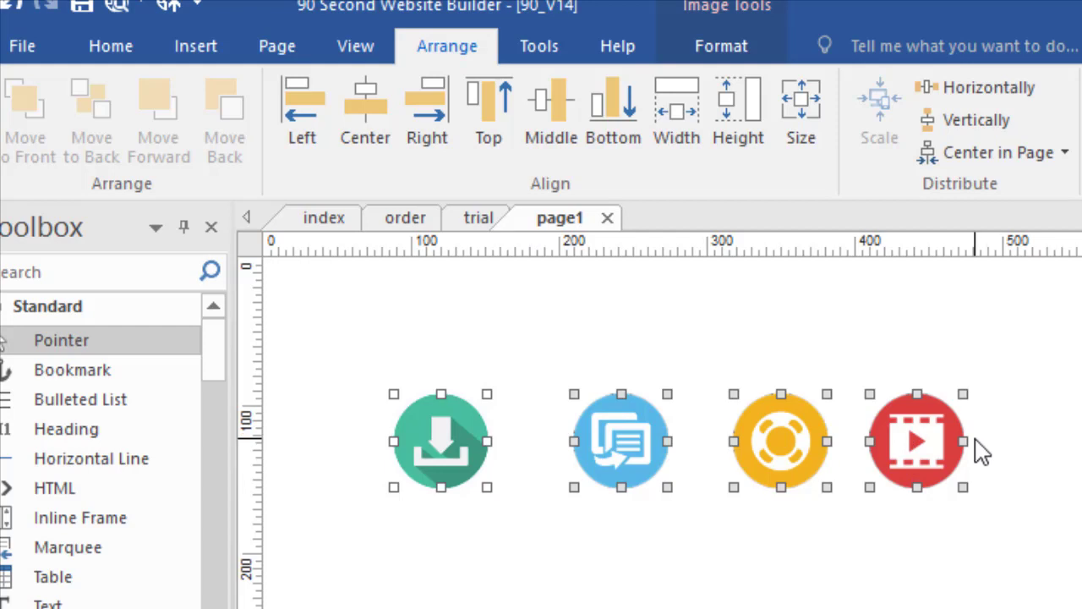
# - Shift the aligned row right, then drag each icon out of line again
pyautogui.moveTo(434, 431); pyautogui.dragTo(467, 488)
pyautogui.click(479, 357)
pyautogui.click(459, 448)
pyautogui.moveTo(609, 421); pyautogui.dragTo(597, 409)
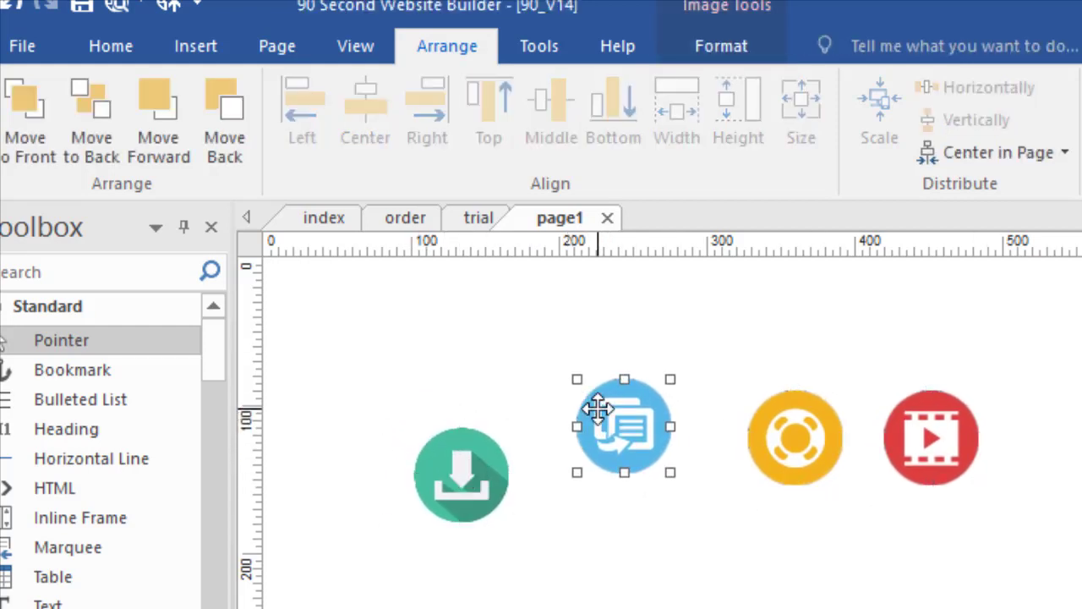
pyautogui.moveTo(799, 461); pyautogui.dragTo(775, 474)
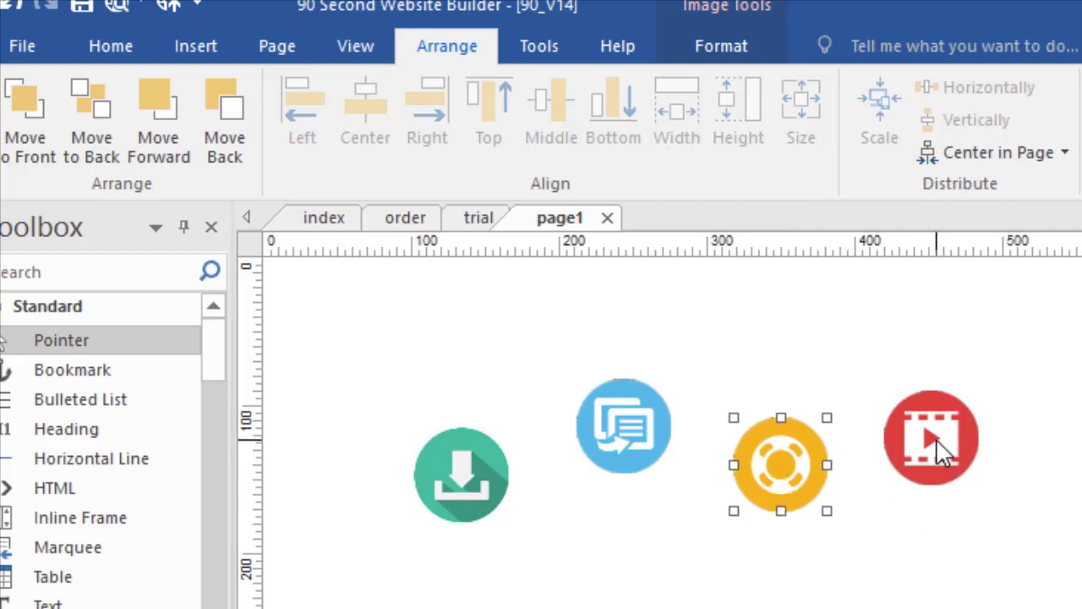
pyautogui.moveTo(937, 438); pyautogui.dragTo(931, 433)
pyautogui.click(817, 479)
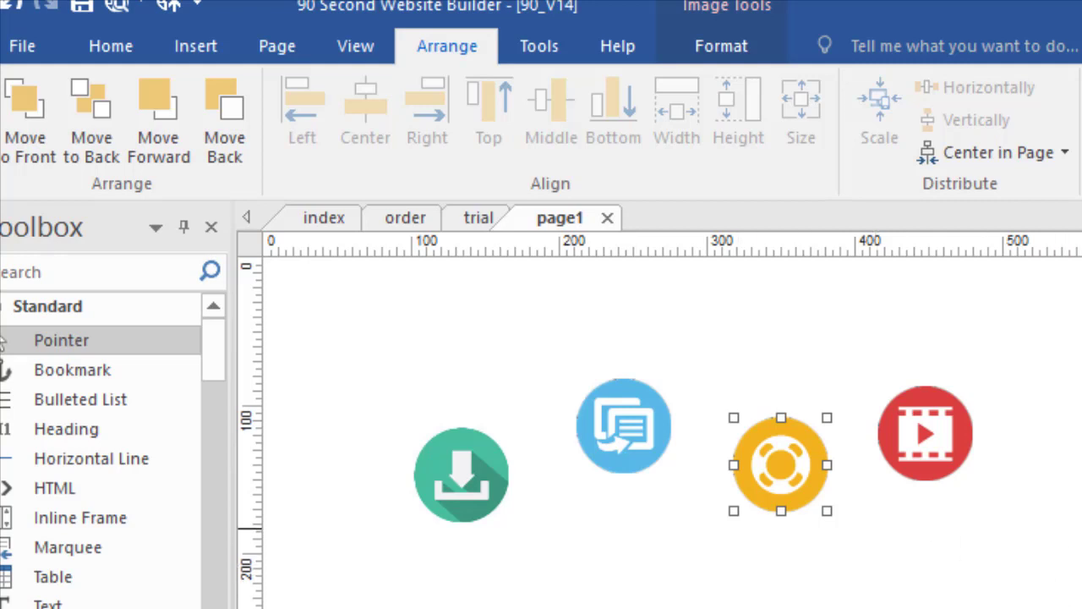
pyautogui.click(799, 529)
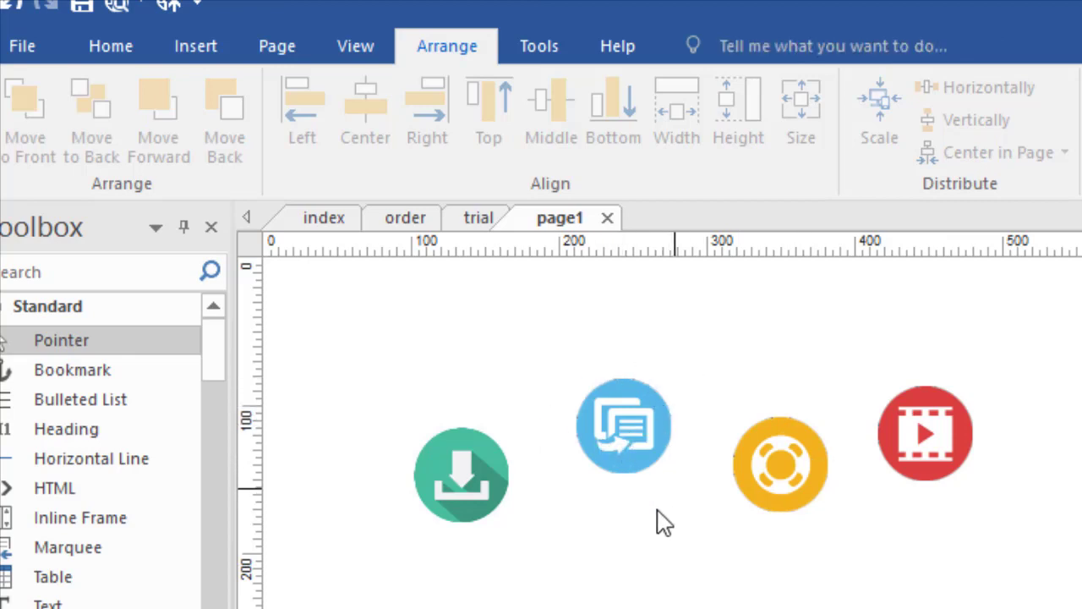
# - Select all four icons and align them along their bottom edges
pyautogui.click(478, 472)
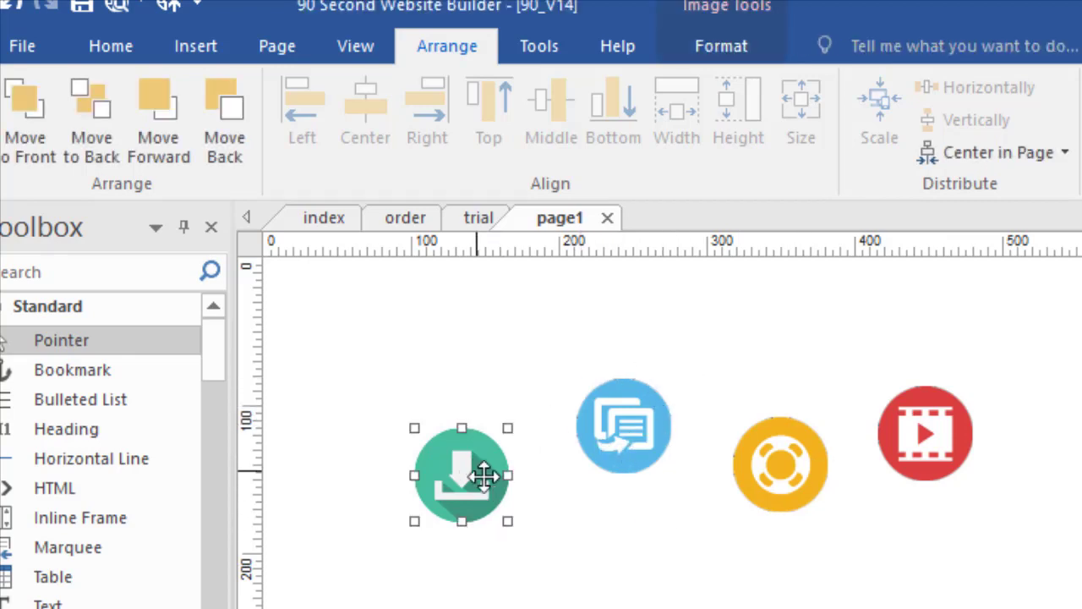
pyautogui.keyDown('ctrl'); pyautogui.click(789, 480); pyautogui.keyUp('ctrl')
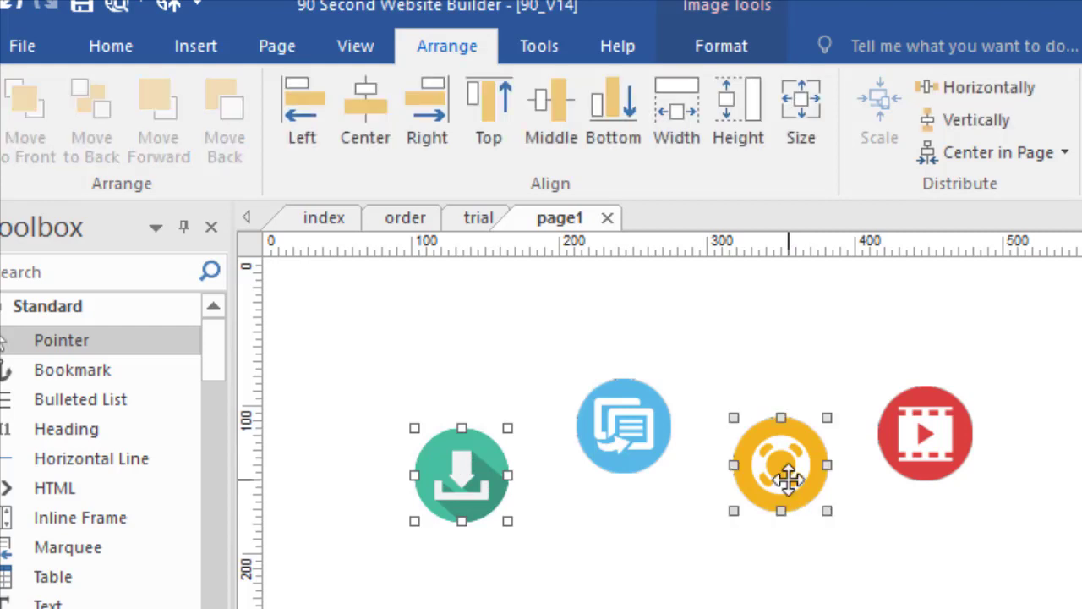
pyautogui.keyDown('ctrl'); pyautogui.click(918, 440); pyautogui.keyUp('ctrl')
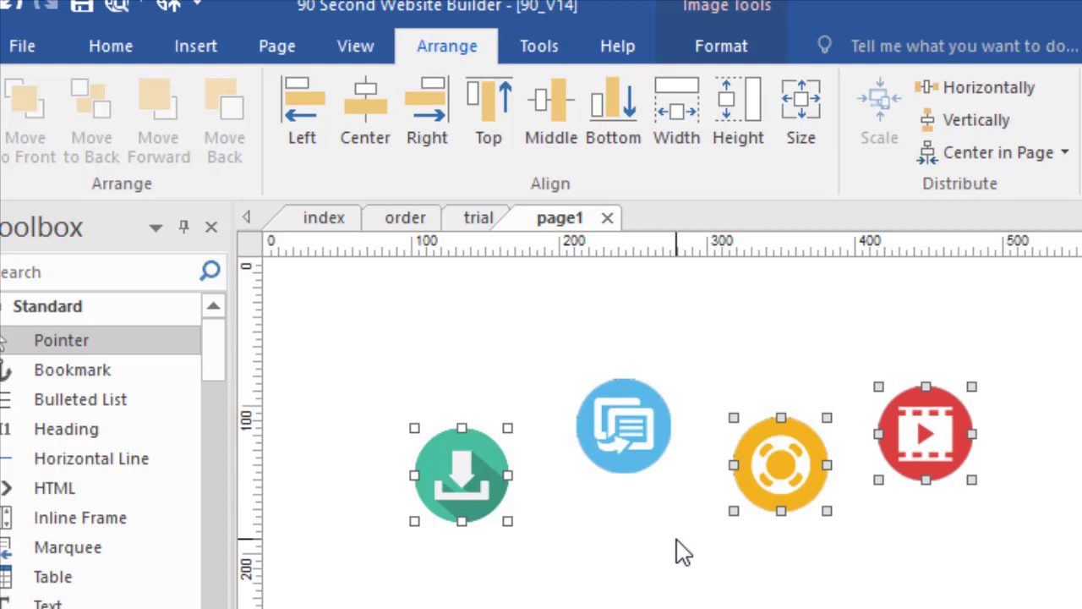
pyautogui.keyDown('ctrl'); pyautogui.click(630, 441); pyautogui.keyUp('ctrl')
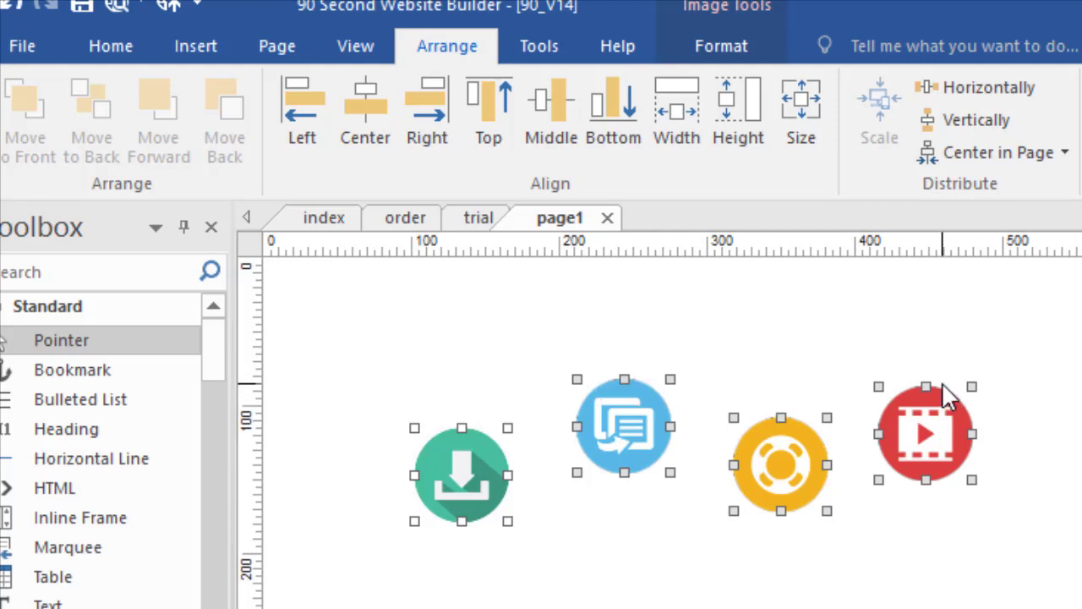
pyautogui.click(621, 113)
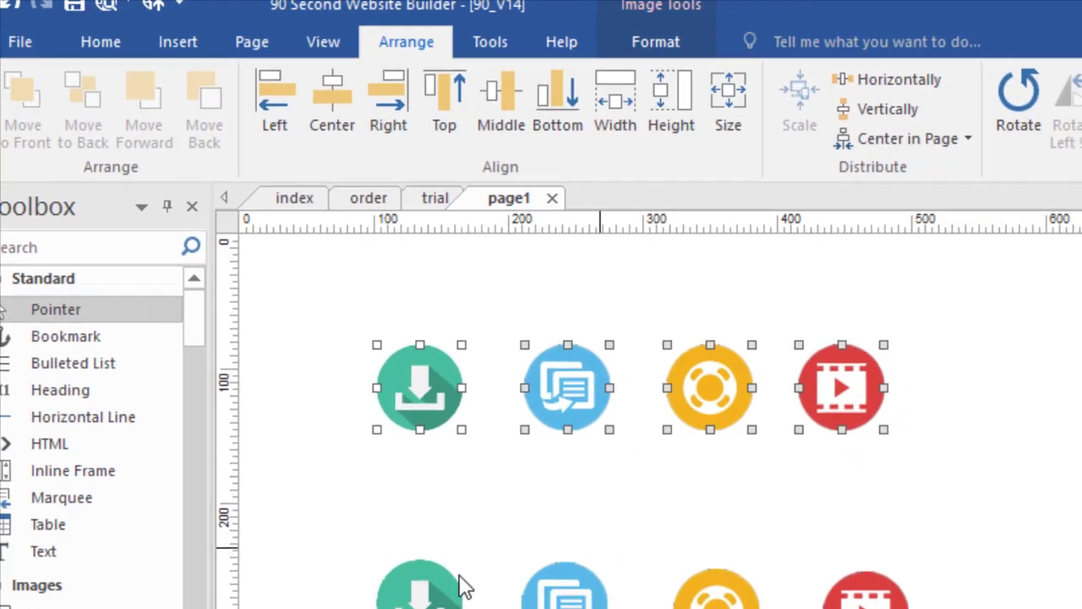
# - Stack the copied and original icons into a single vertical column of six
pyautogui.moveTo(397, 566); pyautogui.dragTo(397, 486)
pyautogui.moveTo(506, 599); pyautogui.dragTo(404, 602)
pyautogui.moveTo(489, 418); pyautogui.dragTo(279, 493)
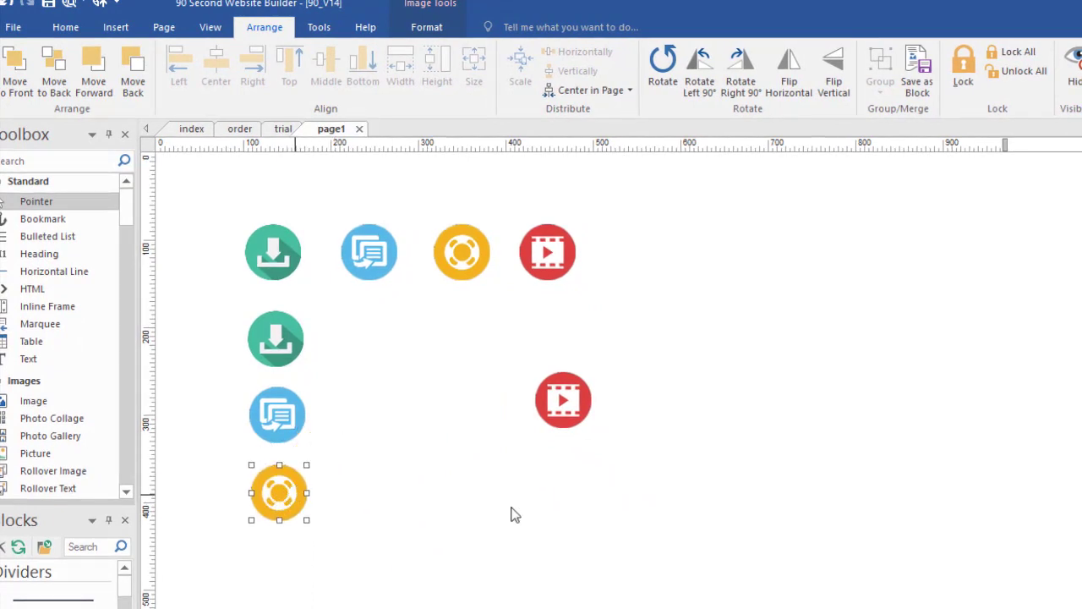
pyautogui.moveTo(565, 412); pyautogui.dragTo(278, 595)
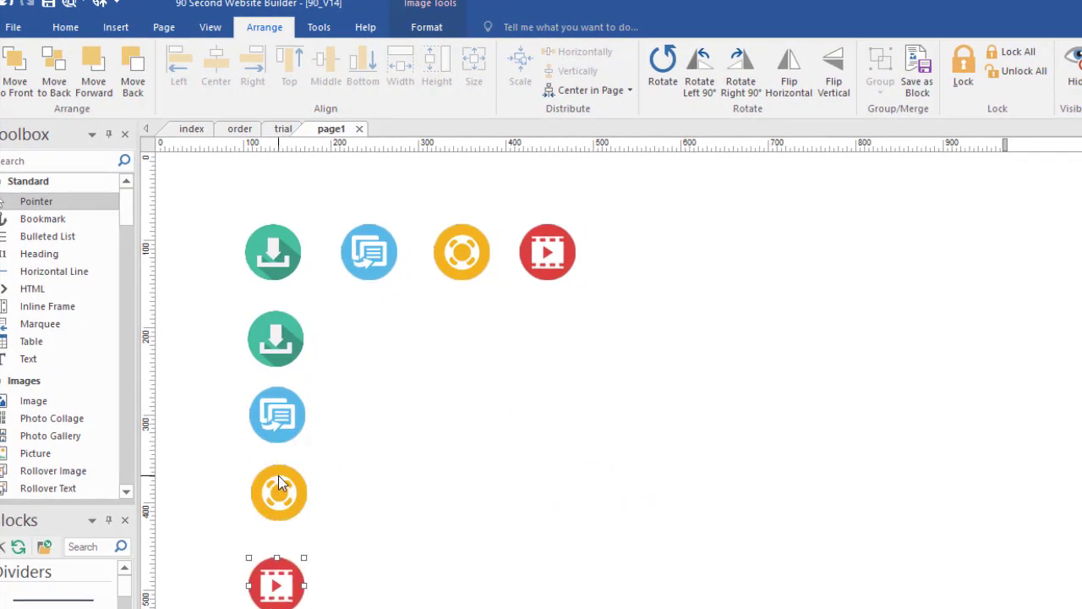
pyautogui.moveTo(279, 491); pyautogui.dragTo(288, 491)
pyautogui.click(279, 414)
pyautogui.moveTo(278, 415); pyautogui.dragTo(268, 414)
pyautogui.click(275, 338)
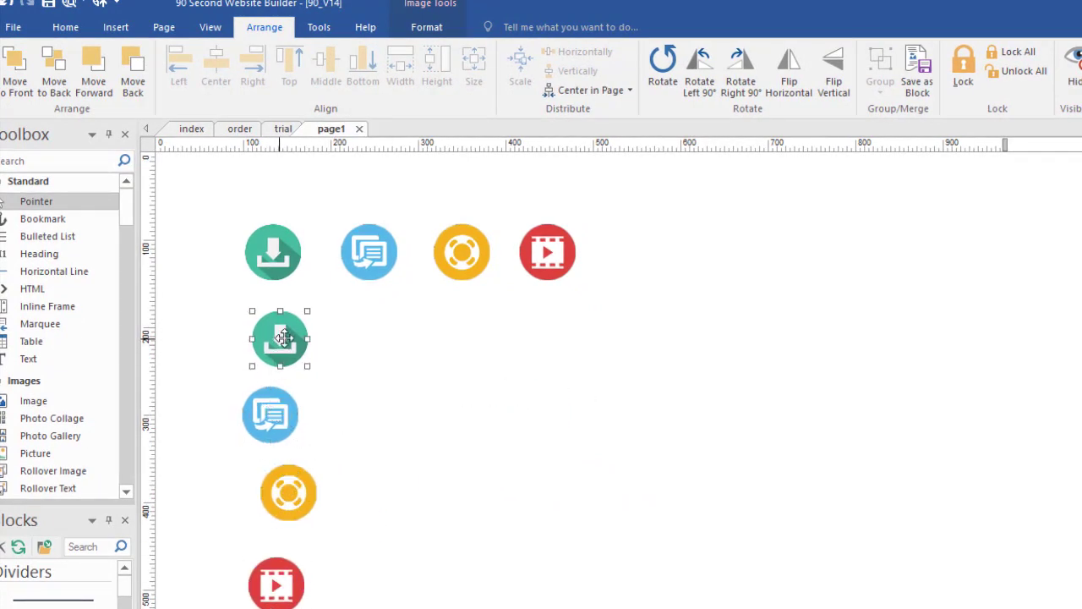
pyautogui.moveTo(276, 339); pyautogui.dragTo(285, 336)
pyautogui.click(274, 252)
pyautogui.moveTo(274, 252); pyautogui.dragTo(269, 248)
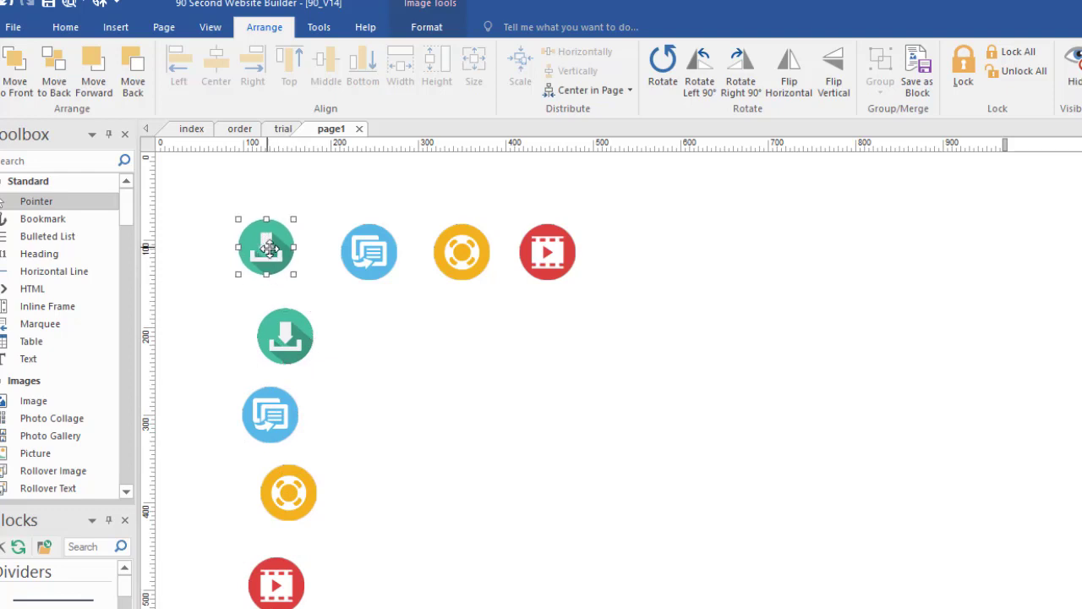
pyautogui.moveTo(357, 250); pyautogui.dragTo(258, 181)
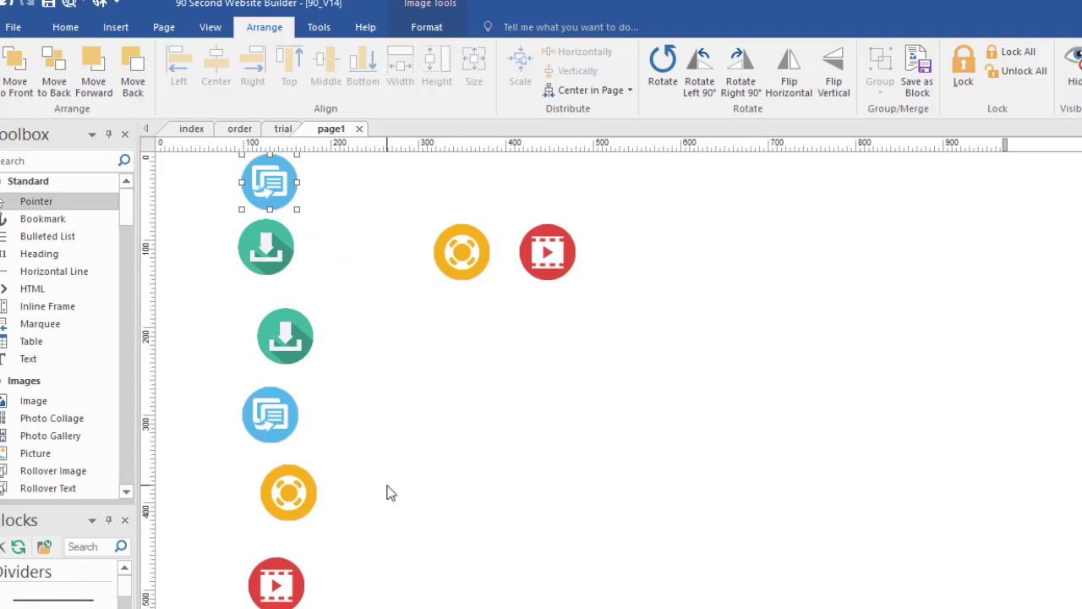
# - Select all six column icons and align them to a common left edge
pyautogui.click(288, 587)
pyautogui.keyDown('ctrl'); pyautogui.click(275, 413); pyautogui.keyUp('ctrl')
pyautogui.keyDown('ctrl'); pyautogui.click(281, 351); pyautogui.keyUp('ctrl')
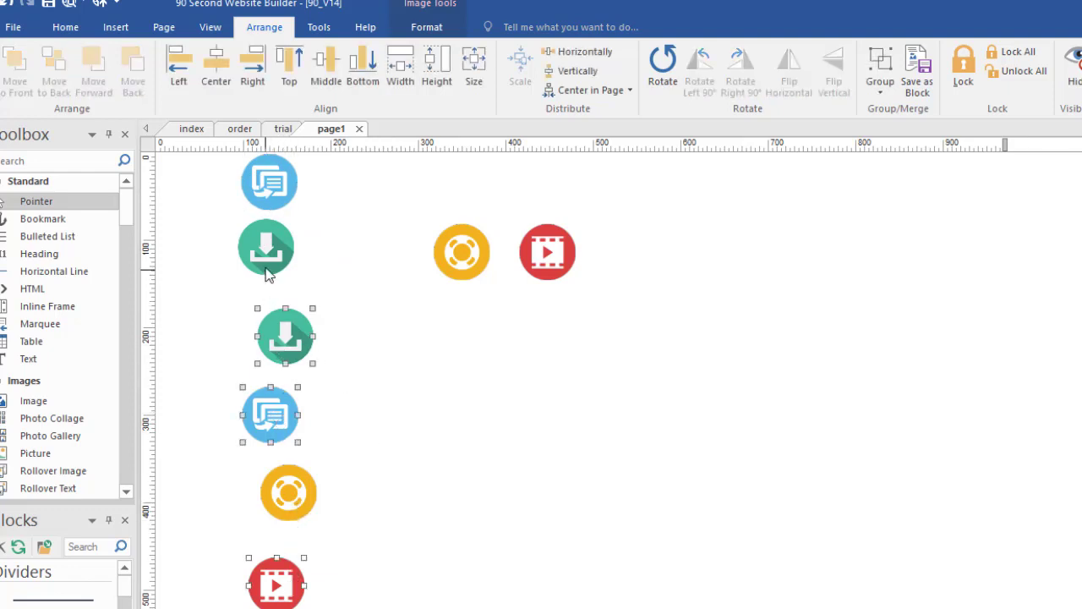
pyautogui.keyDown('ctrl'); pyautogui.click(267, 275); pyautogui.keyUp('ctrl')
pyautogui.keyDown('ctrl'); pyautogui.click(266, 193); pyautogui.keyUp('ctrl')
pyautogui.keyDown('ctrl'); pyautogui.click(288, 492); pyautogui.keyUp('ctrl')
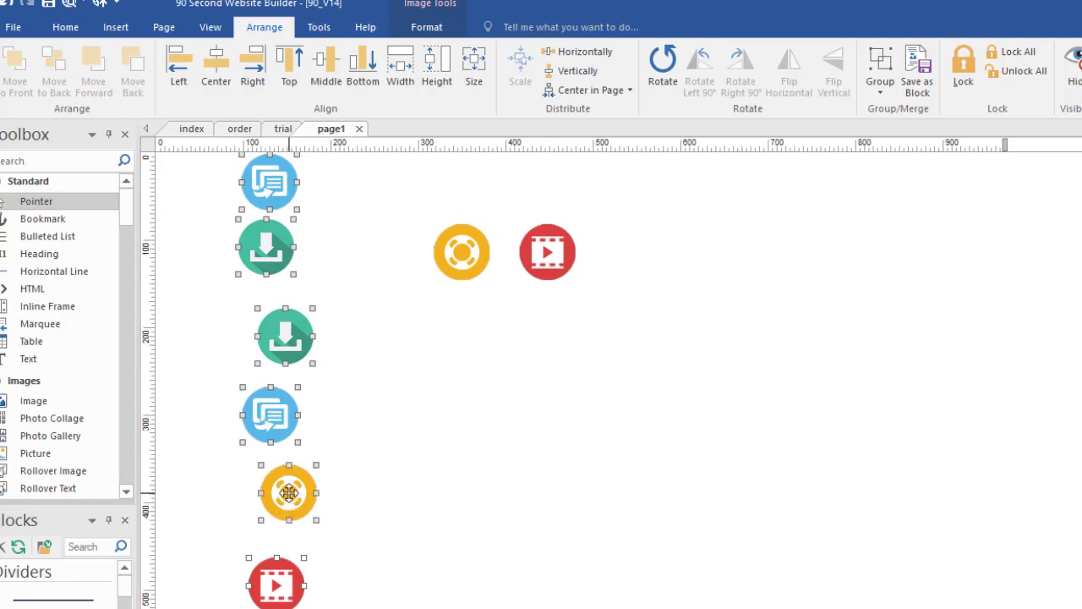
pyautogui.click(178, 76)
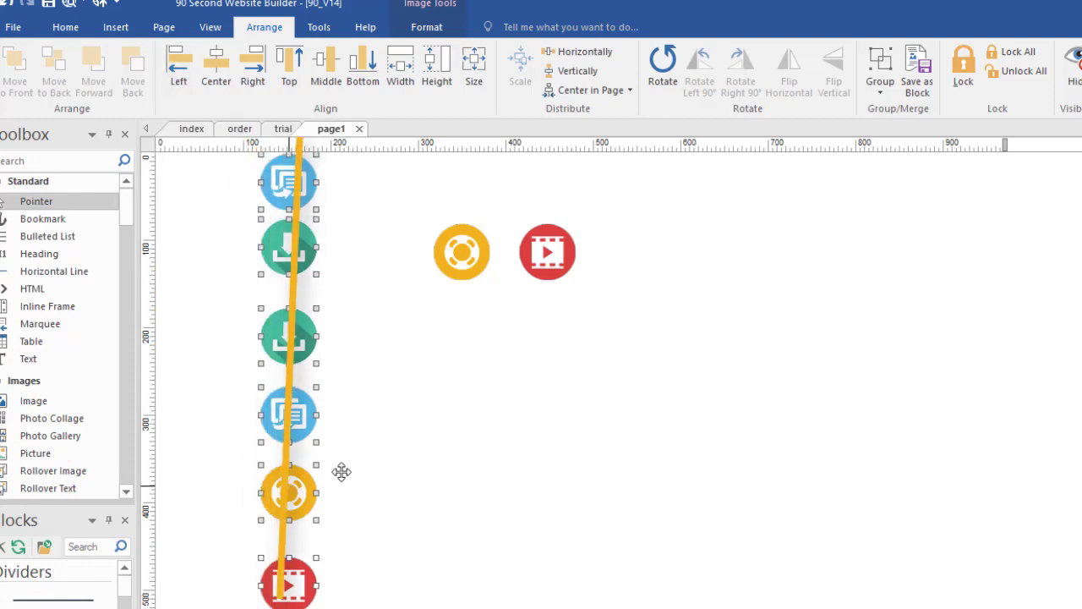
pyautogui.click(370, 461)
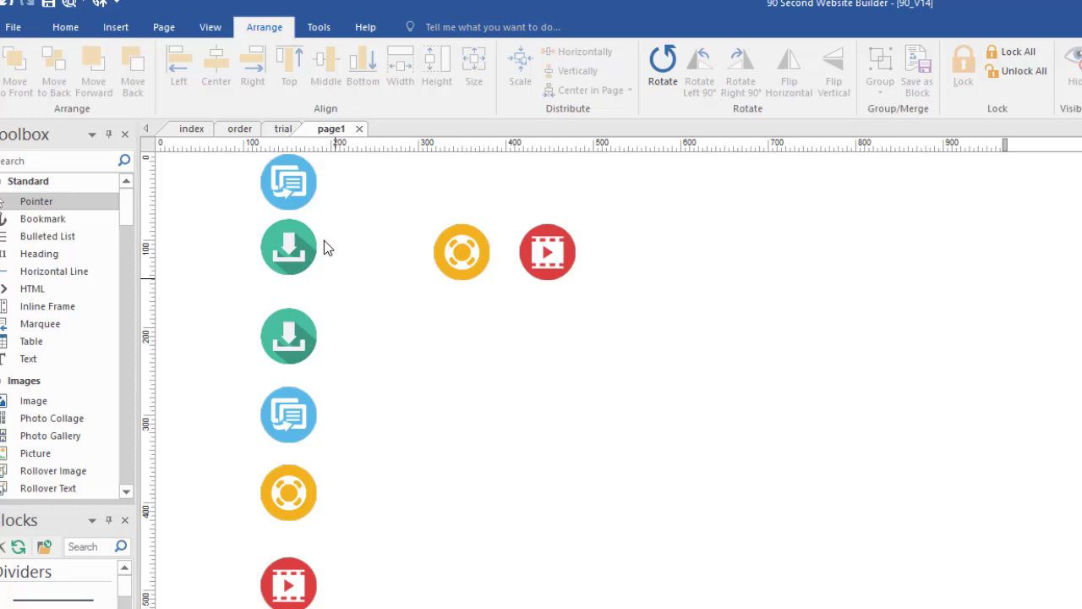
# - Select the six column icons and distribute them evenly top to bottom
pyautogui.click(306, 200)
pyautogui.keyDown('shift'); pyautogui.click(293, 244); pyautogui.keyUp('shift')
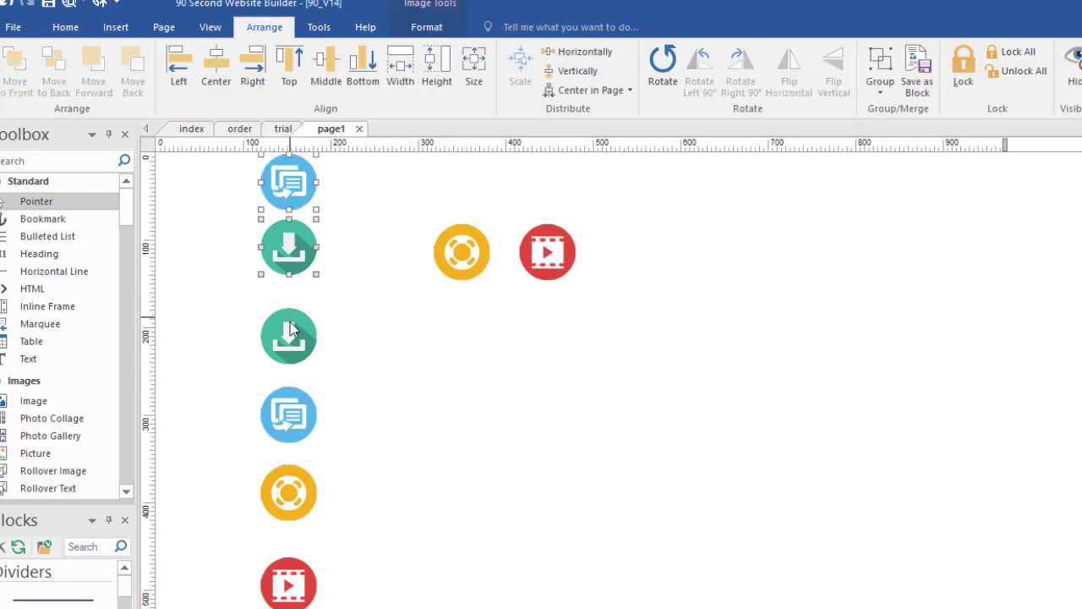
pyautogui.keyDown('shift'); pyautogui.click(287, 333); pyautogui.keyUp('shift')
pyautogui.keyDown('shift'); pyautogui.click(286, 432); pyautogui.keyUp('shift')
pyautogui.keyDown('shift'); pyautogui.click(286, 484); pyautogui.keyUp('shift')
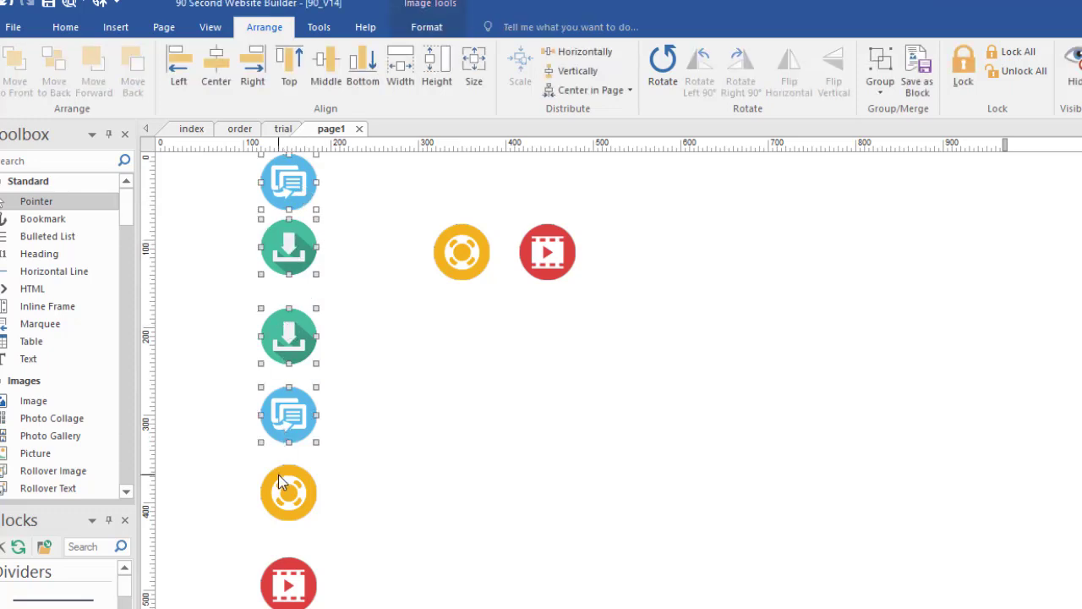
pyautogui.keyDown('shift'); pyautogui.click(289, 576); pyautogui.keyUp('shift')
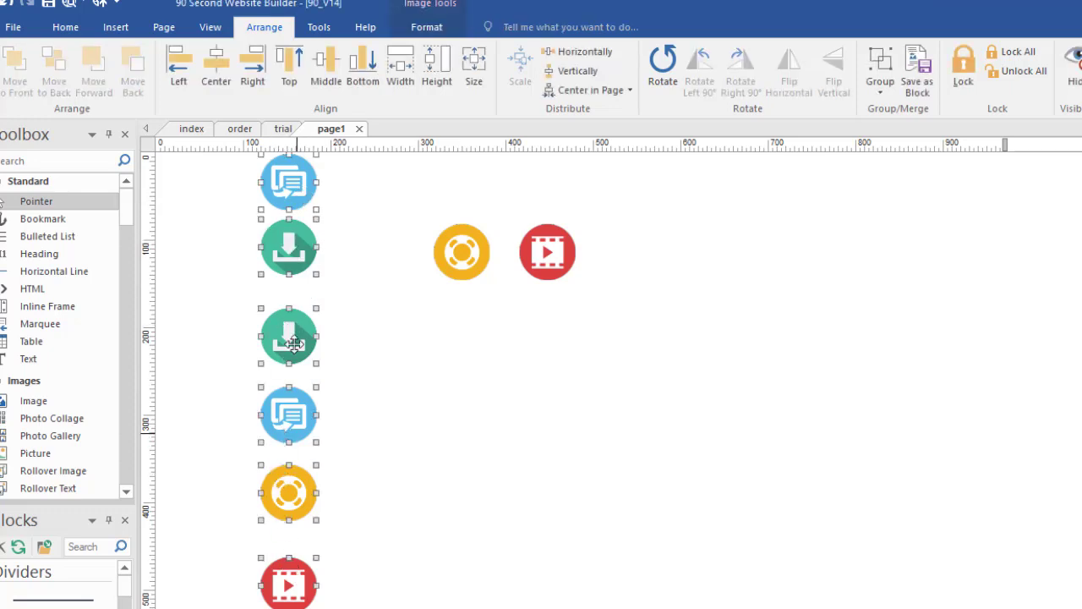
pyautogui.click(575, 73)
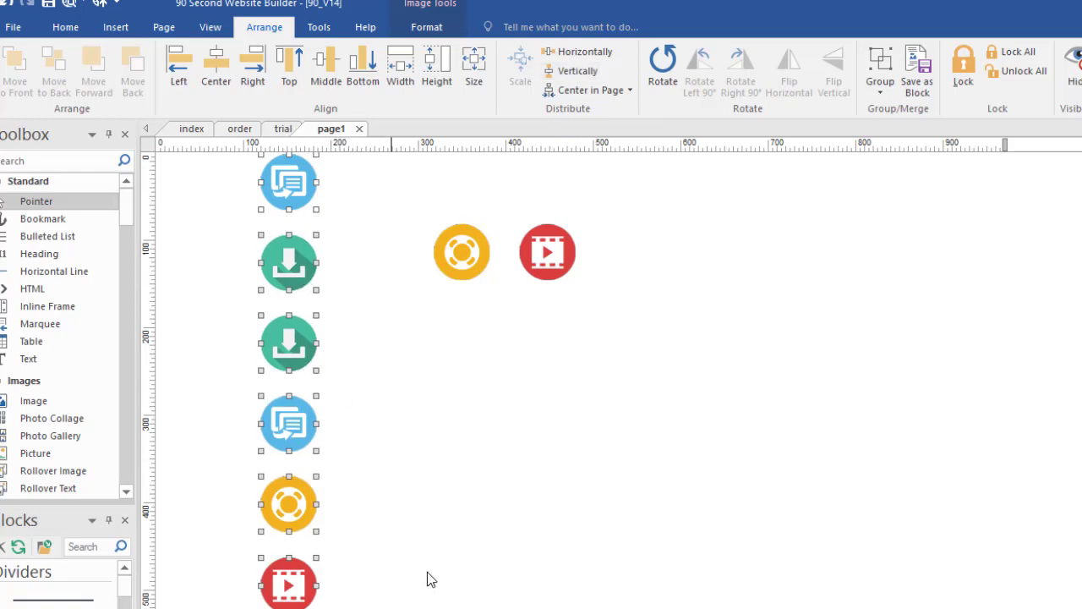
# - Delete the icon column and the orange icon, and move the red video icon to the right edge
pyautogui.moveTo(287, 183); pyautogui.dragTo(274, 214)
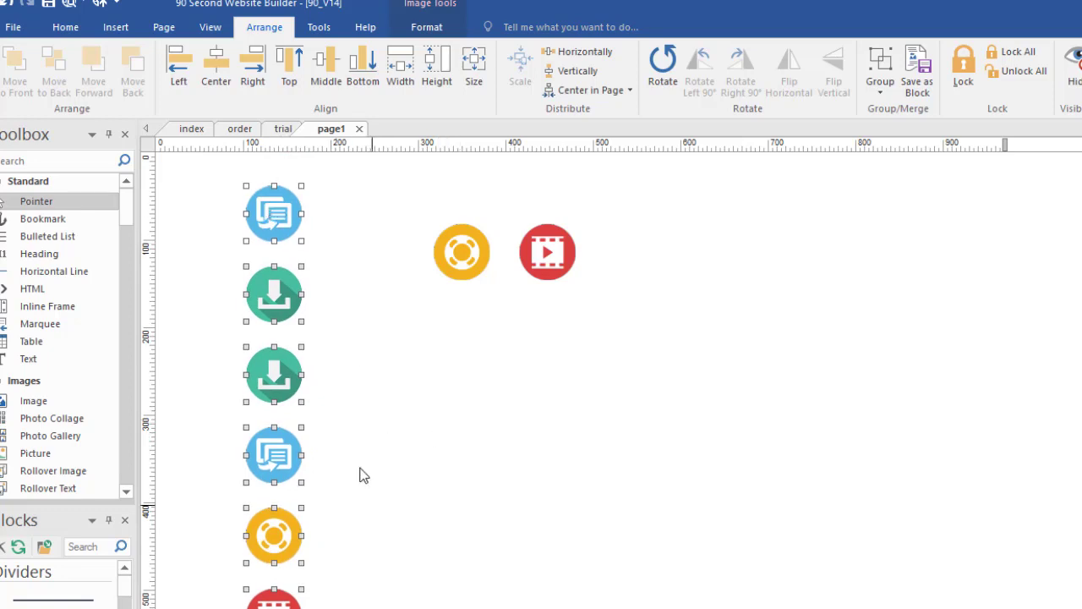
pyautogui.press('Delete')
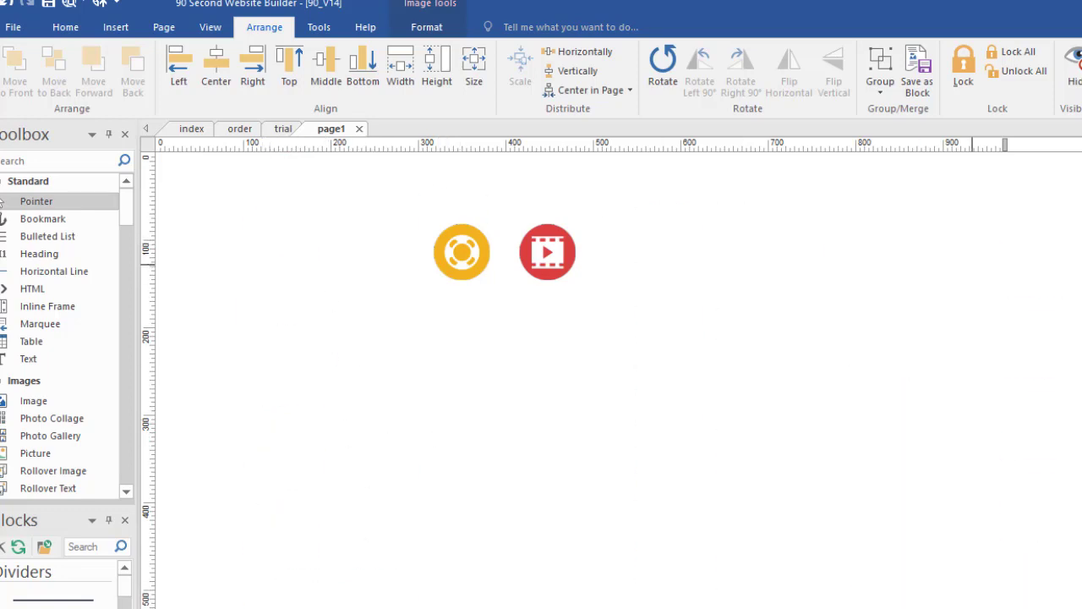
pyautogui.click(462, 251)
pyautogui.press('Delete')
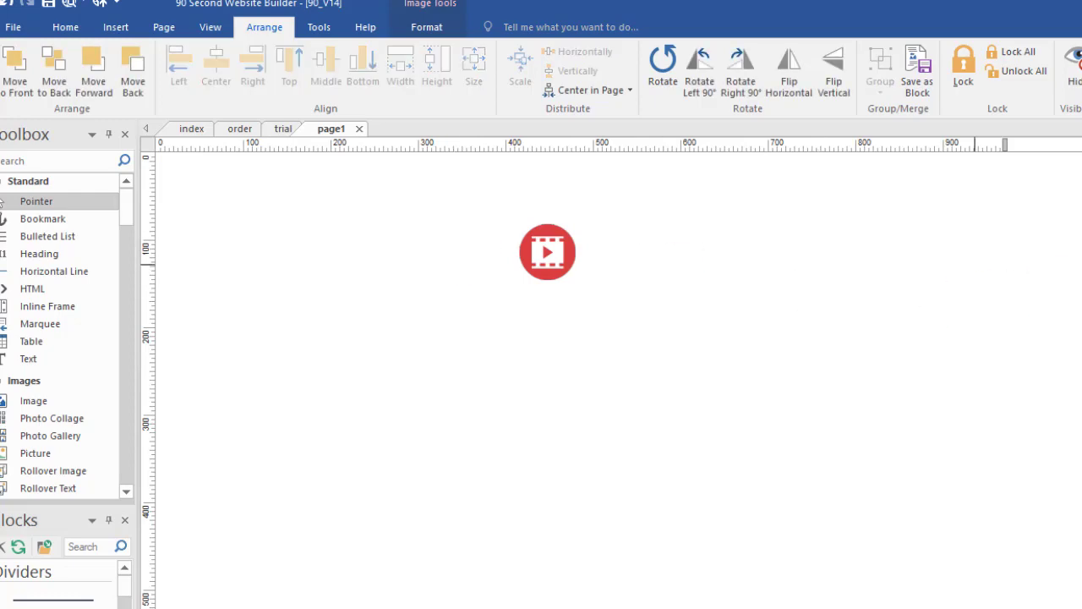
pyautogui.moveTo(557, 245); pyautogui.dragTo(1031, 249)
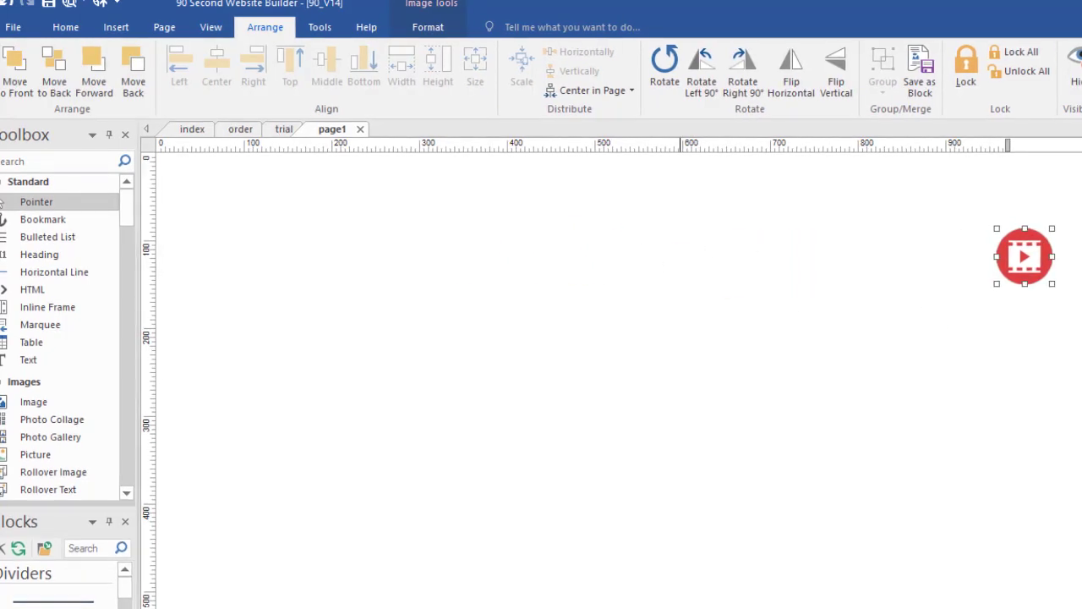
pyautogui.scroll(-4, 592, 380)
pyautogui.press('Escape')
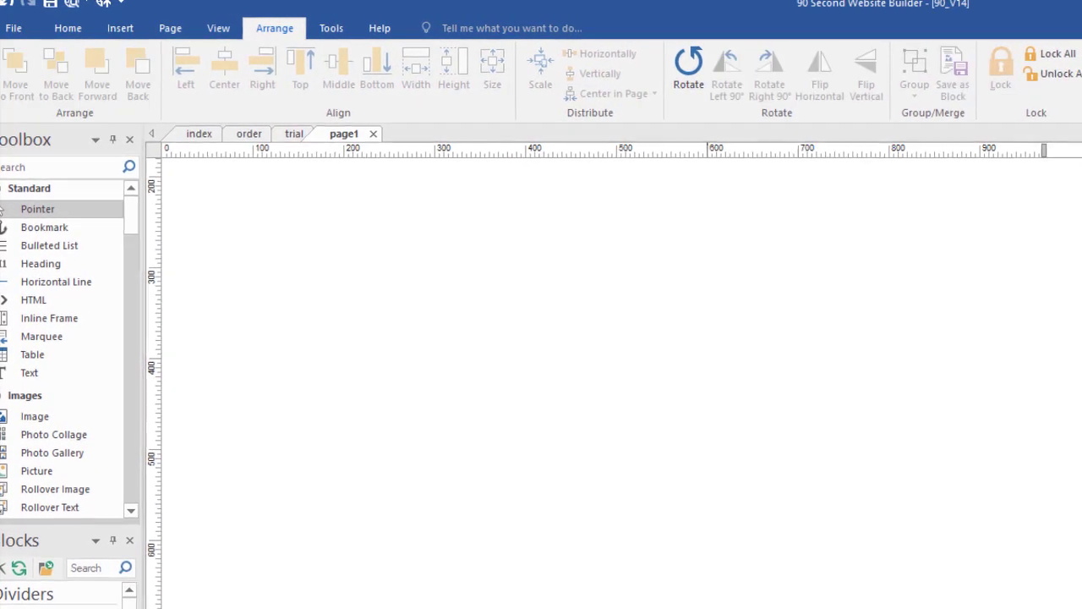
# - Paste the four company logos onto page1, move them up, and lower KloudWire slightly
pyautogui.hotkey('ctrl', 'v')
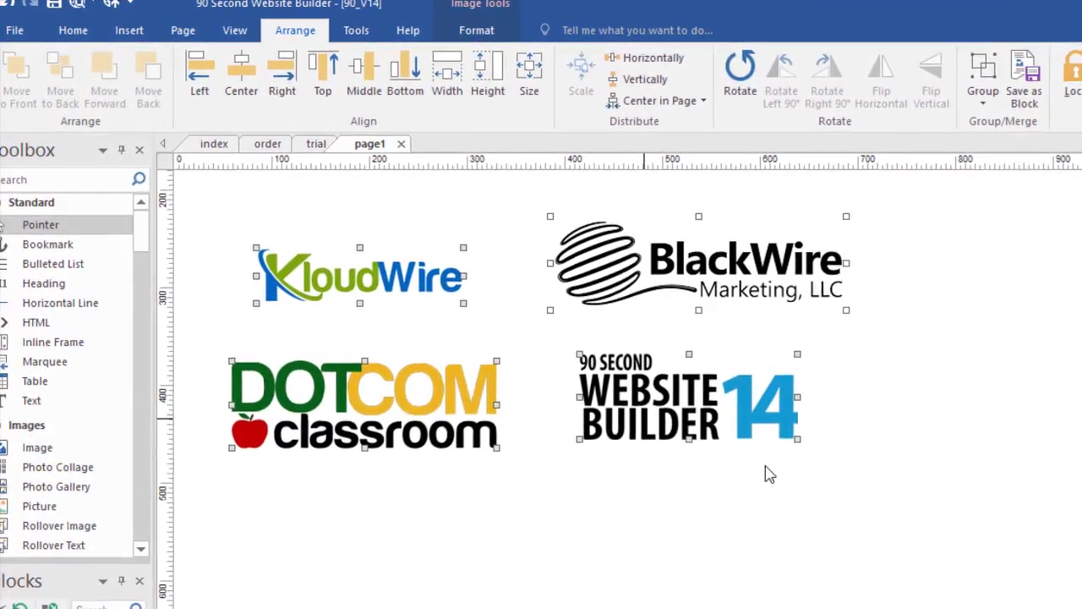
pyautogui.scroll(3, 769, 474)
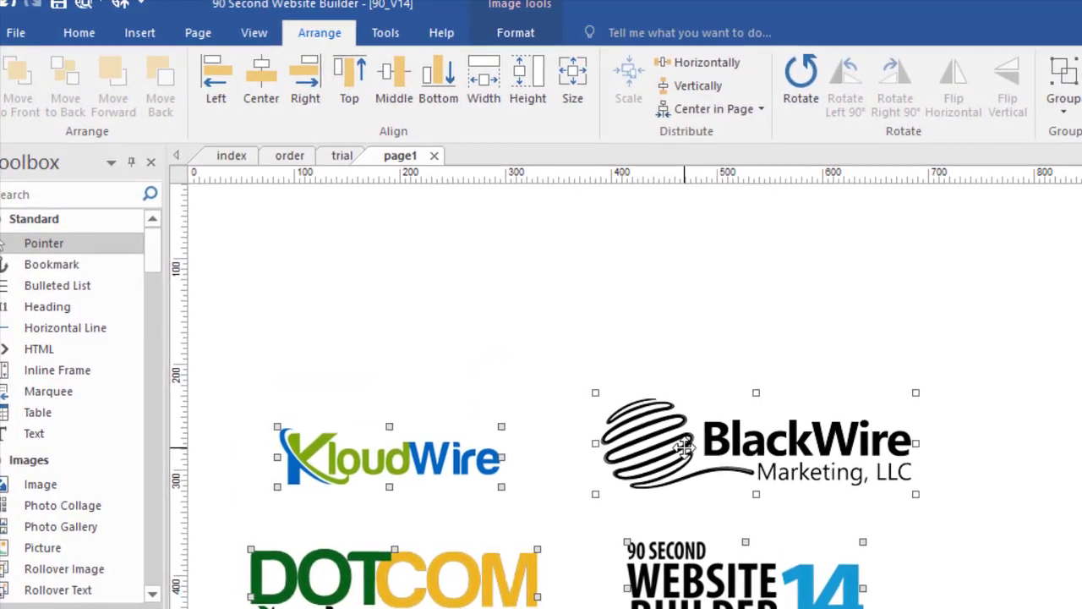
pyautogui.moveTo(685, 448); pyautogui.dragTo(690, 343)
pyautogui.press('Escape')
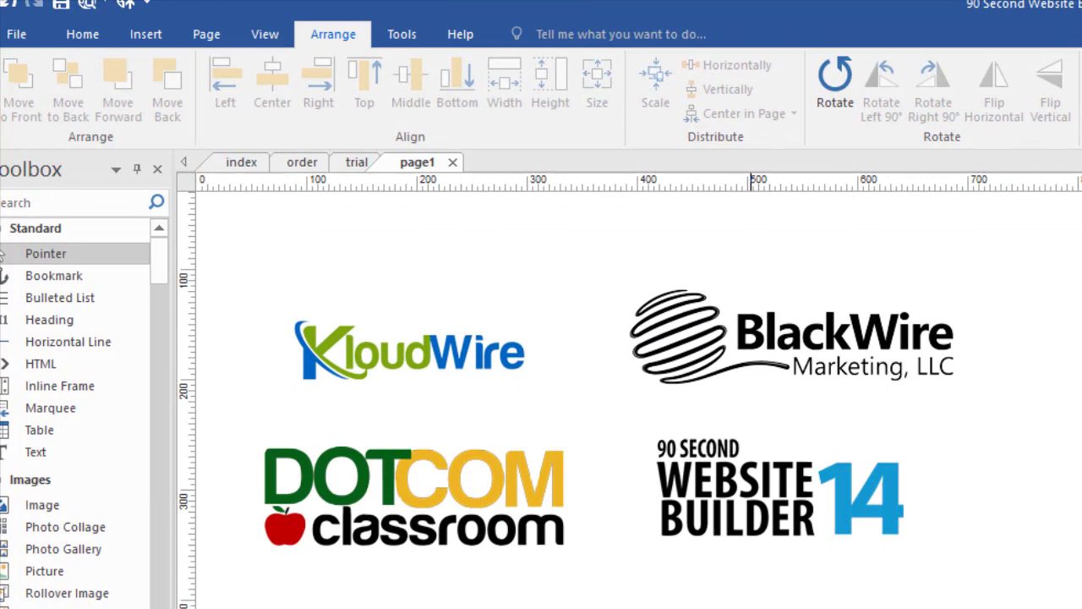
pyautogui.click(437, 325)
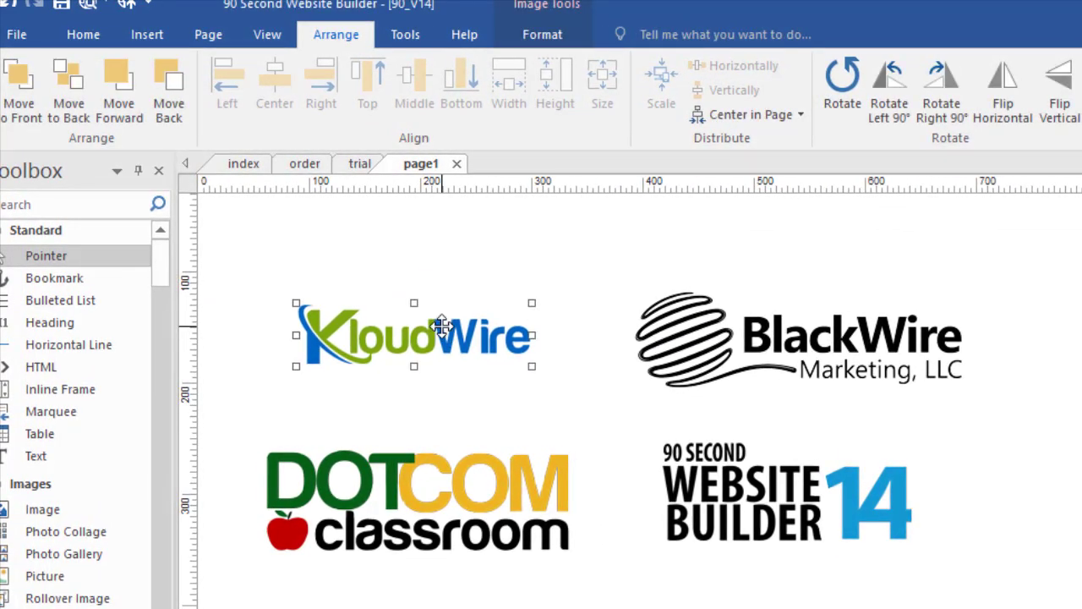
pyautogui.moveTo(440, 326); pyautogui.dragTo(440, 343)
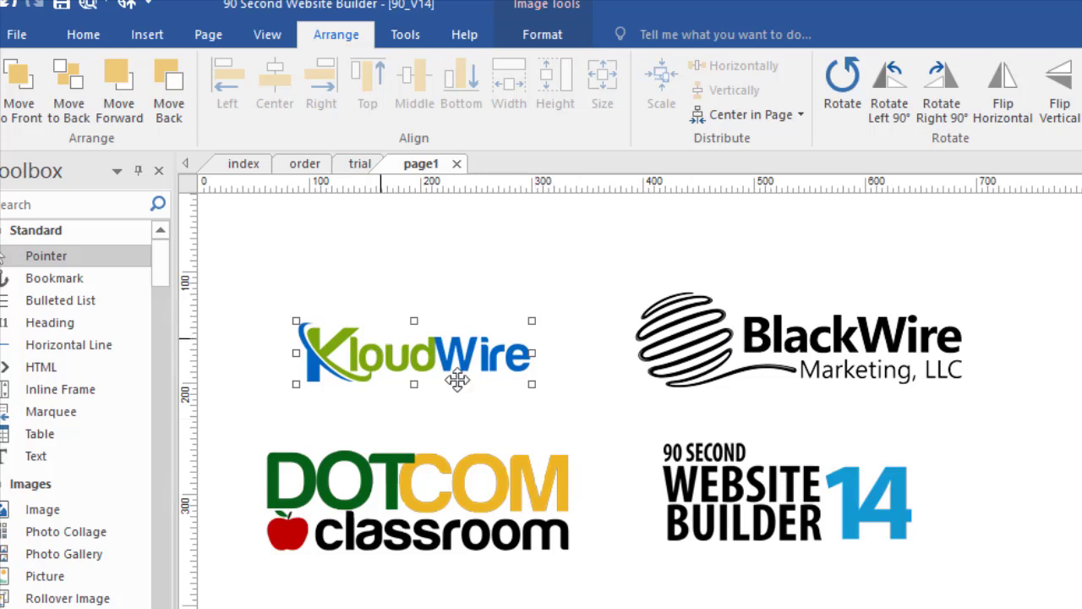
pyautogui.click(635, 262)
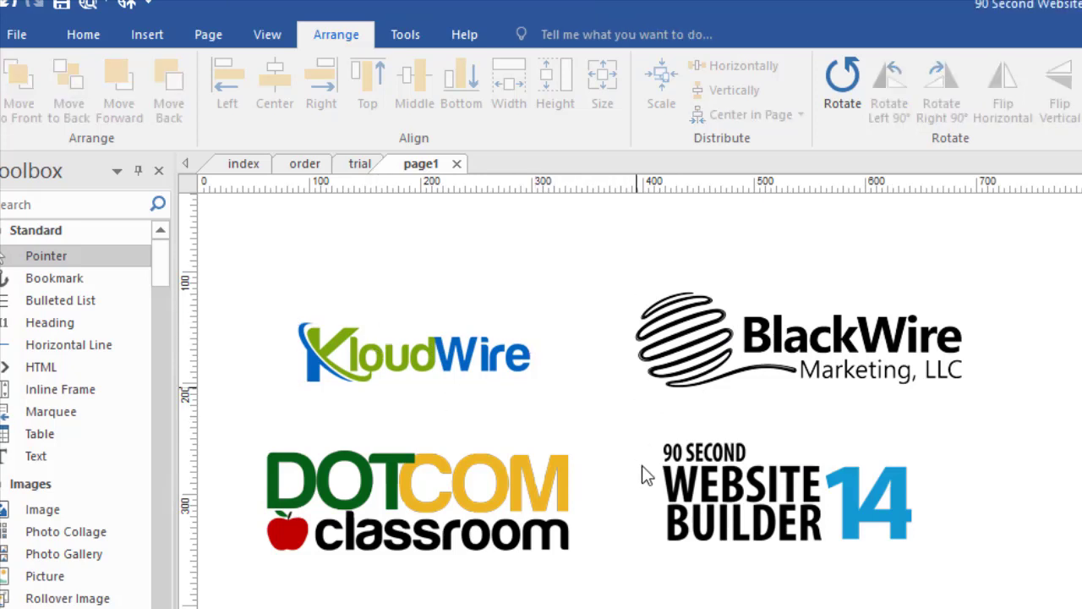
# - Align KloudWire with BlackWire, trying bottom and middle before settling on top alignment
pyautogui.click(359, 362)
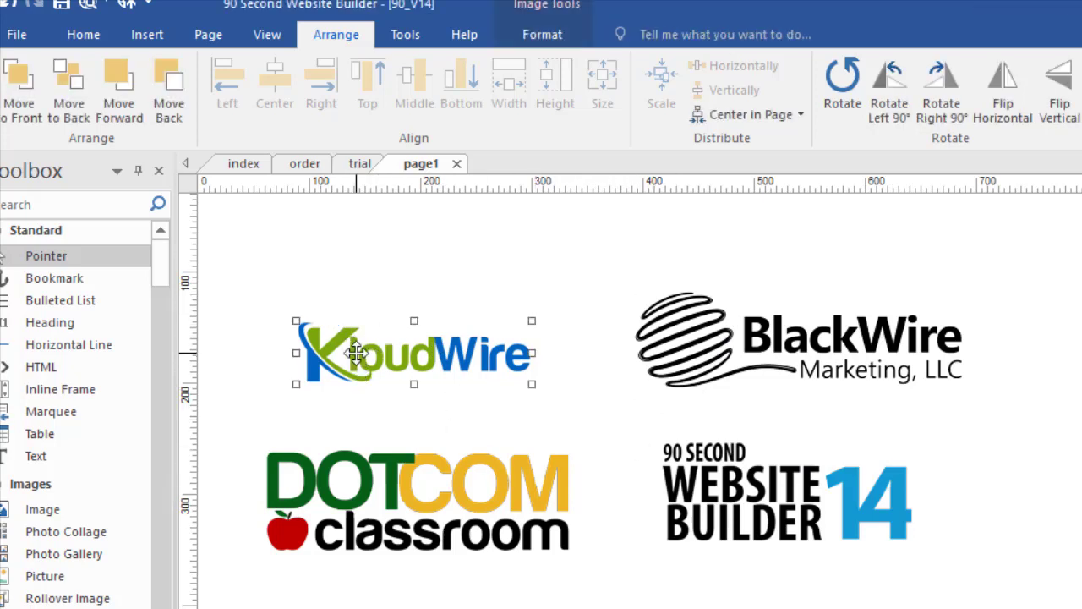
pyautogui.keyDown('shift'); pyautogui.click(761, 354); pyautogui.keyUp('shift')
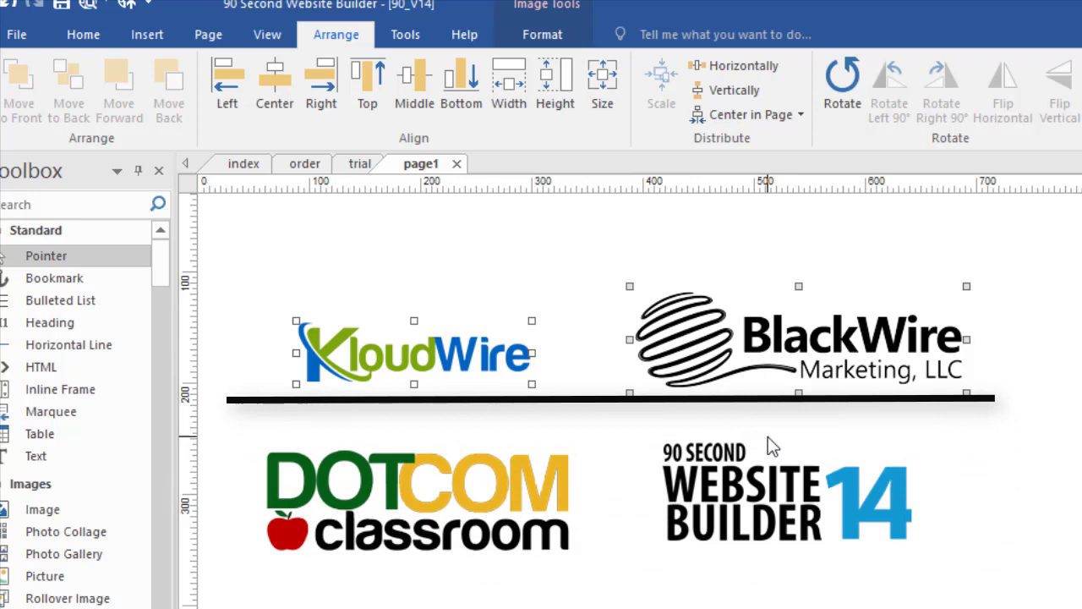
pyautogui.click(458, 87)
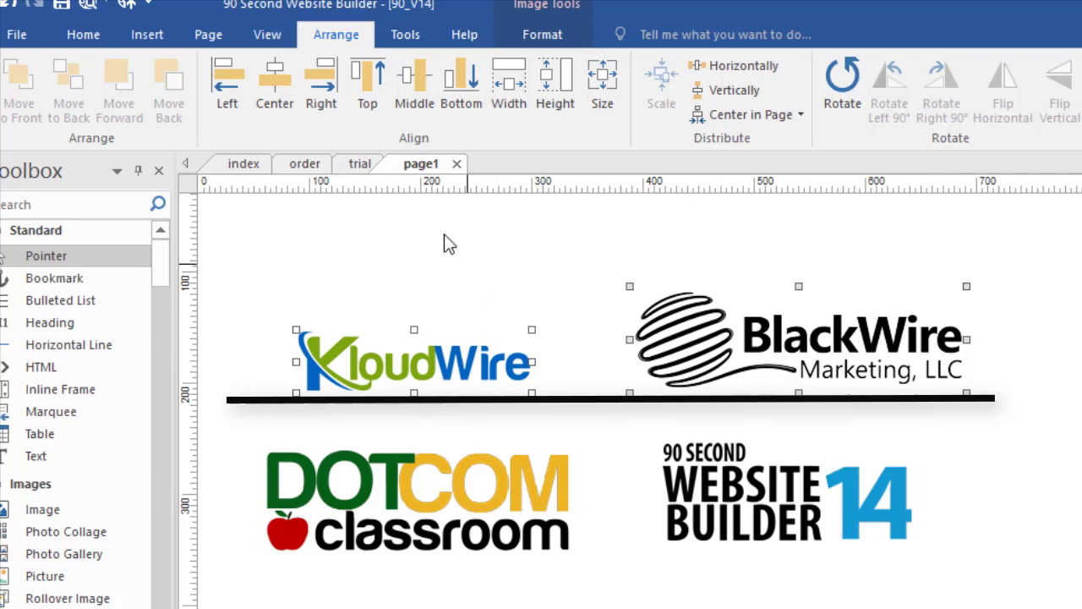
pyautogui.click(418, 88)
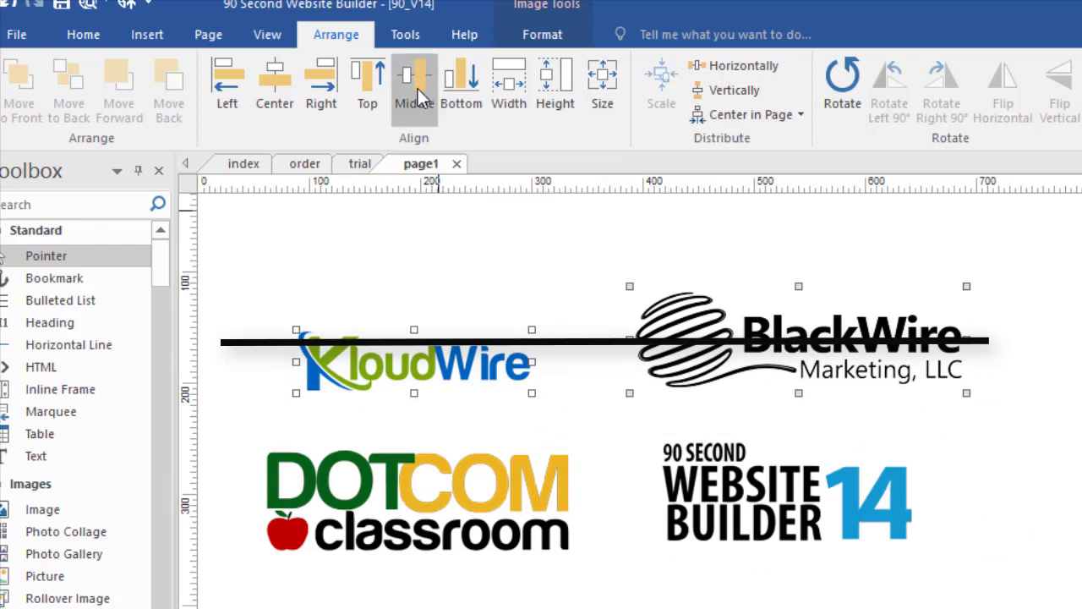
pyautogui.click(369, 93)
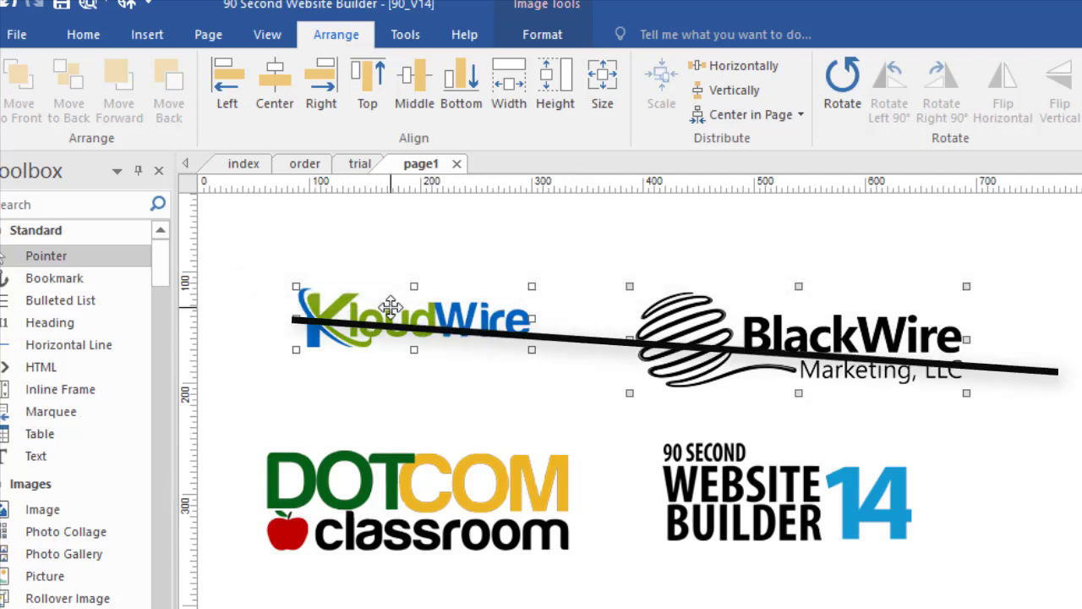
pyautogui.click(577, 446)
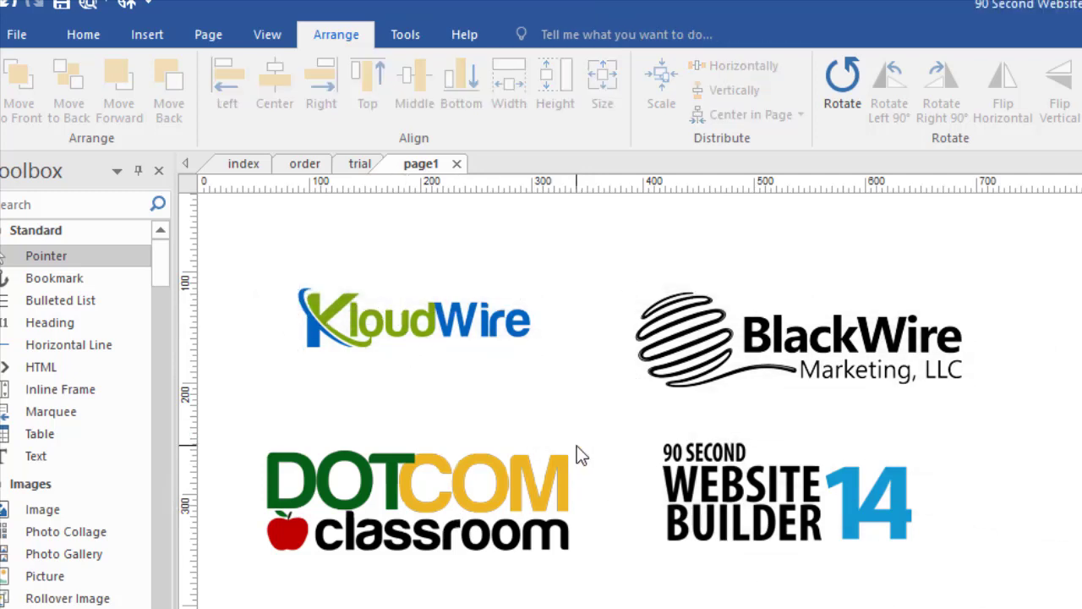
# - Left-align the DOTCOM and KloudWire logos after trying center and right alignment
pyautogui.click(467, 505)
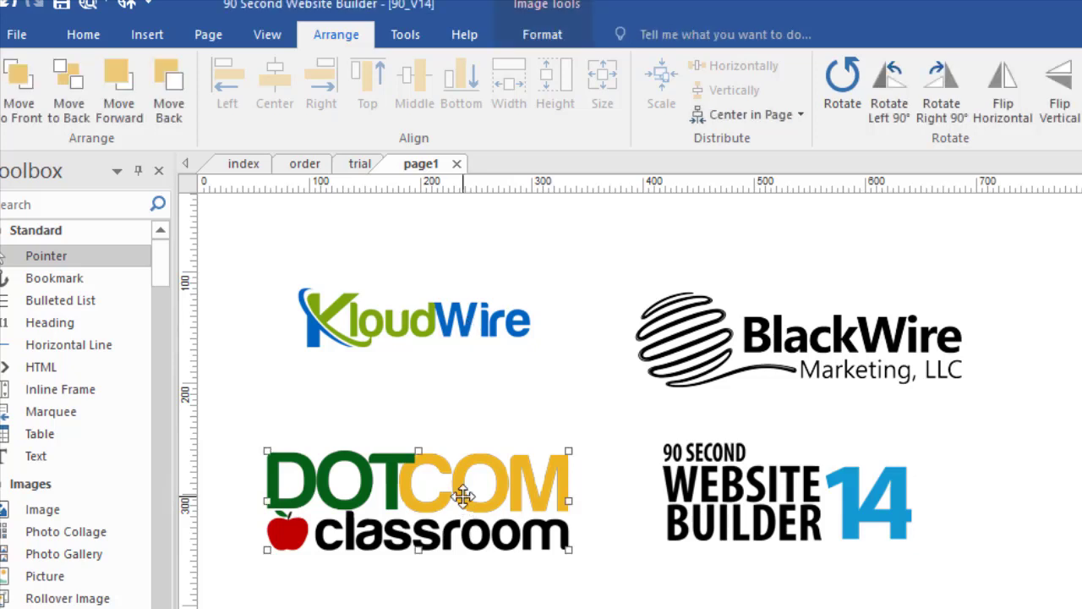
pyautogui.keyDown('ctrl'); pyautogui.click(391, 328); pyautogui.keyUp('ctrl')
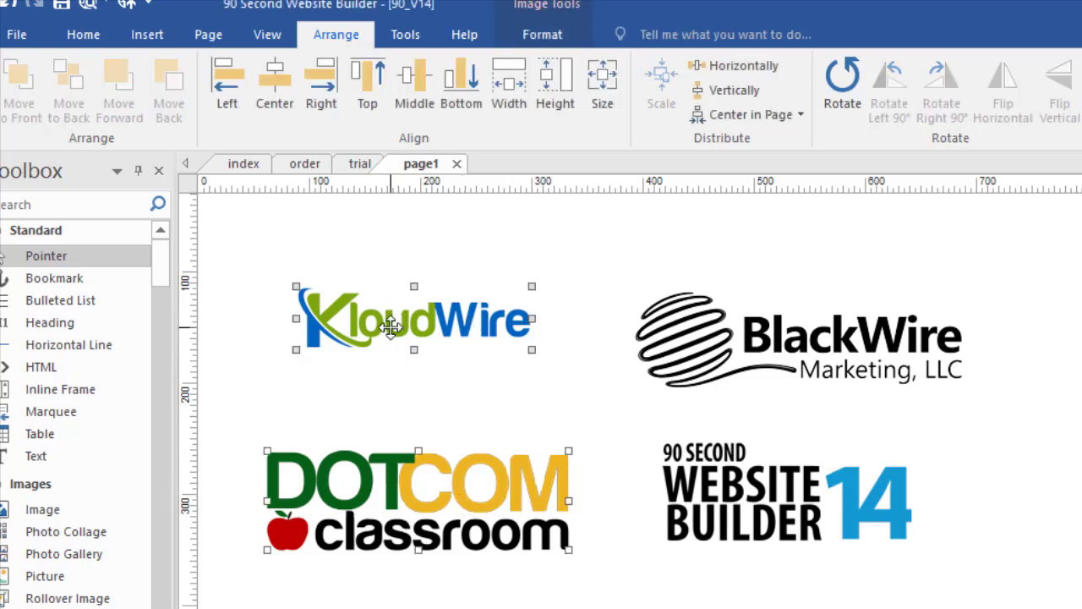
pyautogui.click(275, 87)
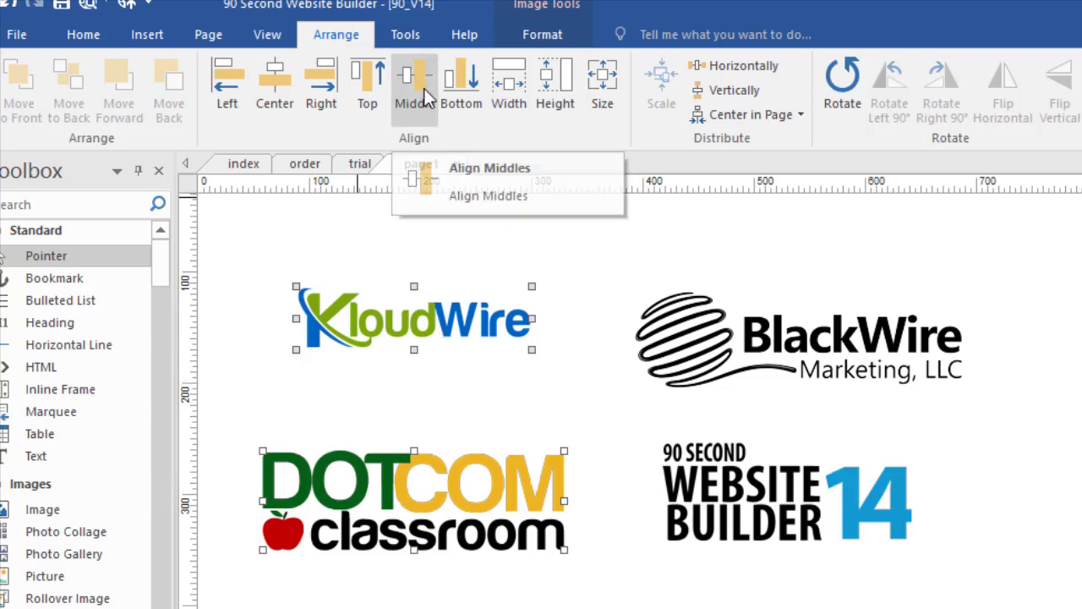
pyautogui.click(323, 77)
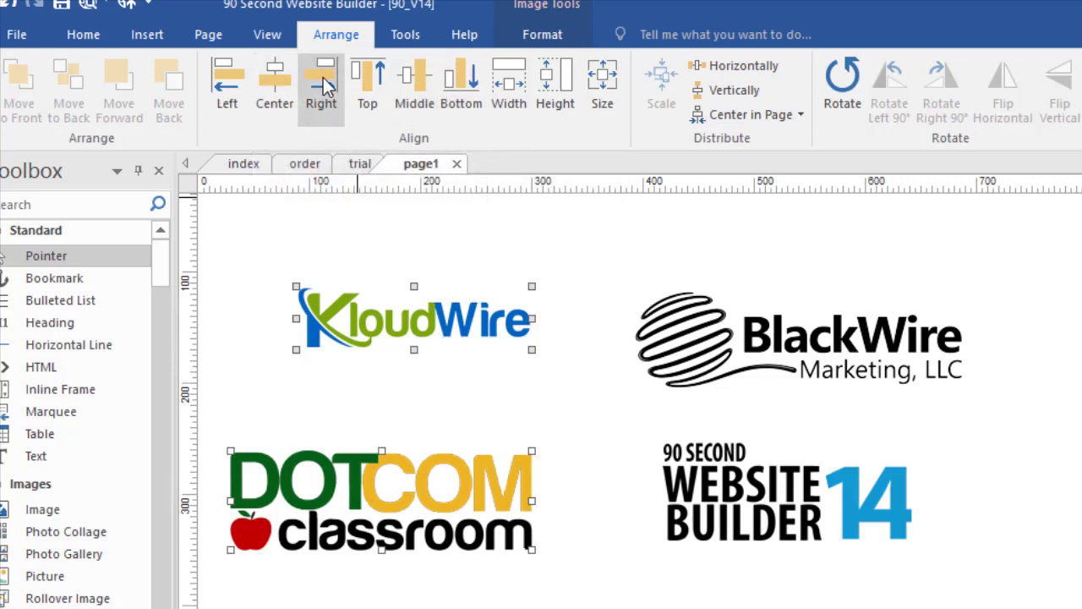
pyautogui.click(234, 76)
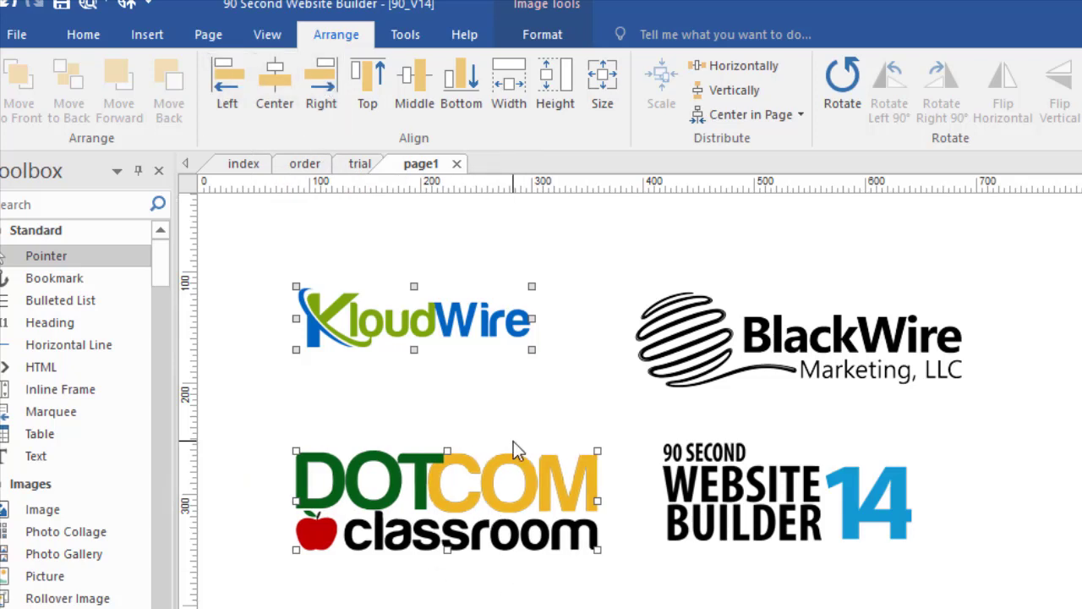
# - Shift the DOTCOM logo up and left into the two-by-two grid
pyautogui.click(495, 528)
pyautogui.moveTo(495, 528); pyautogui.dragTo(478, 494)
pyautogui.click(690, 496)
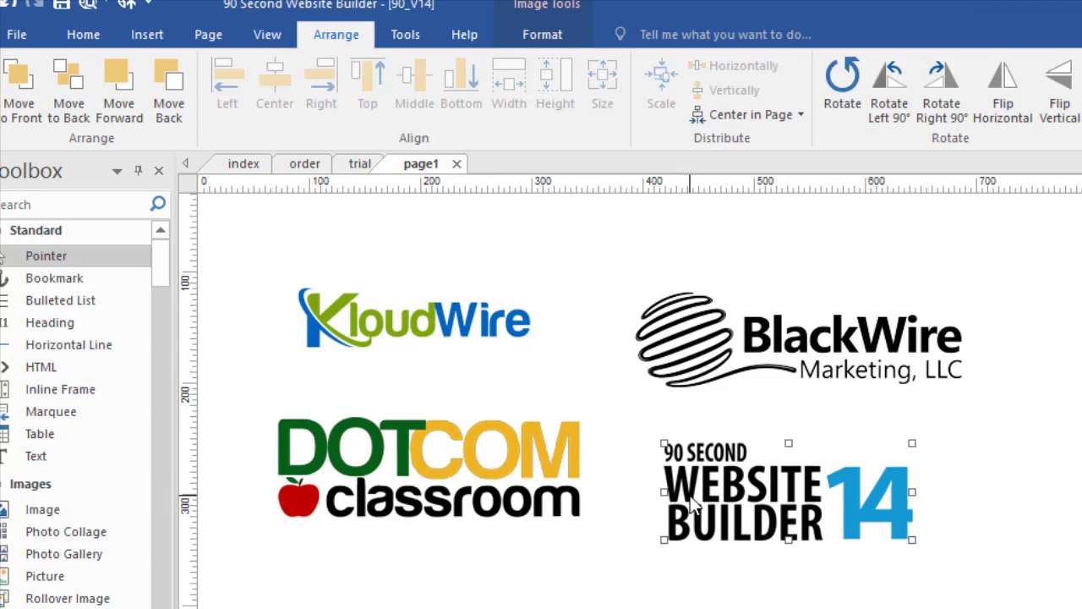
# - Move the 90 Second and BlackWire logos left, then delete the DOTCOM and 90 Second logos
pyautogui.moveTo(690, 496); pyautogui.dragTo(672, 480)
pyautogui.moveTo(714, 359); pyautogui.dragTo(673, 340)
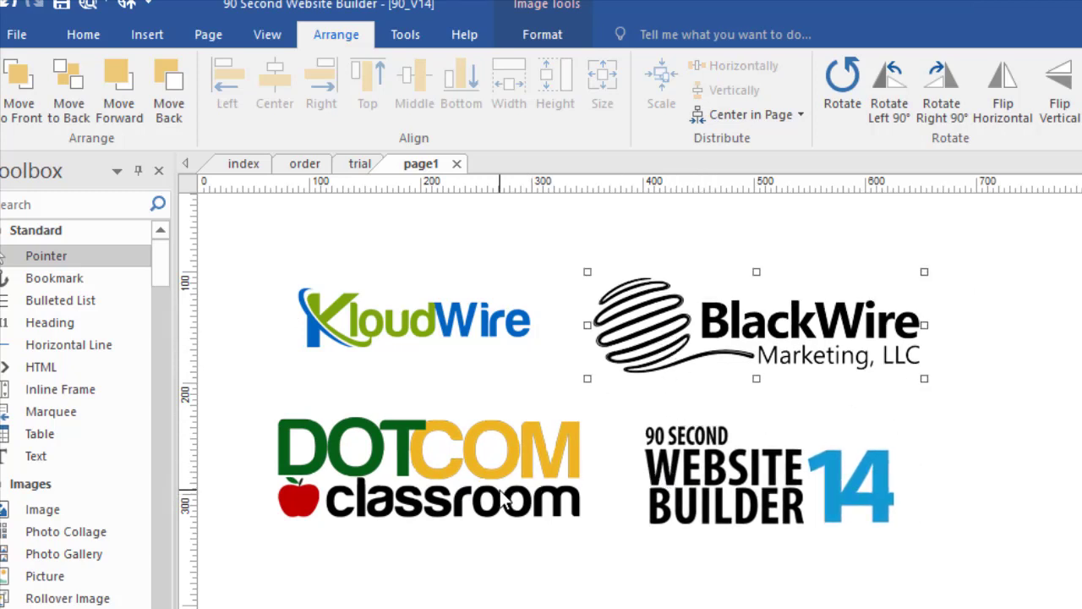
pyautogui.click(486, 465)
pyautogui.press('Delete')
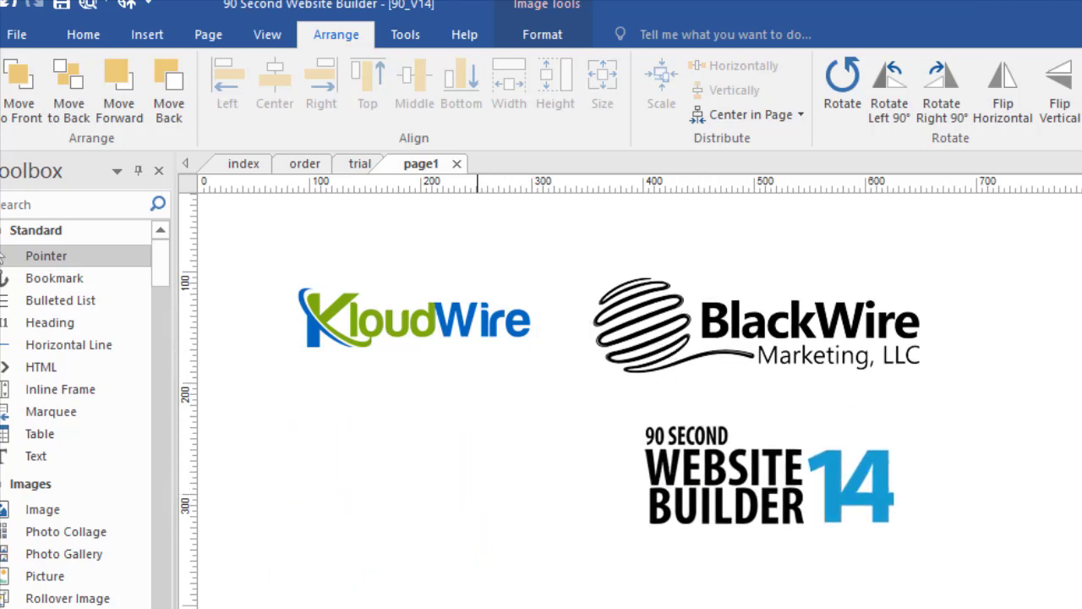
pyautogui.click(728, 504)
pyautogui.press('Delete')
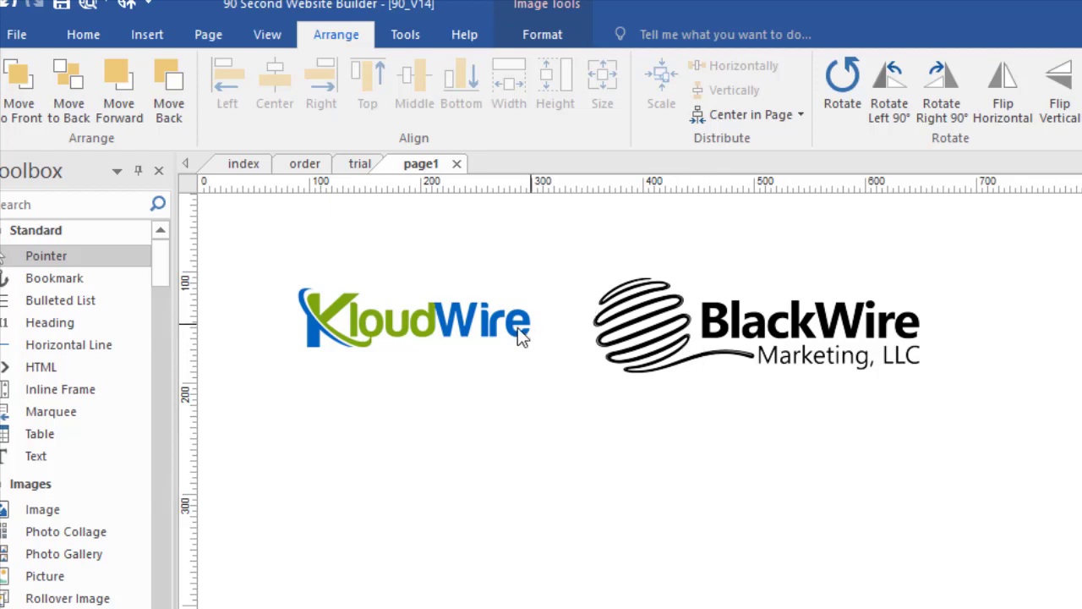
# - Give KloudWire the same height as BlackWire and align the two logos through their middles
pyautogui.moveTo(517, 327); pyautogui.dragTo(492, 340)
pyautogui.moveTo(645, 342); pyautogui.dragTo(646, 343)
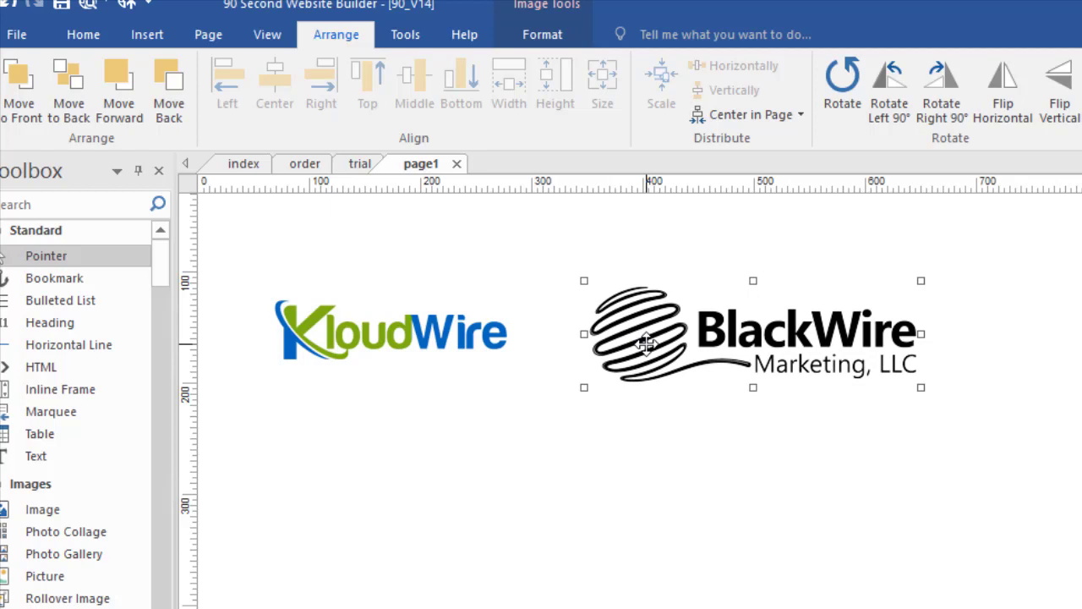
pyautogui.click(455, 347)
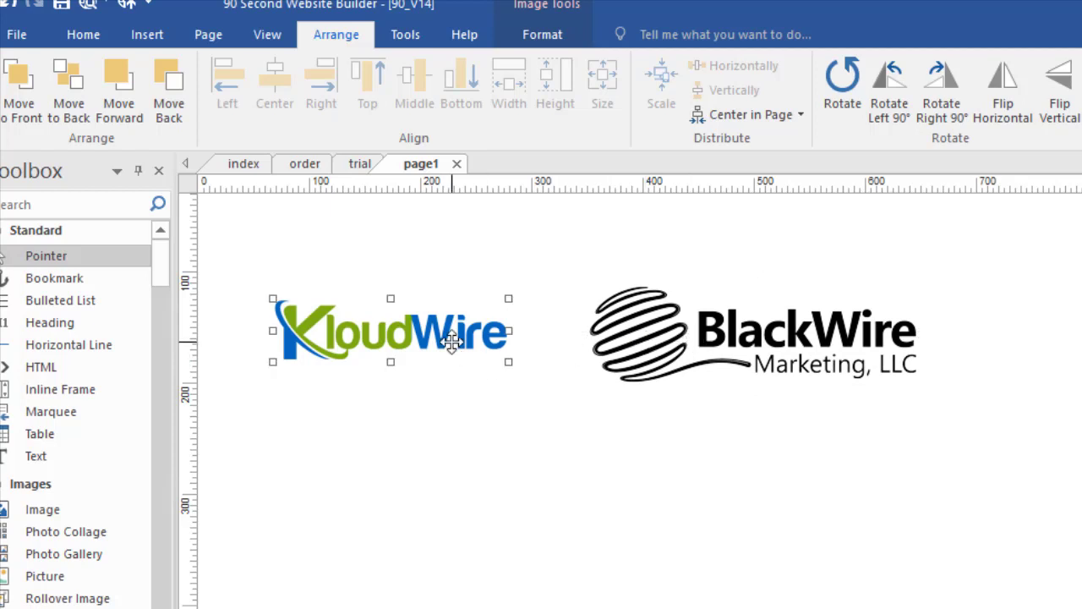
pyautogui.keyDown('shift'); pyautogui.click(653, 330); pyautogui.keyUp('shift')
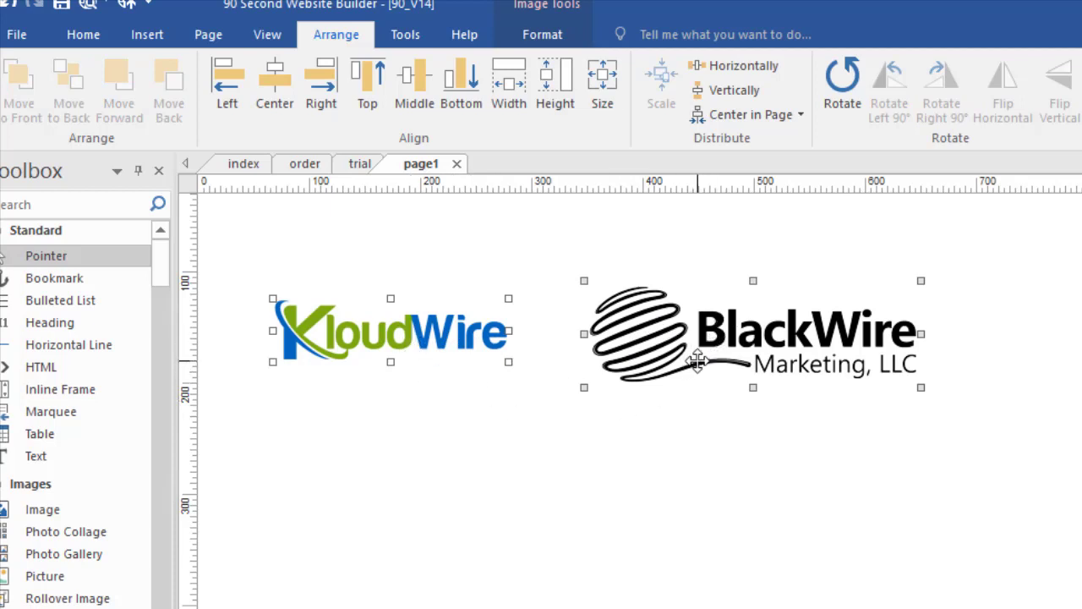
pyautogui.click(555, 80)
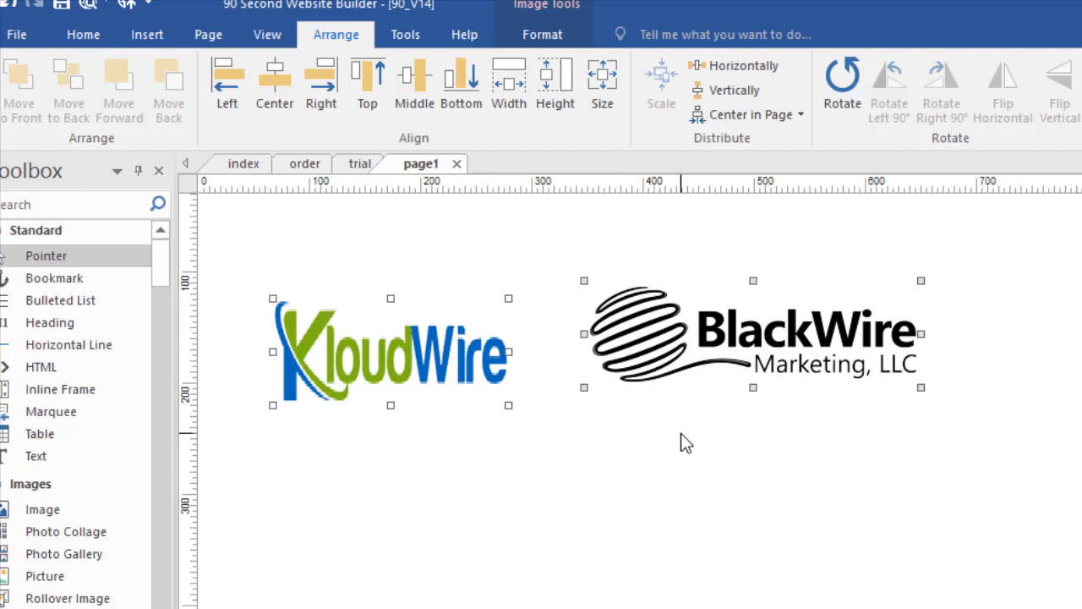
pyautogui.click(423, 87)
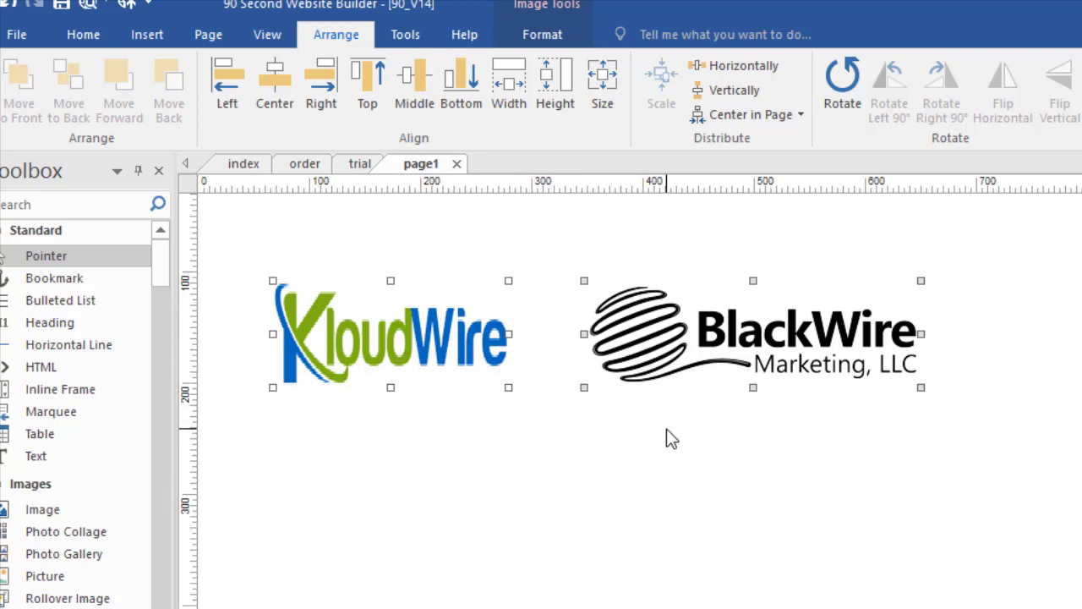
# - Move KloudWire toward the bottom, paste the DOTCOM logo back, and delete BlackWire
pyautogui.click(584, 436)
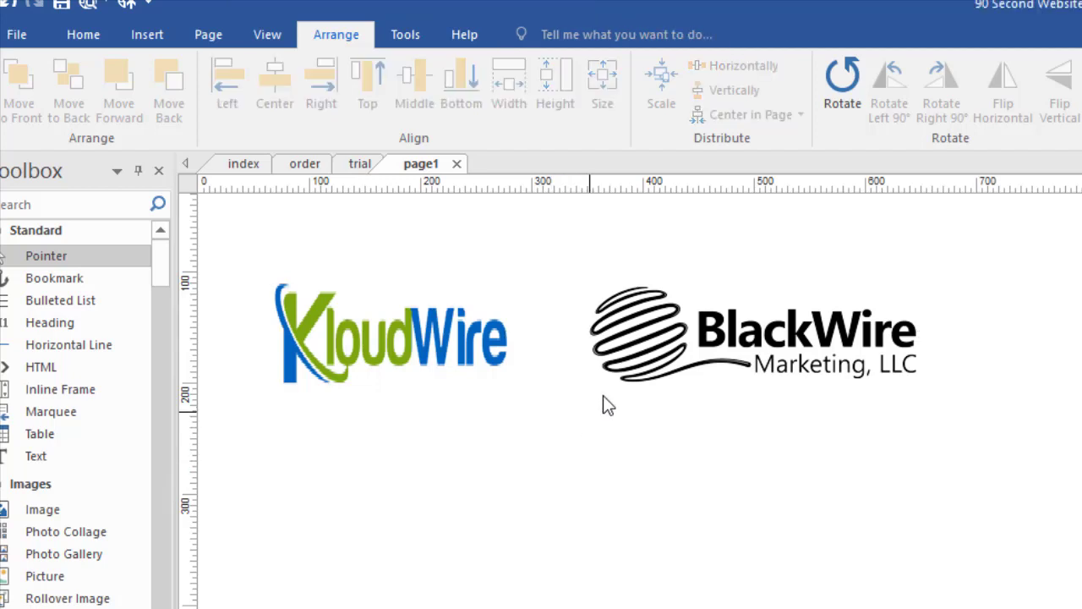
pyautogui.click(658, 353)
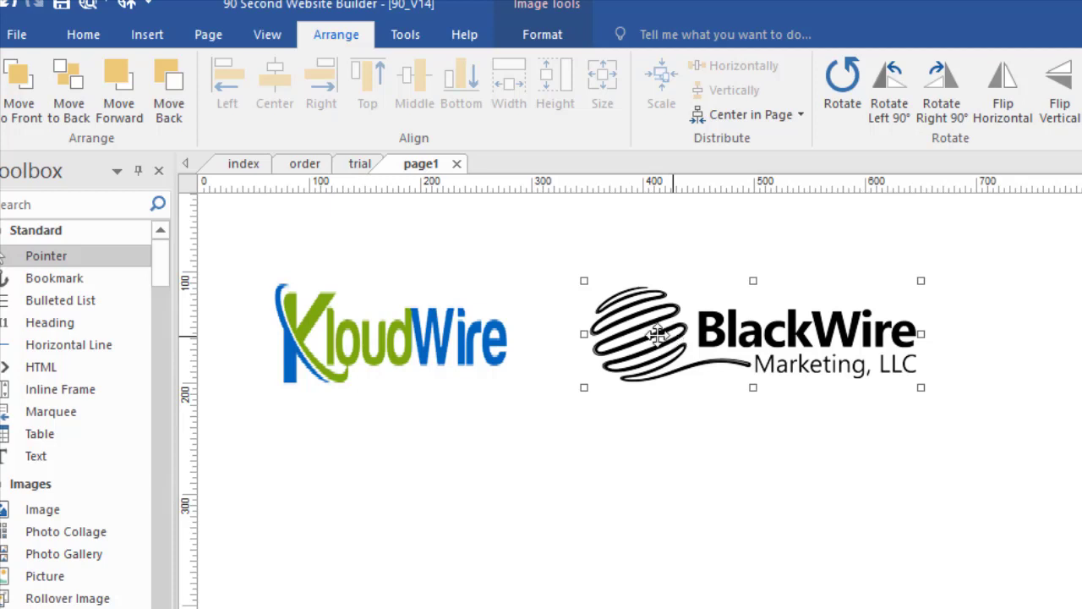
pyautogui.moveTo(405, 330); pyautogui.dragTo(465, 541)
pyautogui.hotkey('ctrl', 'v')
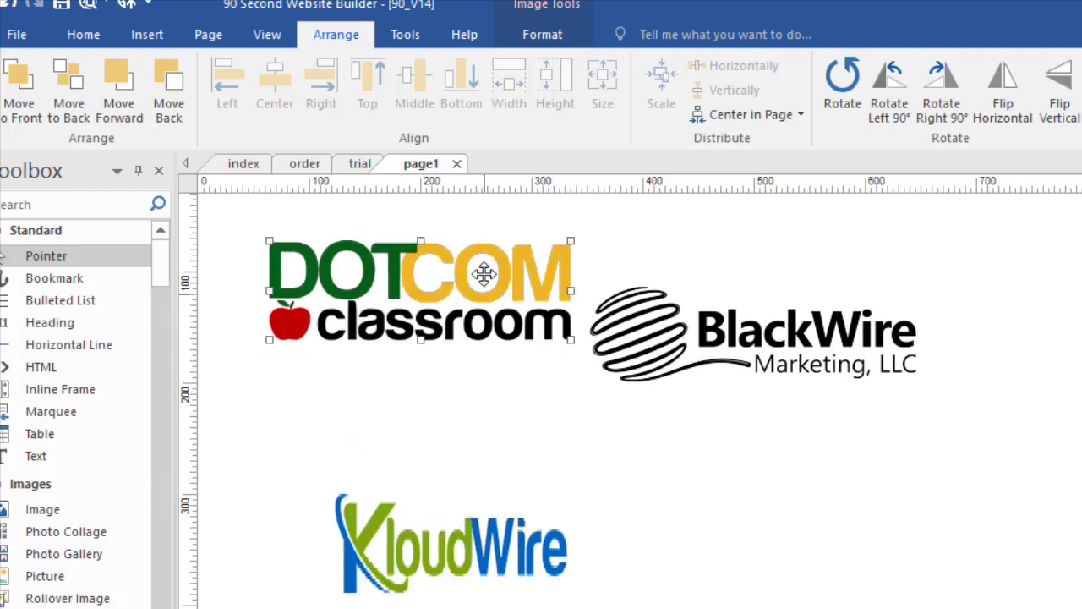
pyautogui.moveTo(482, 309); pyautogui.dragTo(508, 319)
pyautogui.click(737, 355)
pyautogui.press('Delete')
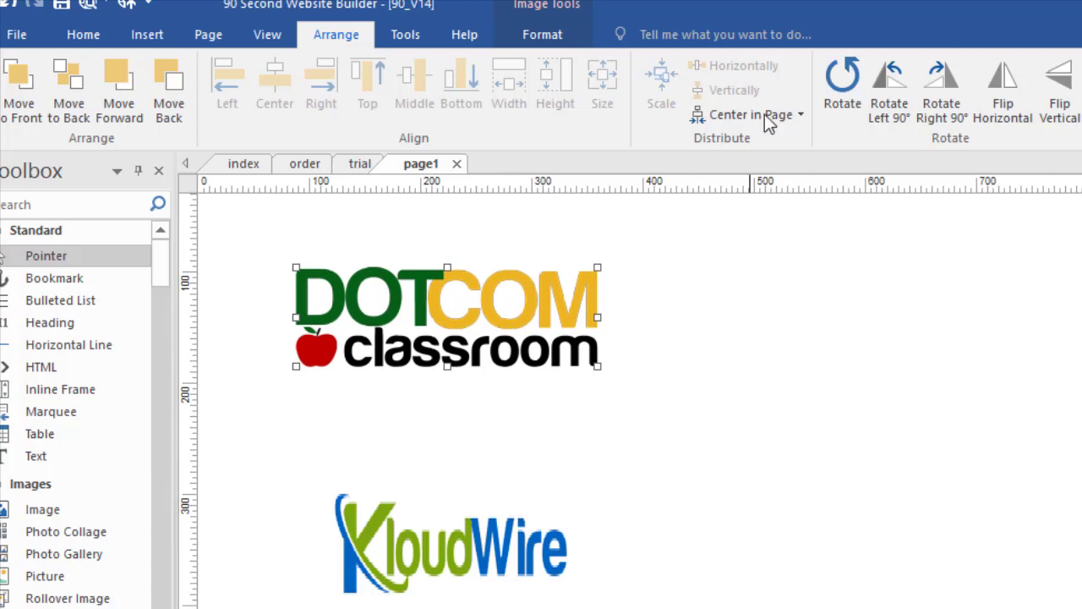
# - Tilt the DOTCOM logo counter-clockwise with free rotation and reposition it
pyautogui.click(842, 91)
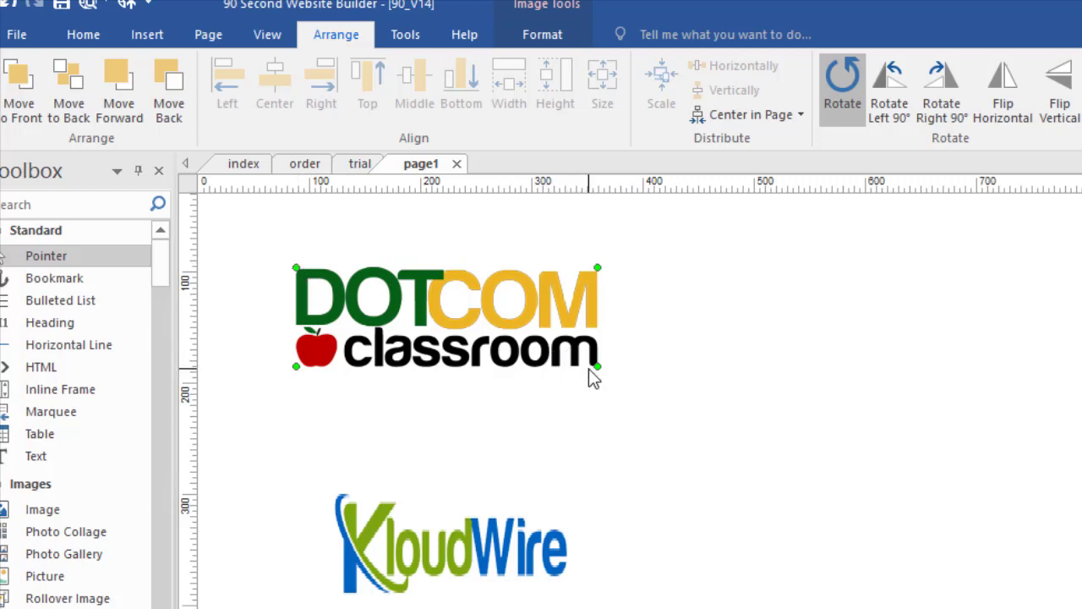
pyautogui.moveTo(597, 366); pyautogui.dragTo(602, 306)
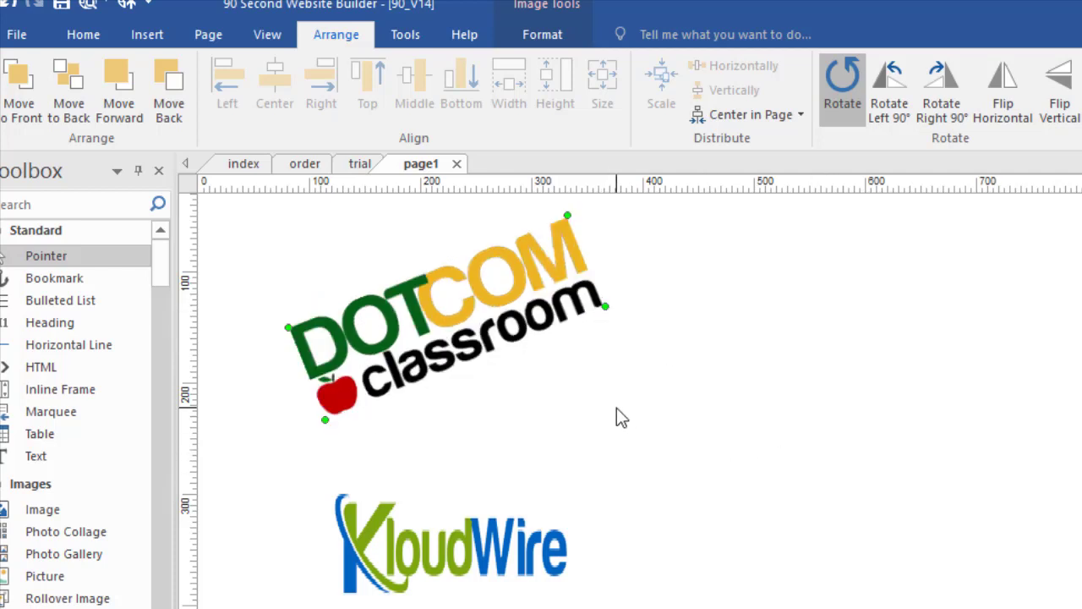
pyautogui.moveTo(500, 346); pyautogui.dragTo(431, 316)
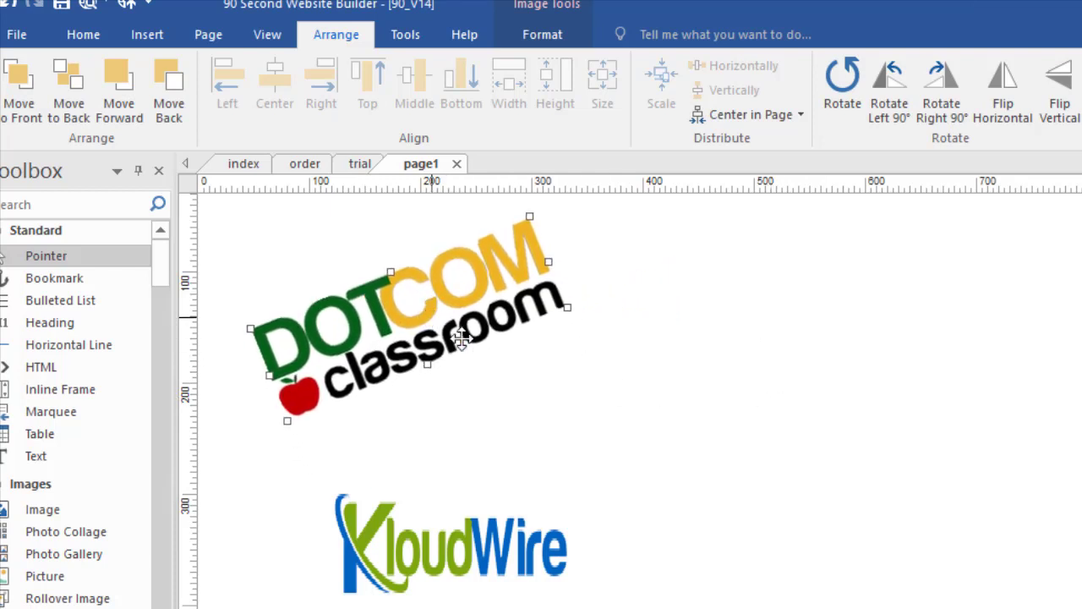
pyautogui.click(467, 553)
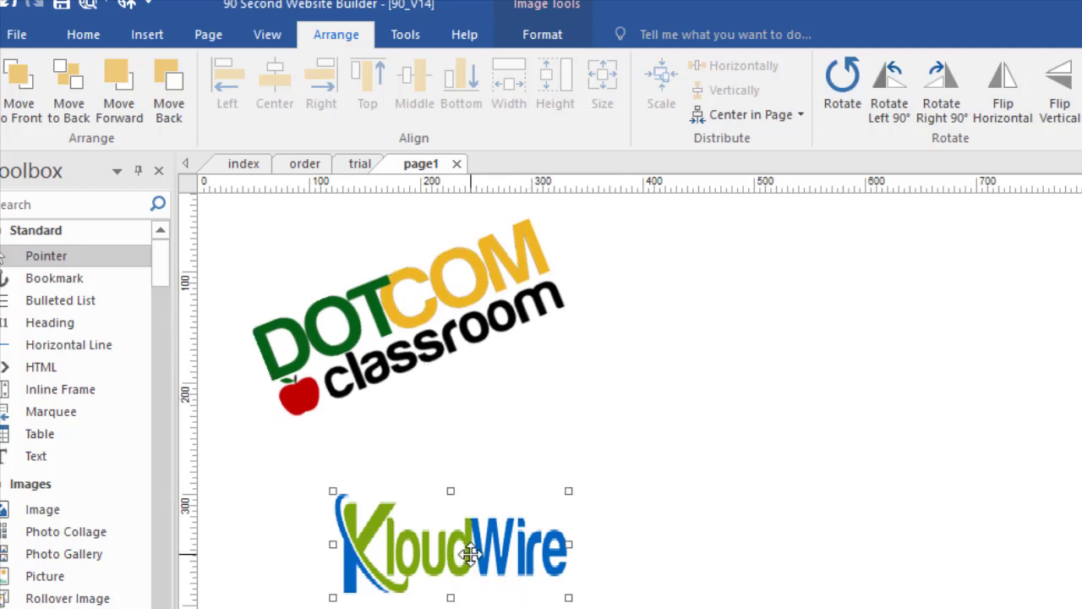
# - Move KloudWire up to the right of the DOTCOM logo and shift DOTCOM slightly left
pyautogui.rightClick(471, 553)
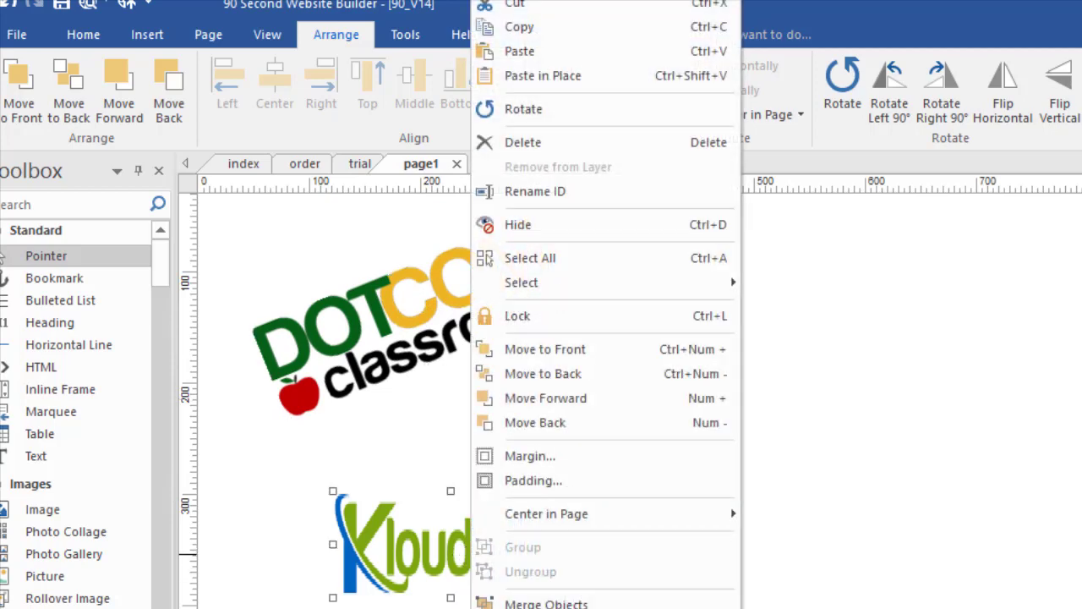
pyautogui.press('Escape')
pyautogui.moveTo(451, 597); pyautogui.dragTo(675, 416)
pyautogui.click(685, 486)
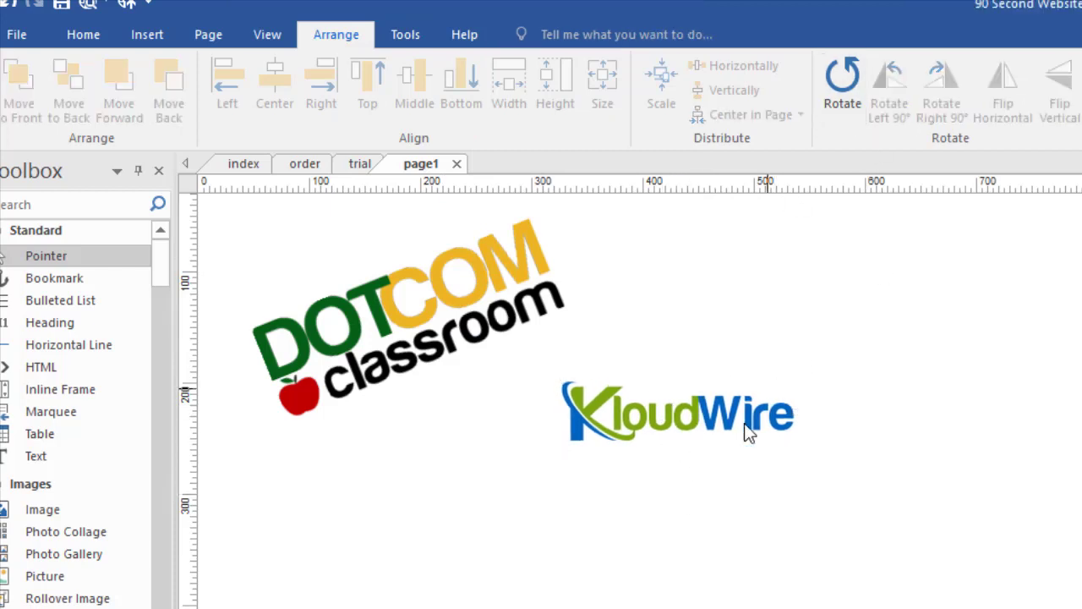
pyautogui.moveTo(469, 349); pyautogui.dragTo(439, 354)
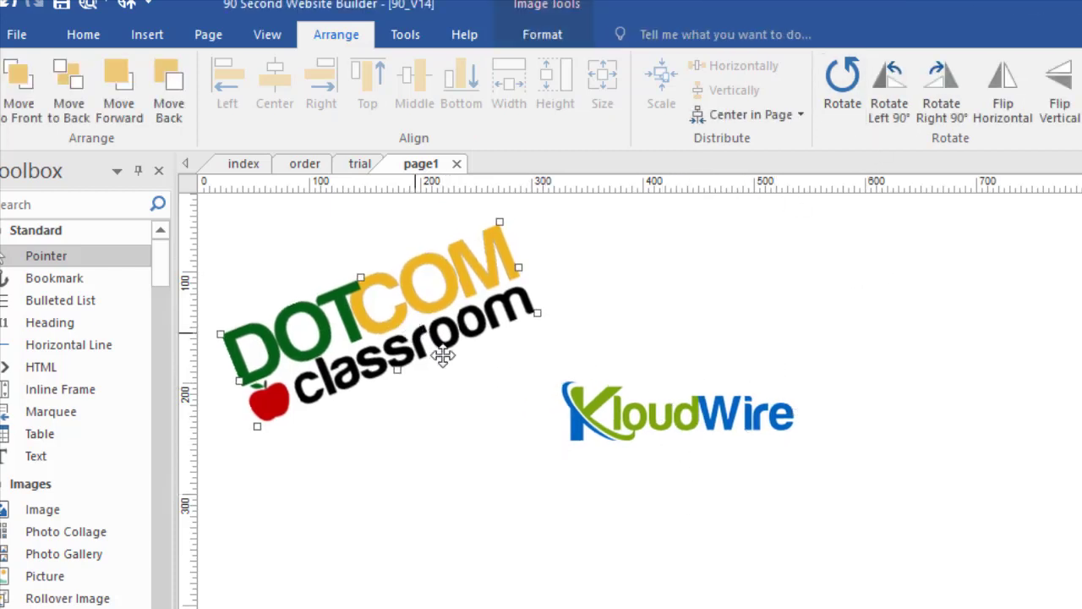
pyautogui.click(695, 416)
pyautogui.moveTo(695, 416); pyautogui.dragTo(695, 405)
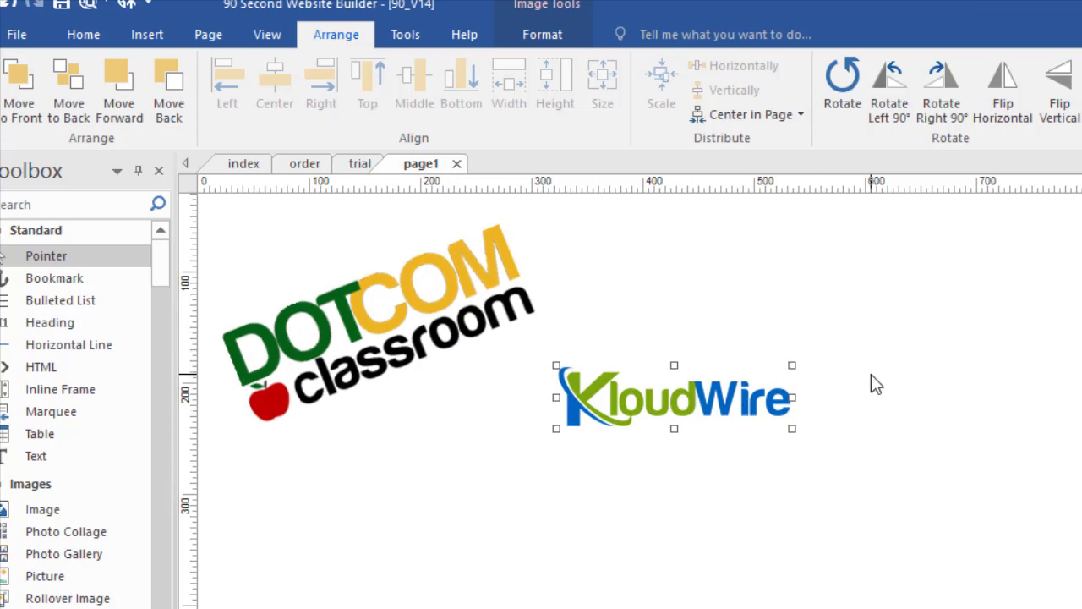
# - Rotate KloudWire left and right 90°, then flip it horizontally and vertically
pyautogui.click(882, 84)
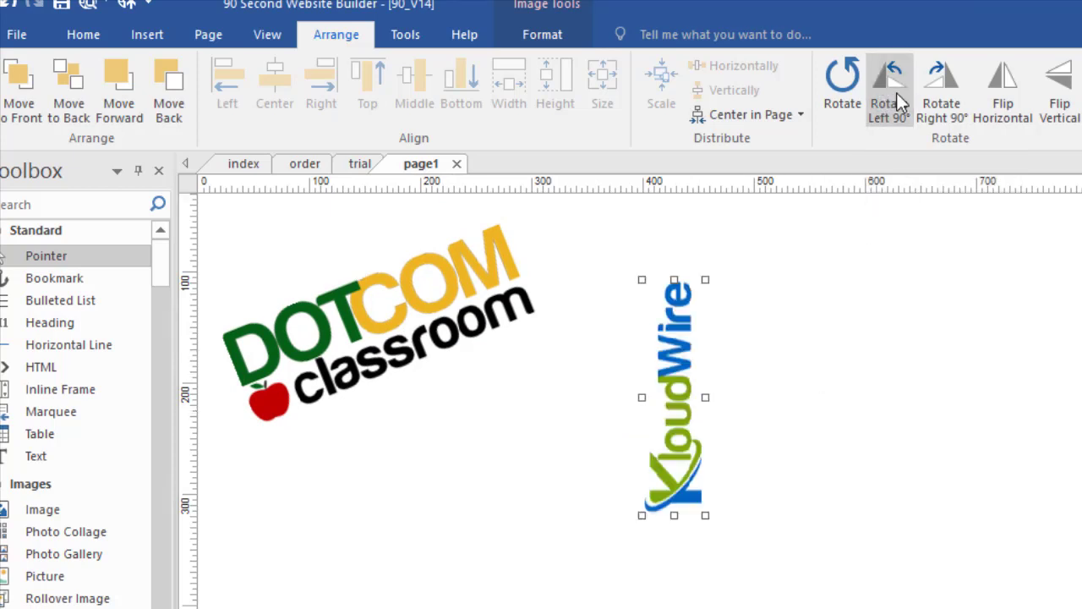
pyautogui.click(938, 98)
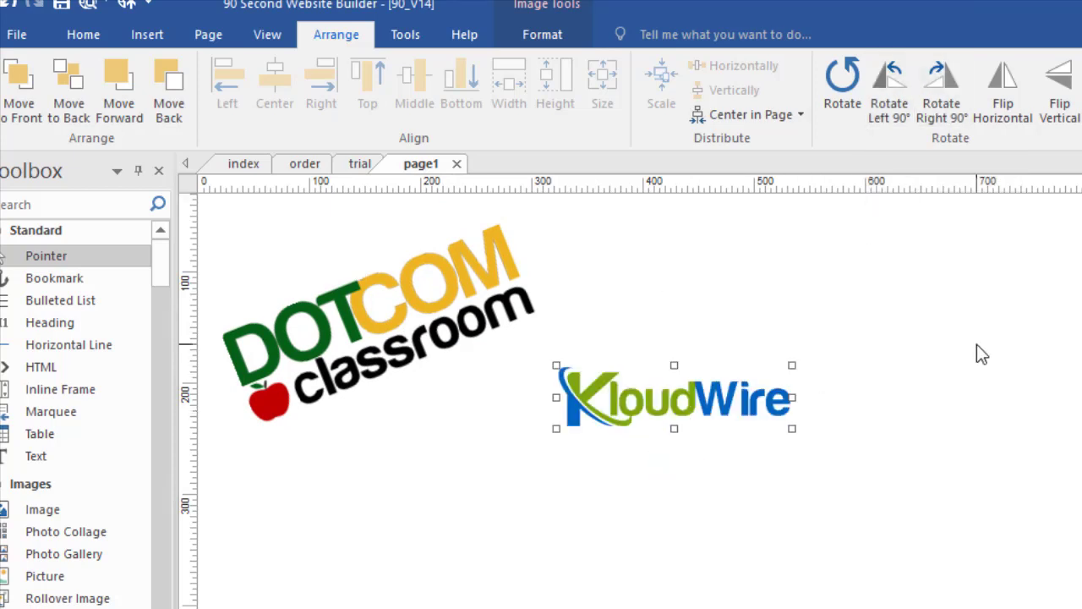
pyautogui.click(1008, 93)
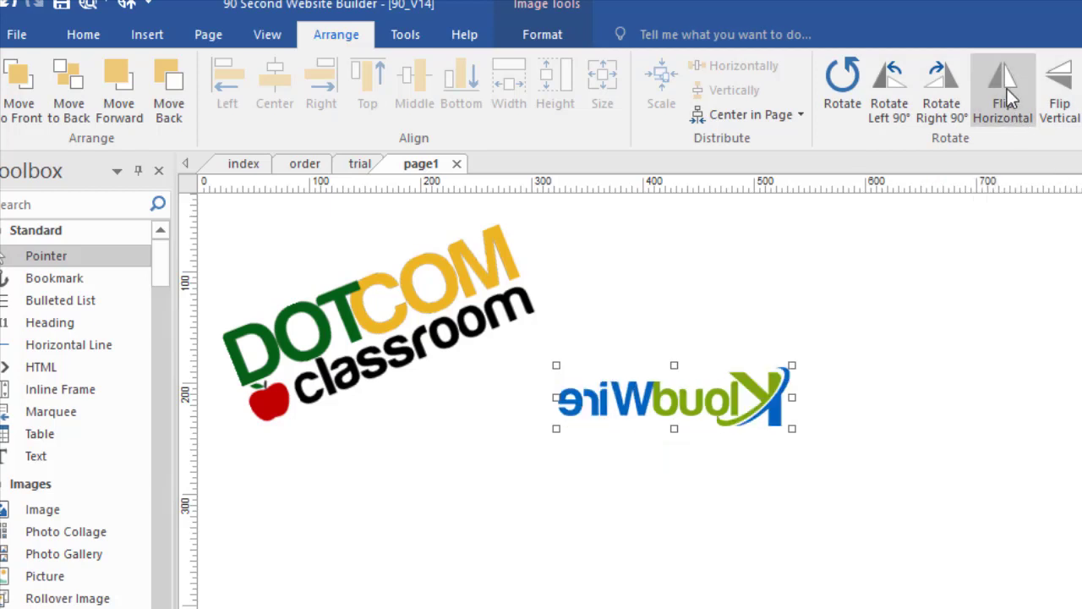
pyautogui.click(1067, 85)
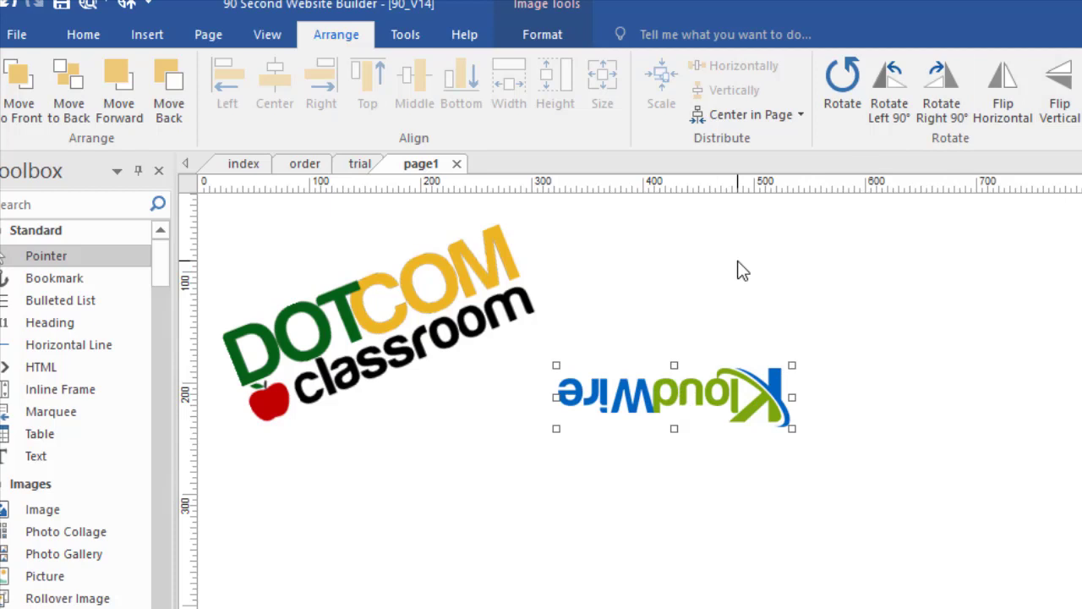
# - Push KloudWire off-page, cluster the 90 Second and BlackWire logos beside DOTCOM, and marquee-select all three
pyautogui.moveTo(681, 388); pyautogui.dragTo(1081, 558)
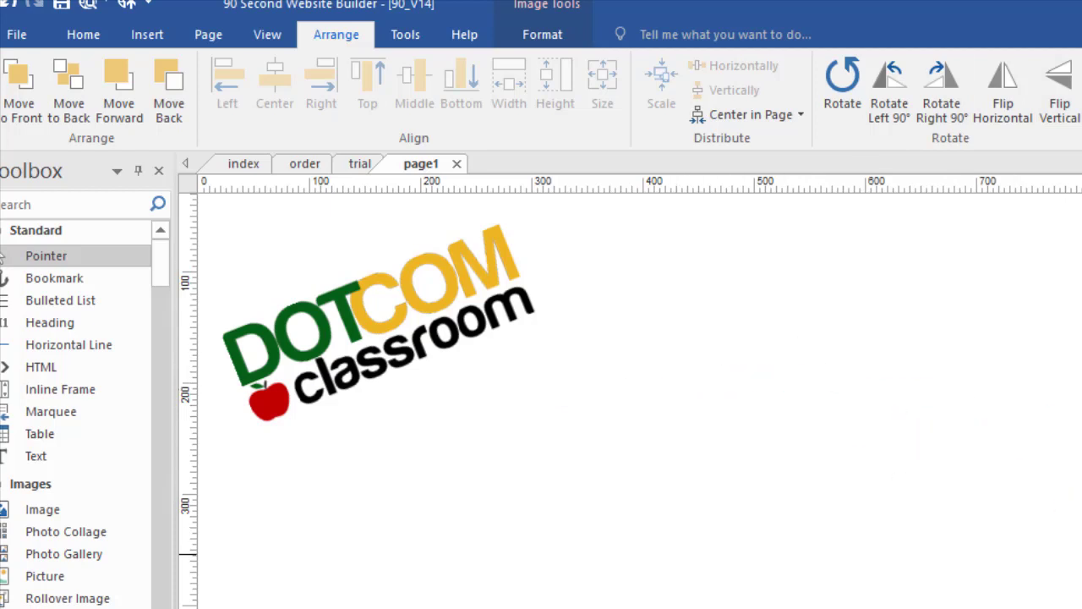
pyautogui.moveTo(803, 604); pyautogui.dragTo(528, 455)
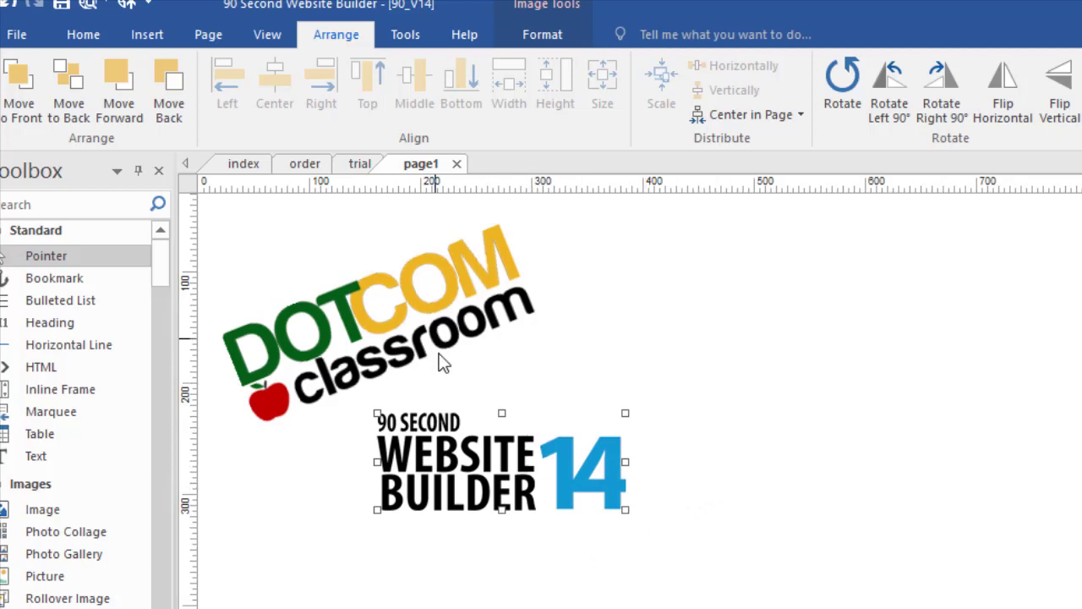
pyautogui.moveTo(460, 473); pyautogui.dragTo(451, 406)
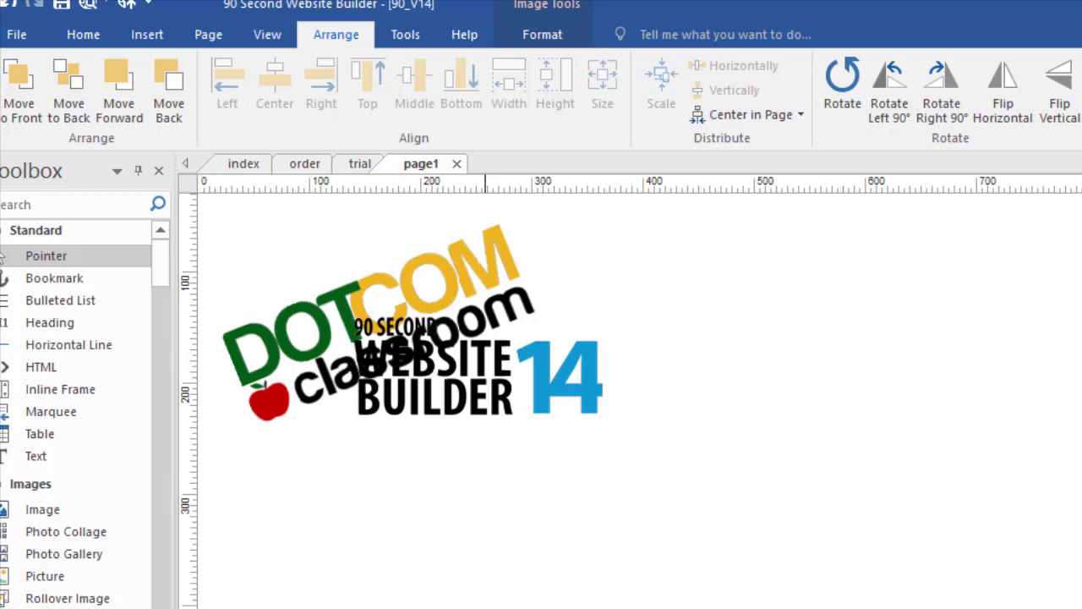
pyautogui.moveTo(558, 608); pyautogui.dragTo(539, 416)
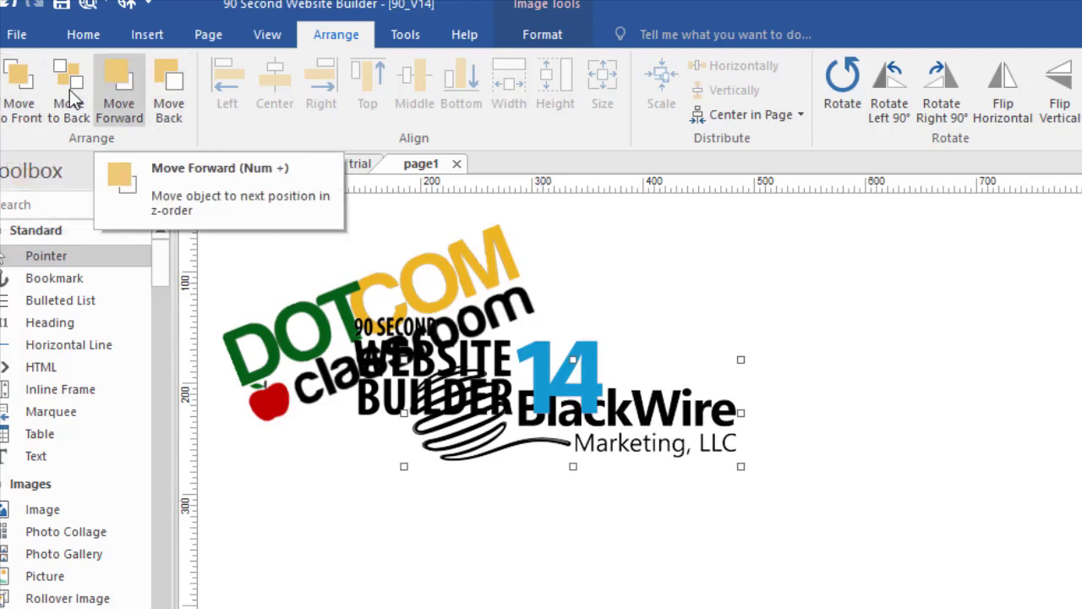
pyautogui.moveTo(563, 423); pyautogui.dragTo(666, 394)
pyautogui.moveTo(419, 389); pyautogui.dragTo(416, 465)
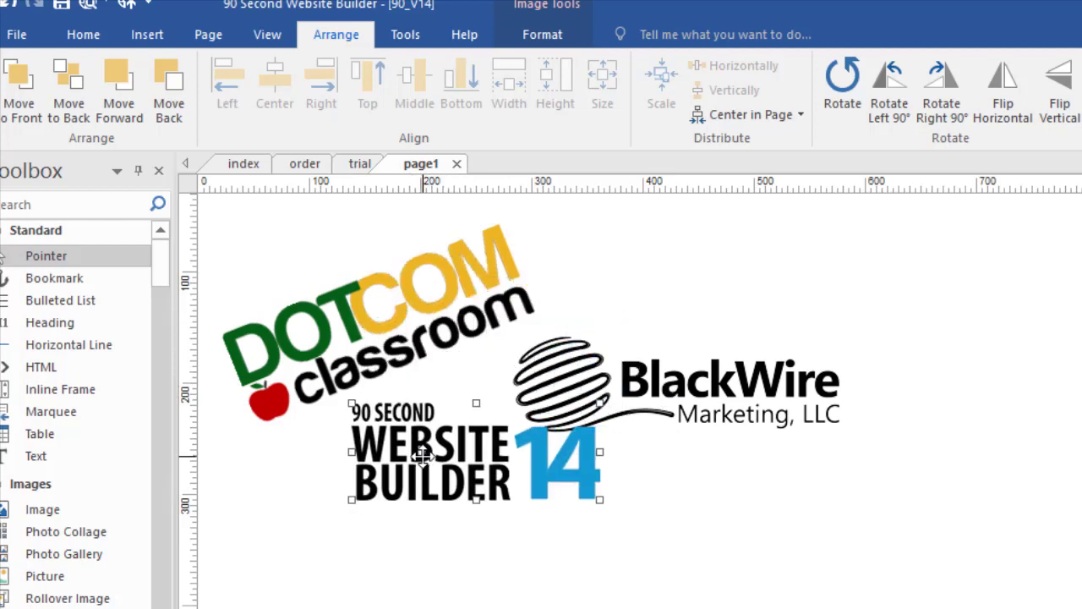
pyautogui.moveTo(243, 249); pyautogui.dragTo(756, 513)
# - Delete the three old logos and drop red video, yellow, blue and green download icons overlapping in a row
pyautogui.moveTo(512, 342); pyautogui.dragTo(547, 608)
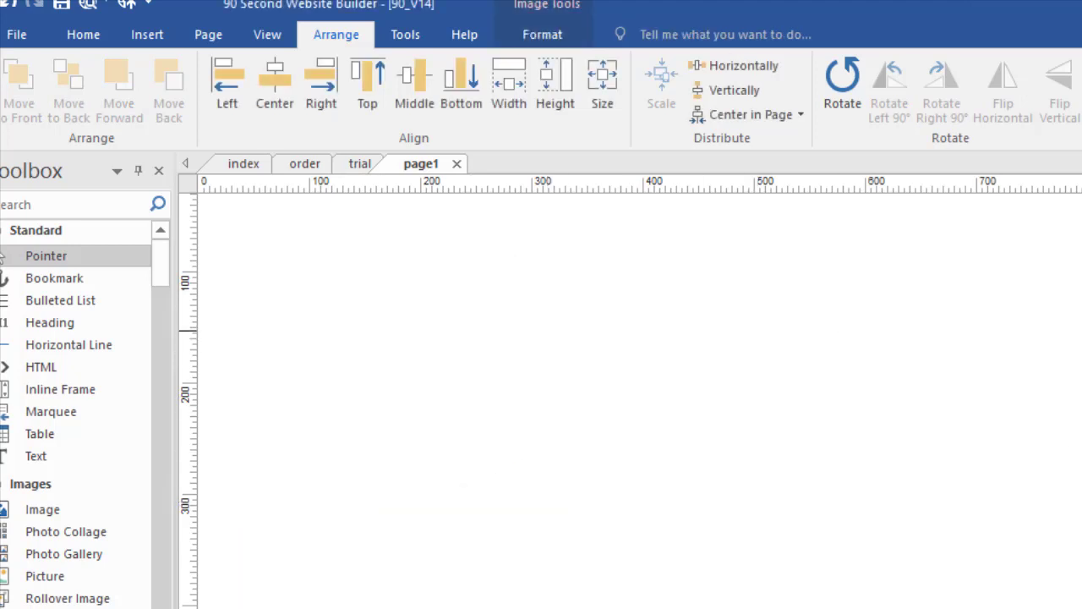
pyautogui.moveTo(781, 353); pyautogui.dragTo(270, 314)
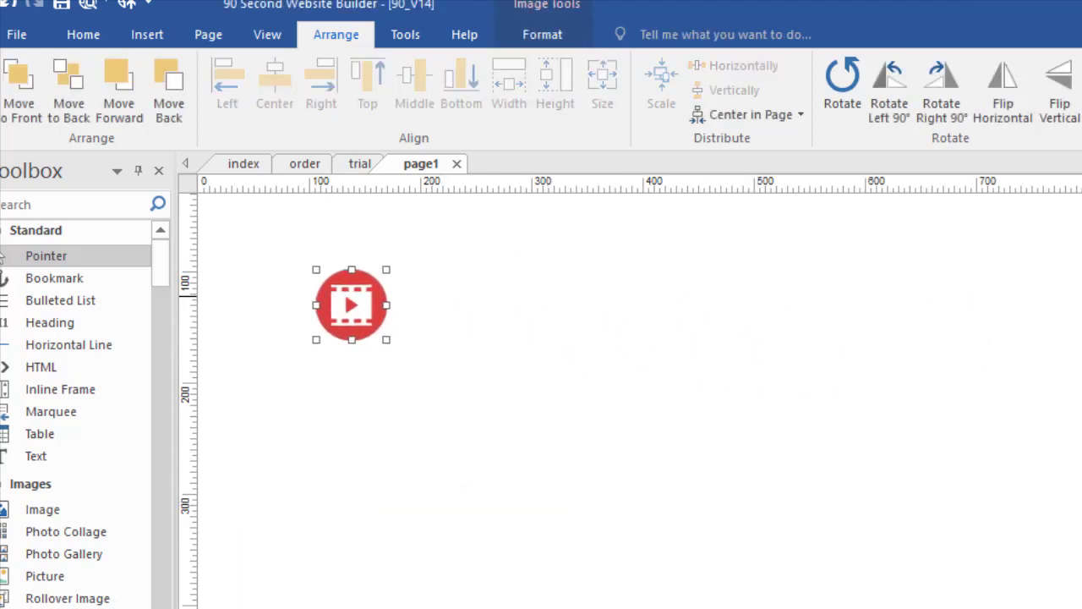
pyautogui.moveTo(897, 291); pyautogui.dragTo(376, 296)
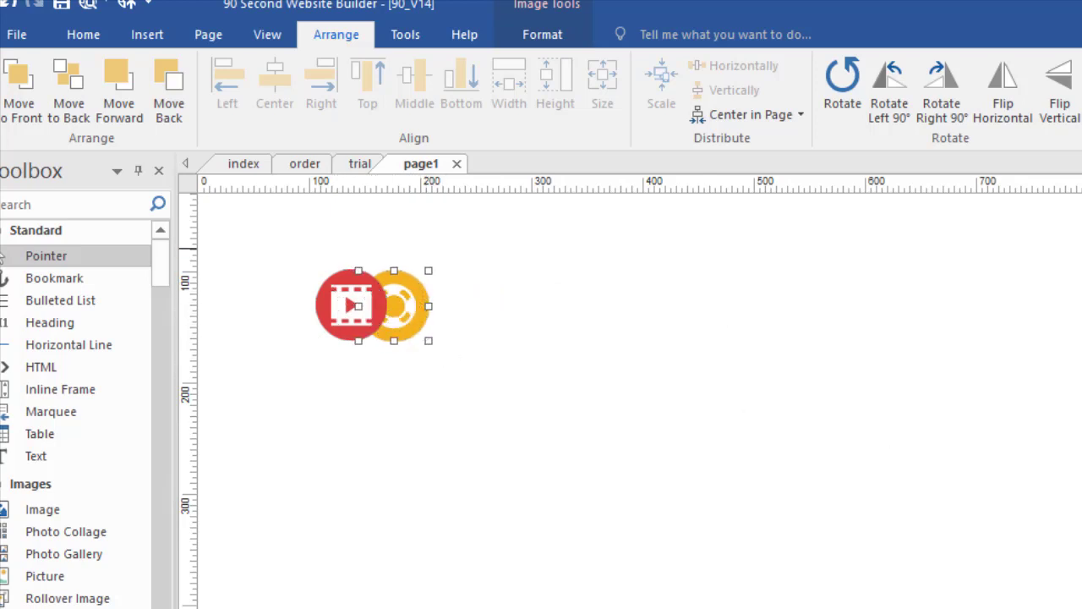
pyautogui.moveTo(1058, 330); pyautogui.dragTo(439, 297)
pyautogui.moveTo(1074, 325); pyautogui.dragTo(449, 316)
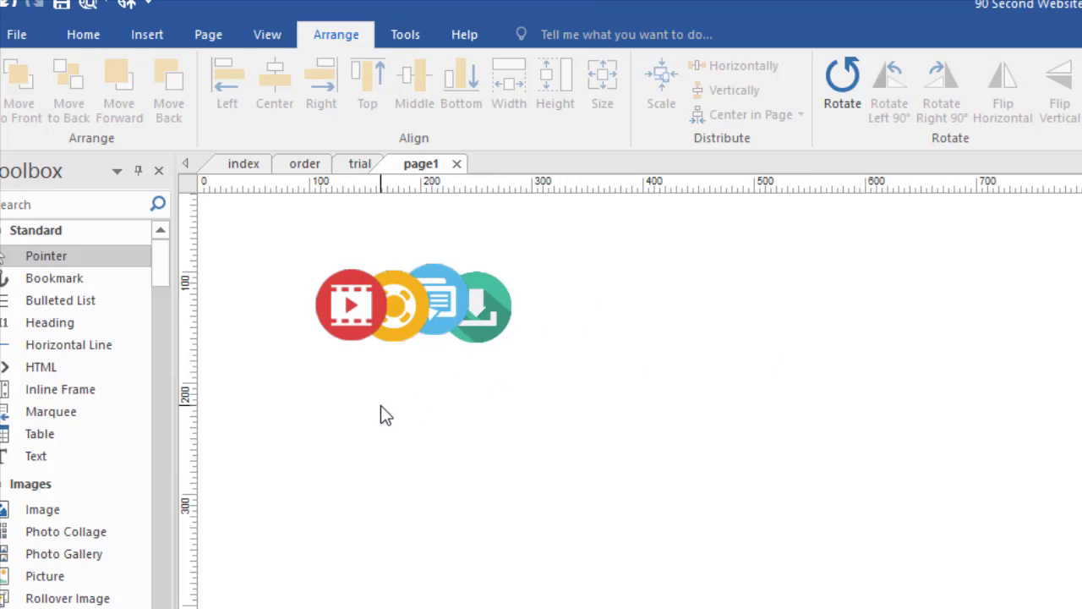
# - Bring the blue icon to the front and move it left over the red icon
pyautogui.click(443, 305)
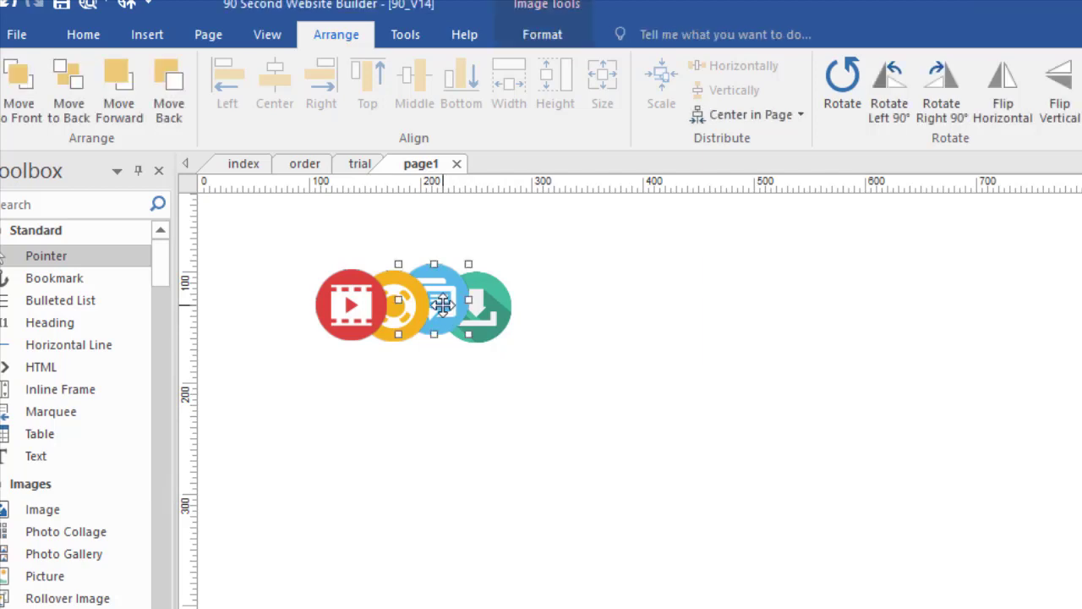
pyautogui.click(26, 102)
pyautogui.moveTo(438, 311); pyautogui.dragTo(313, 313)
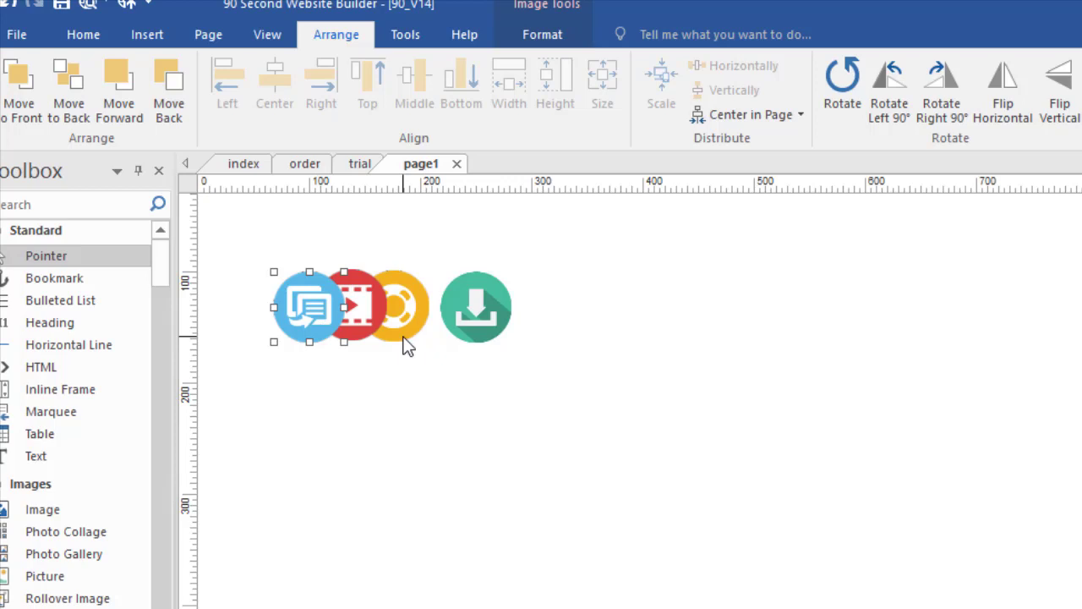
# - Move the yellow icon down-left over the blue one and bring it to the front
pyautogui.click(407, 309)
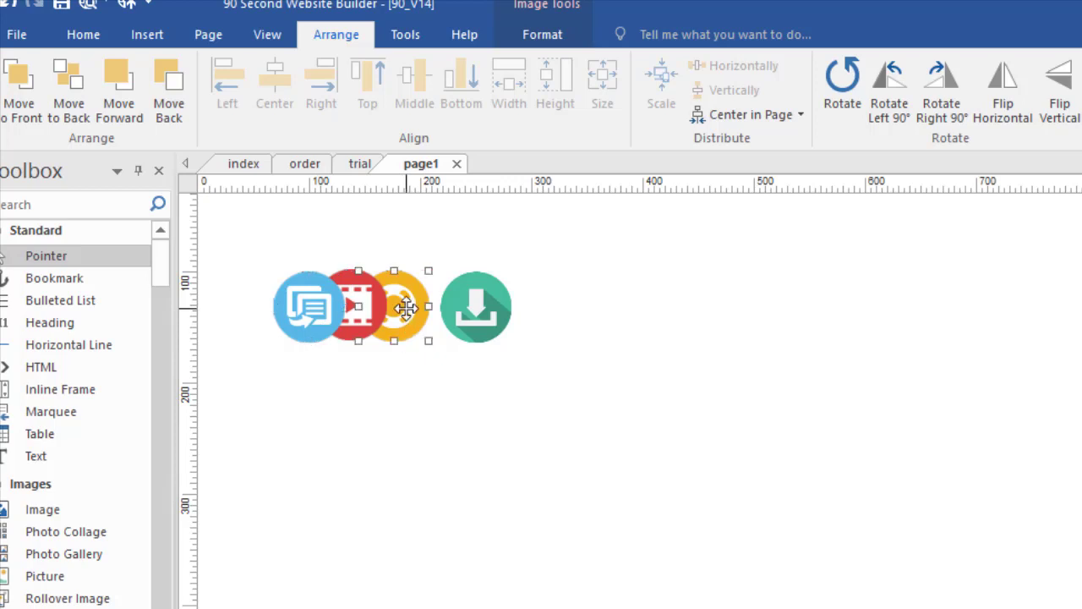
pyautogui.click(128, 96)
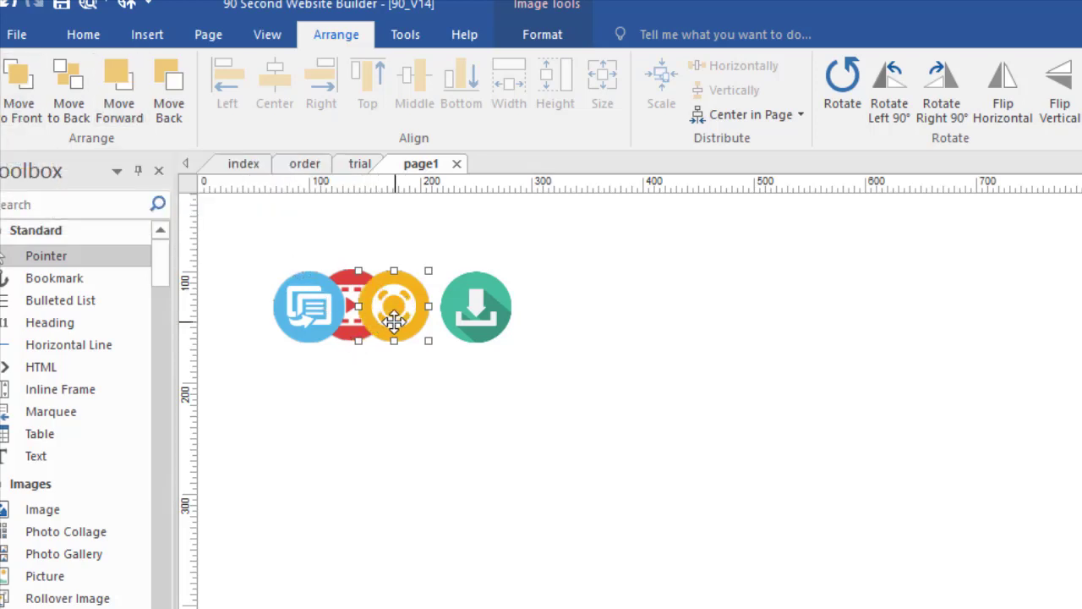
pyautogui.moveTo(395, 323); pyautogui.dragTo(344, 343)
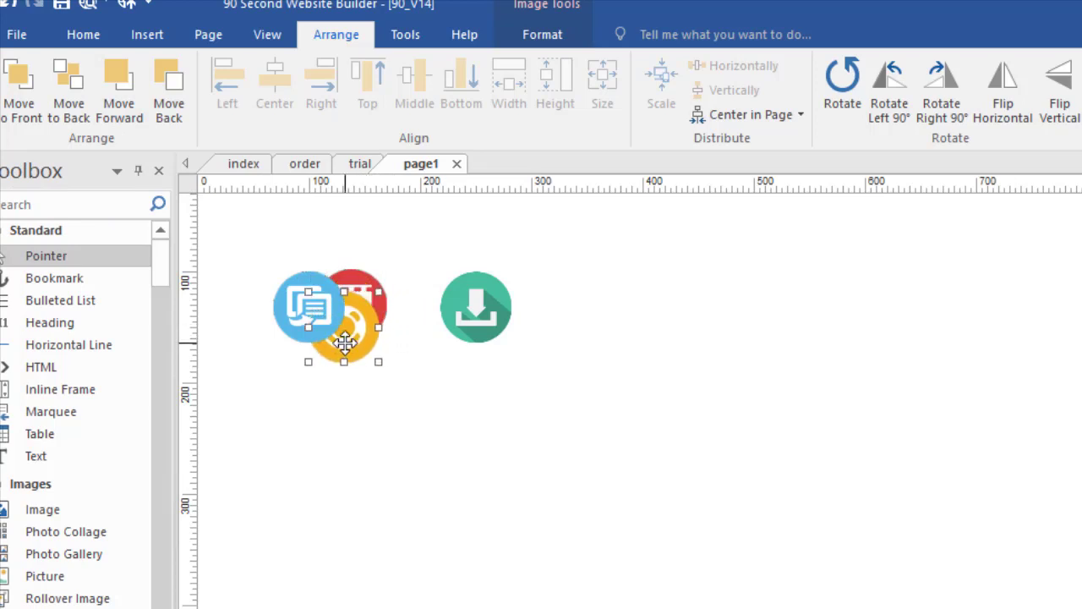
pyautogui.click(19, 94)
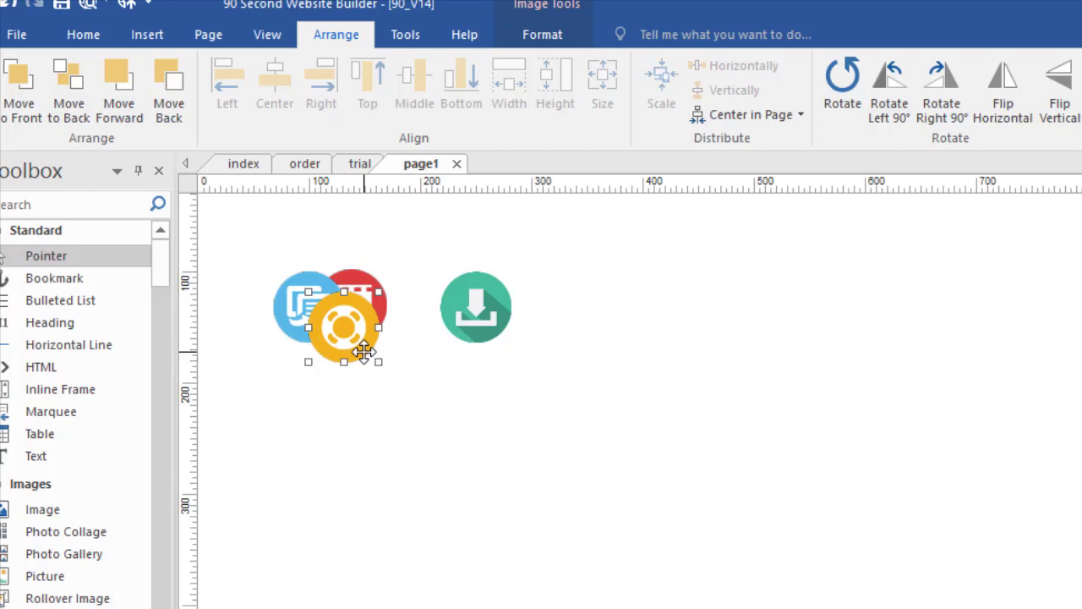
# - Pull the yellow, red and green icons apart into a rough two-by-two grid
pyautogui.moveTo(360, 350); pyautogui.dragTo(377, 424)
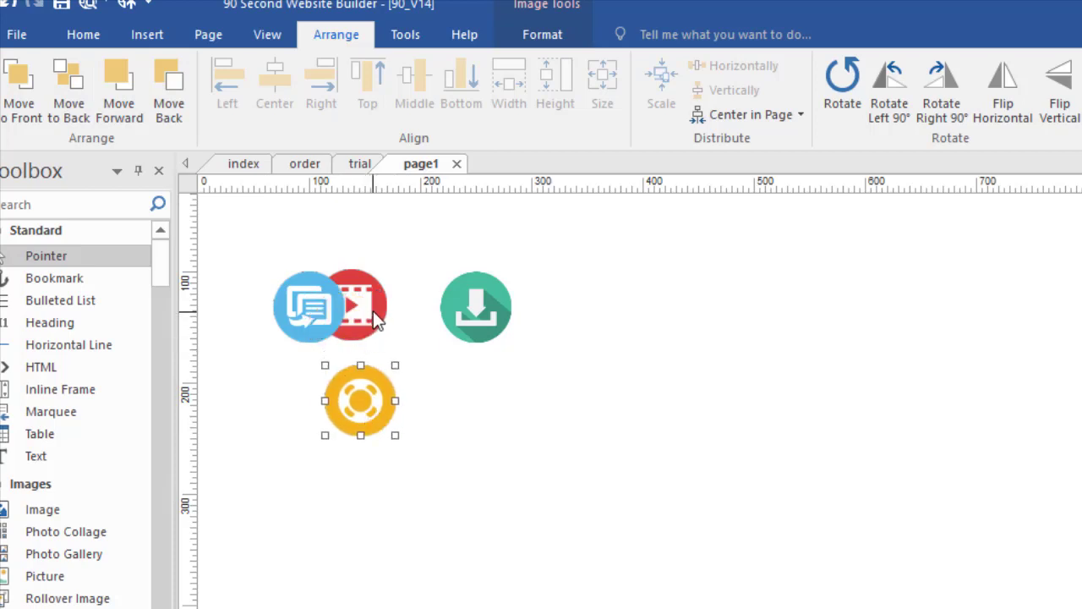
pyautogui.moveTo(373, 310); pyautogui.dragTo(460, 365)
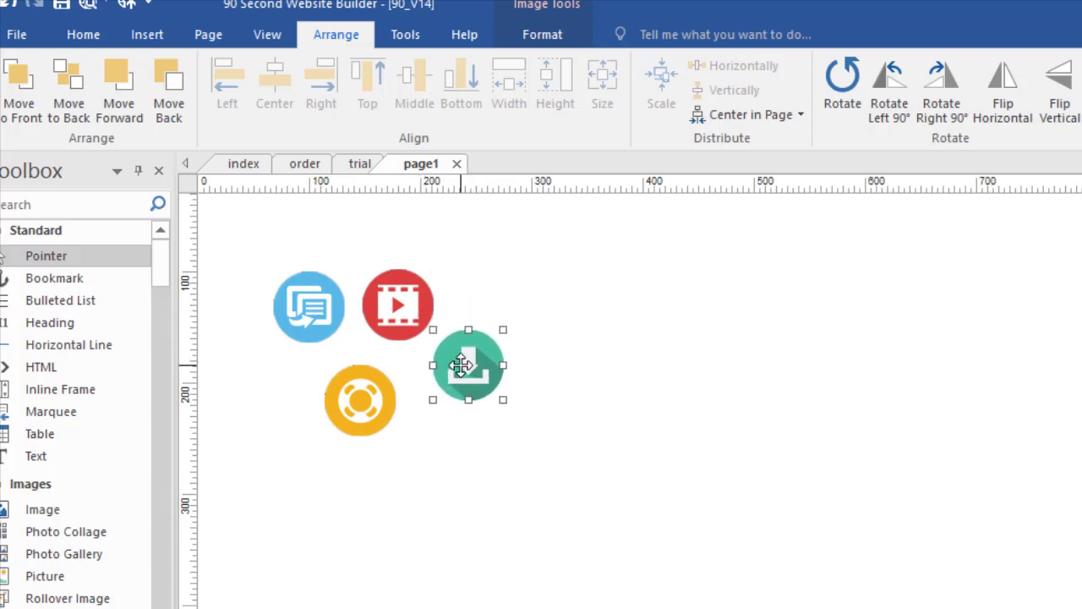
pyautogui.moveTo(379, 393); pyautogui.dragTo(346, 383)
pyautogui.moveTo(479, 376); pyautogui.dragTo(429, 406)
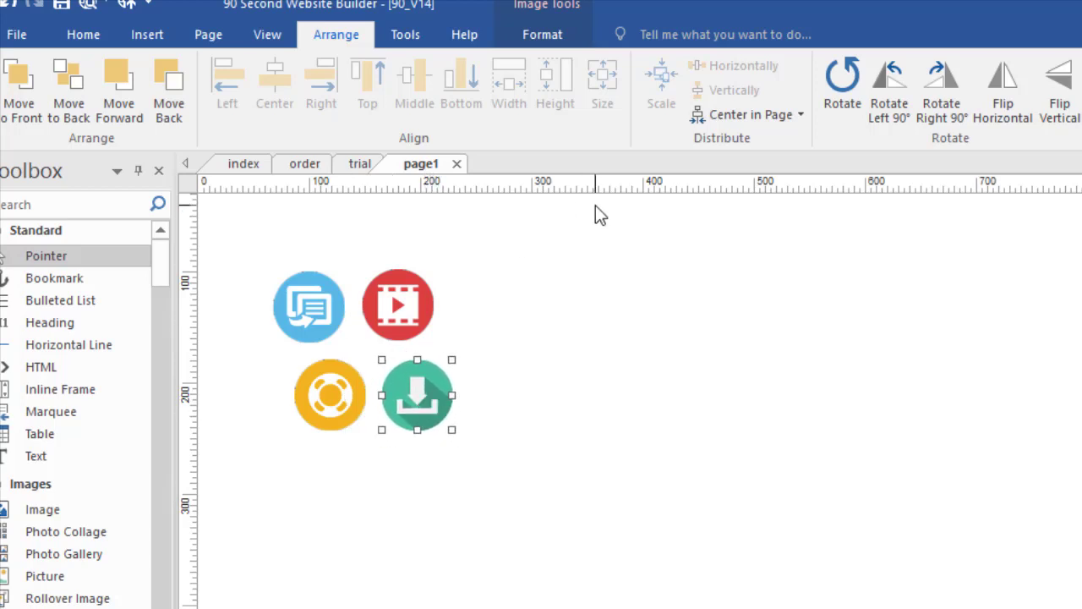
# - Top-align the red icon with the blue icon
pyautogui.click(302, 312)
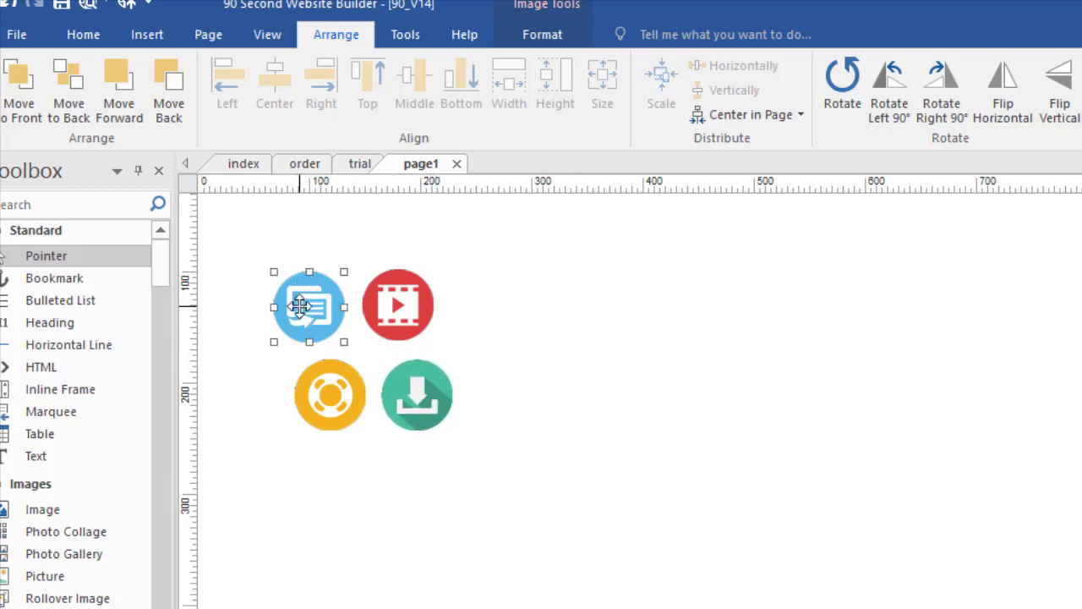
pyautogui.click(575, 370)
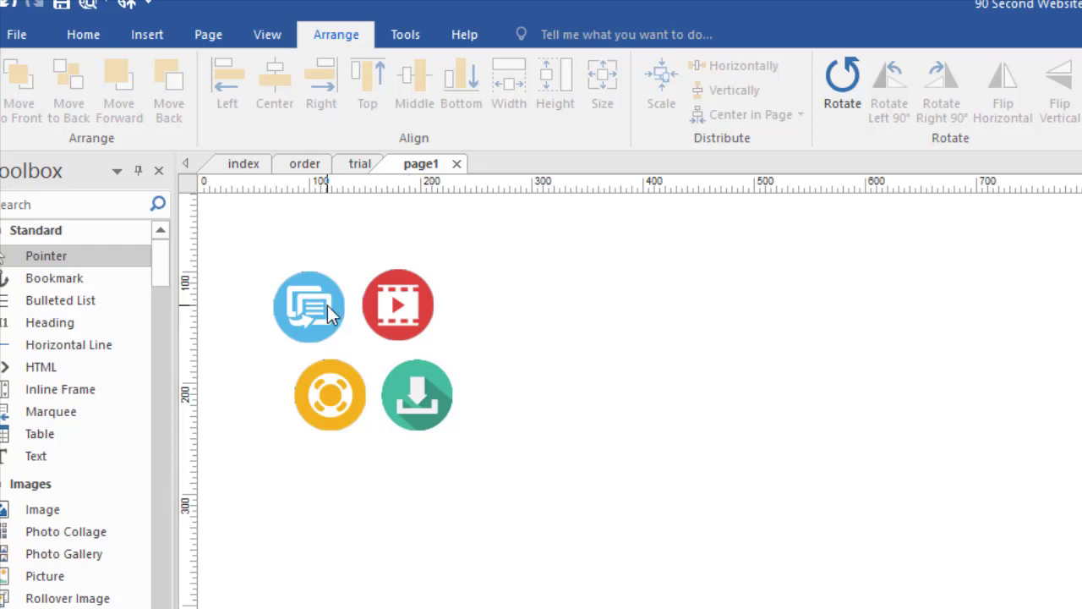
pyautogui.click(405, 291)
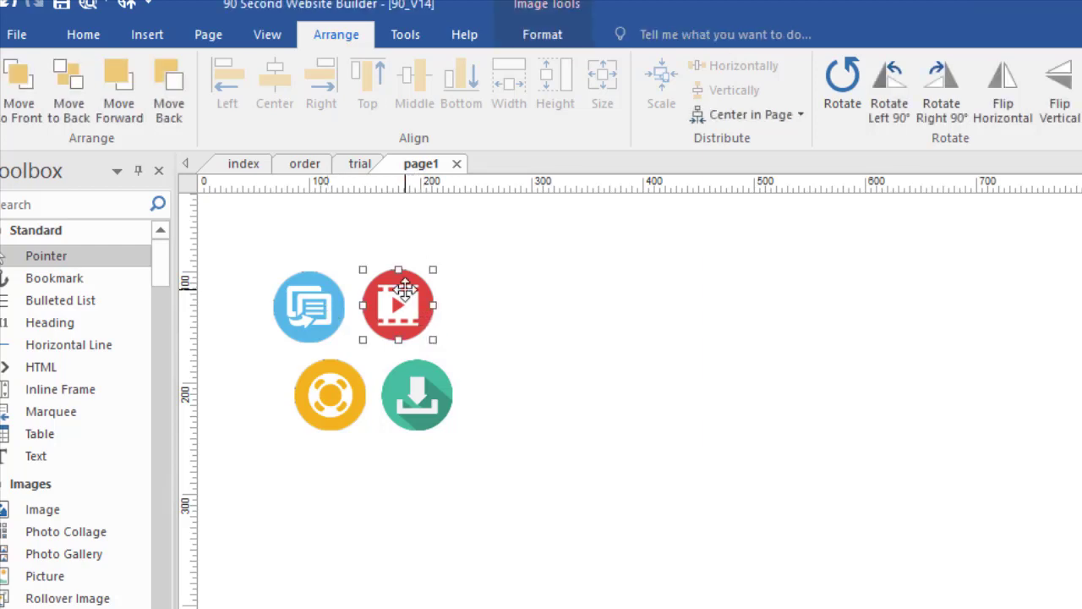
pyautogui.keyDown('shift'); pyautogui.click(301, 312); pyautogui.keyUp('shift')
pyautogui.click(365, 90)
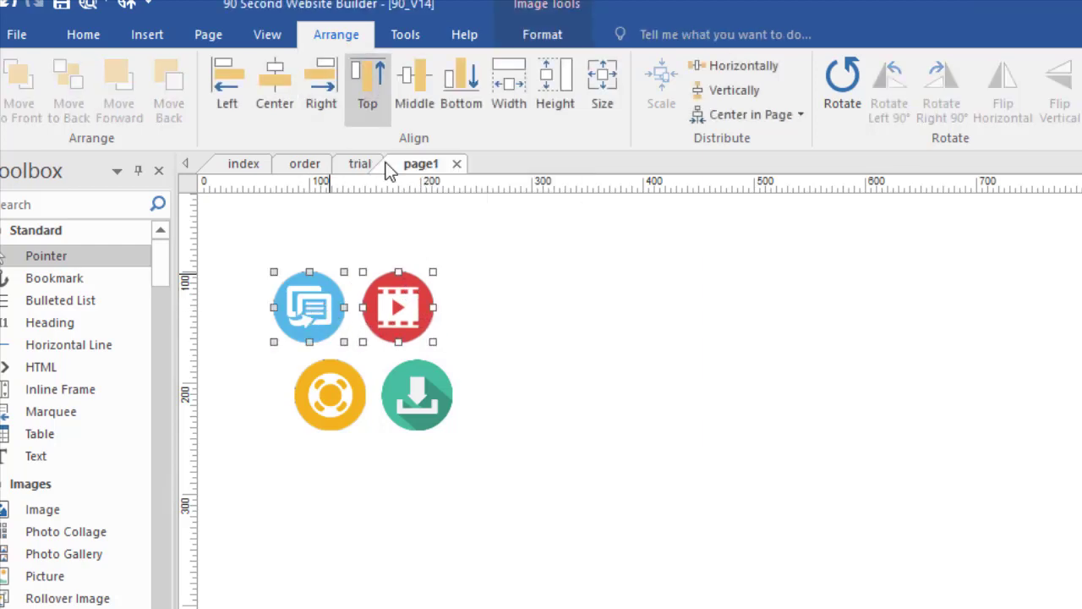
# - Centre the yellow icon under the blue one and the green icon under the red one
pyautogui.click(334, 398)
pyautogui.keyDown('shift'); pyautogui.click(310, 316); pyautogui.keyUp('shift')
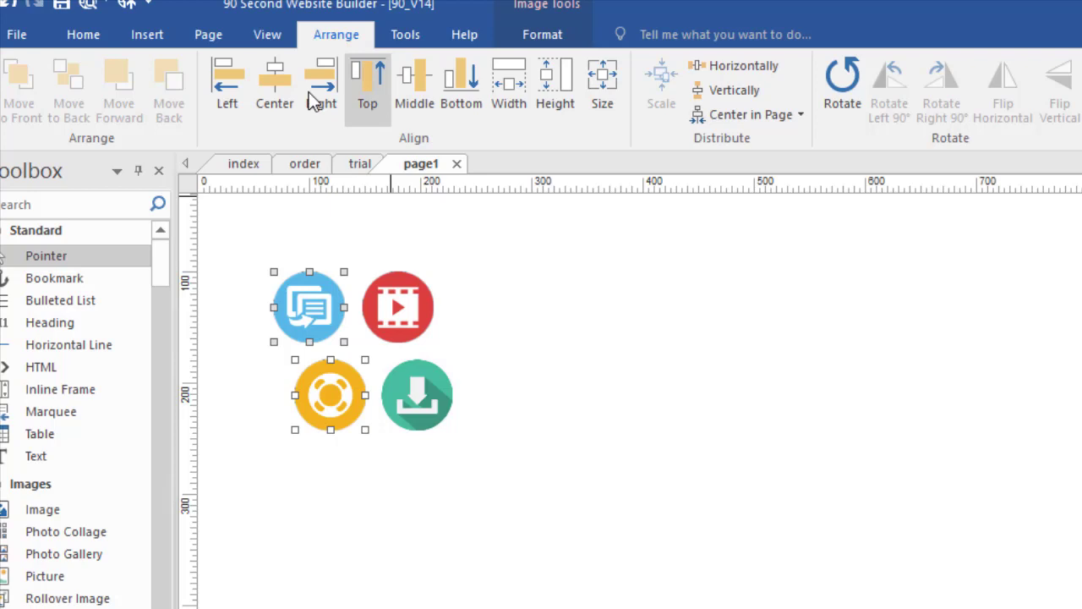
pyautogui.click(272, 76)
pyautogui.click(532, 411)
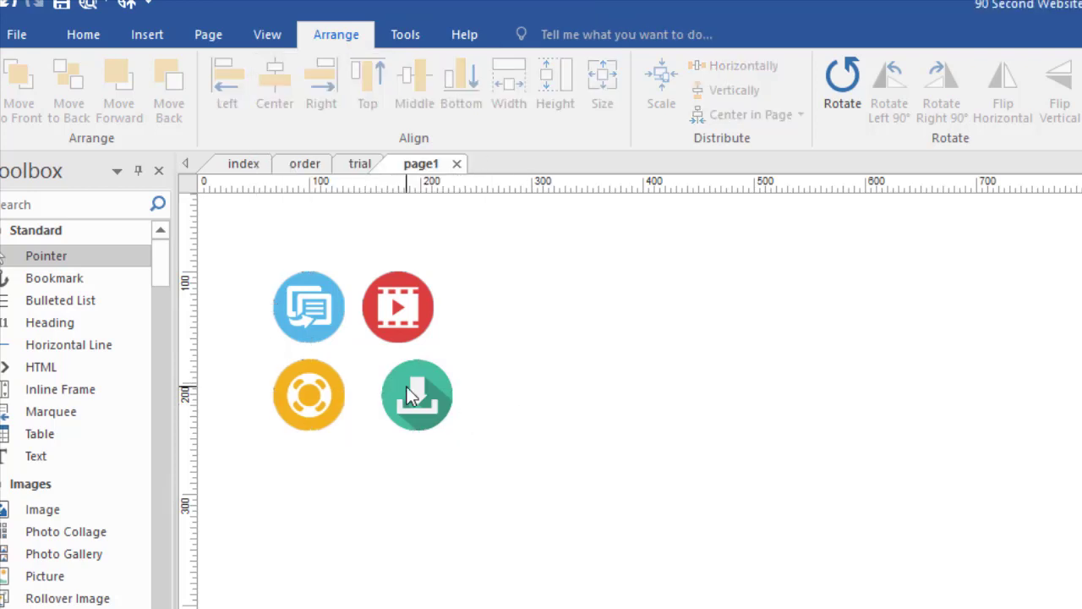
pyautogui.click(409, 396)
pyautogui.keyDown('shift'); pyautogui.click(398, 318); pyautogui.keyUp('shift')
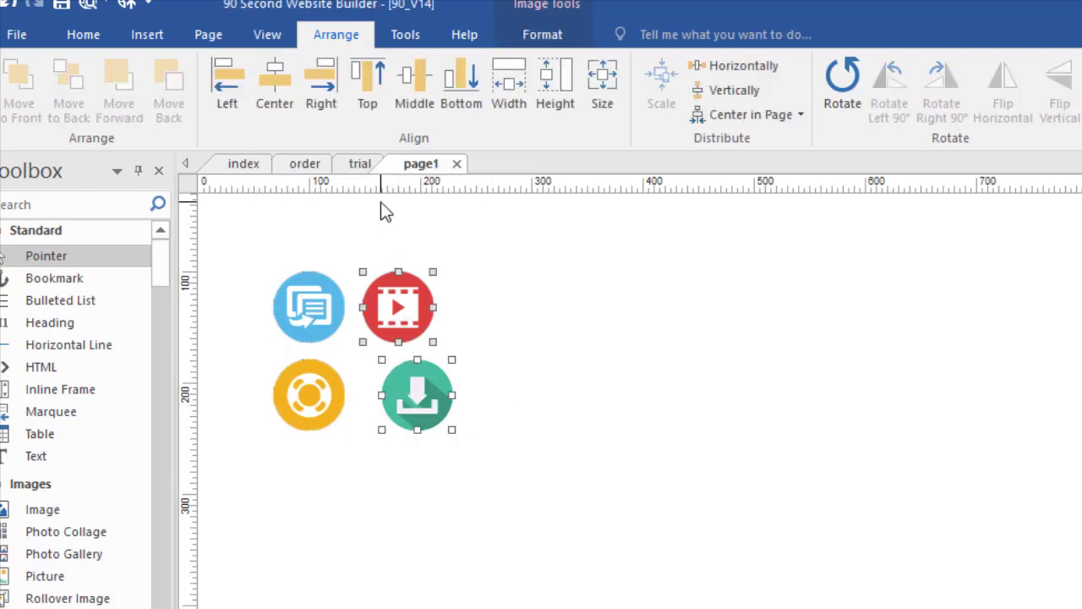
pyautogui.click(276, 80)
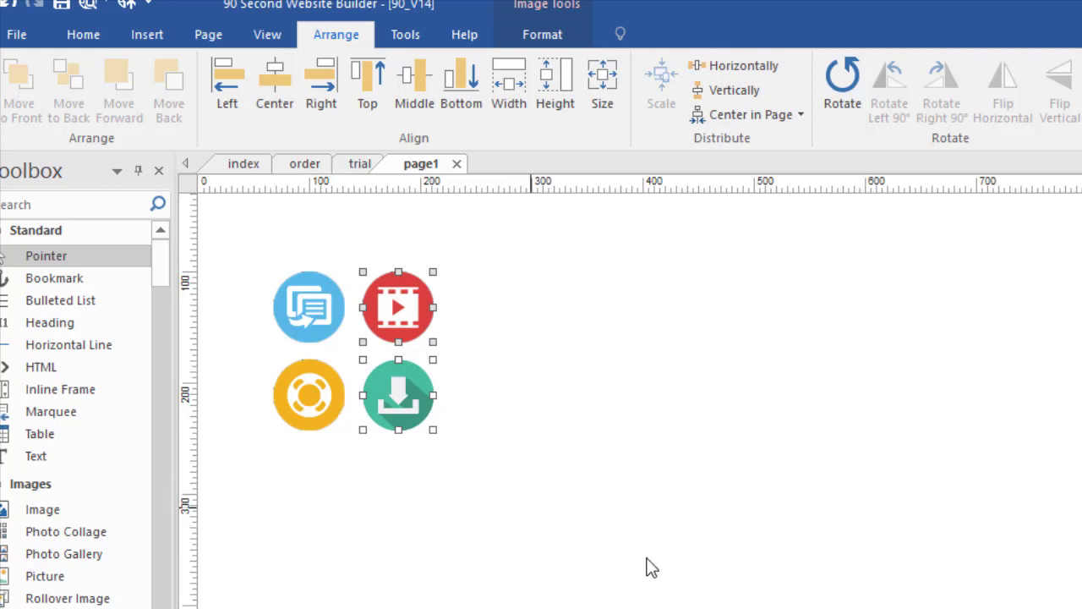
pyautogui.click(528, 410)
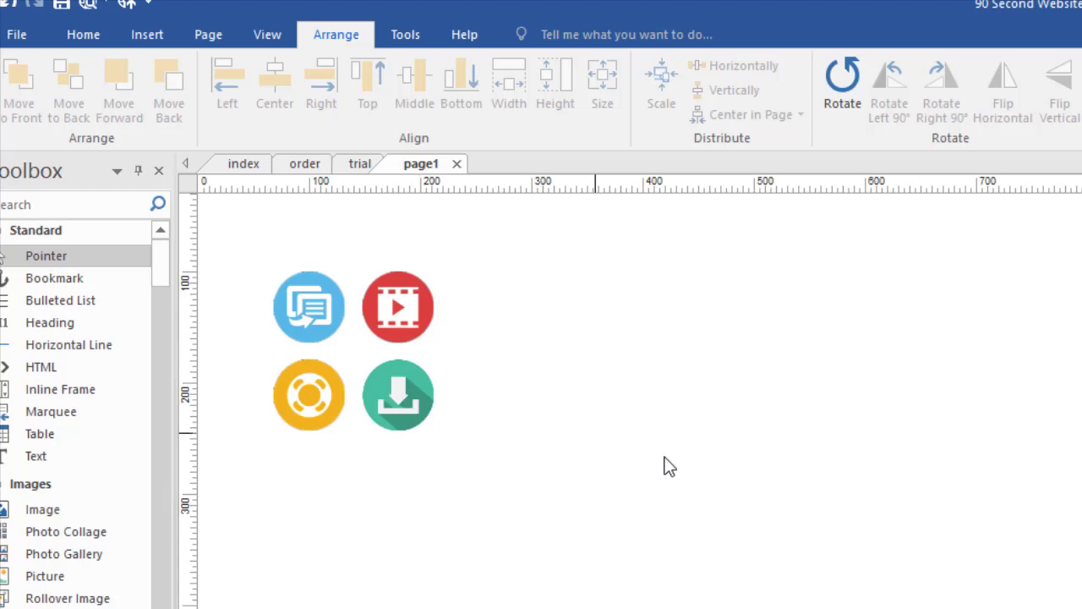
# - Paste copies of the green, blue, yellow and red video icons and scatter them right of the grid
pyautogui.hotkey('ctrl', 'v')
pyautogui.moveTo(818, 371); pyautogui.dragTo(480, 296)
pyautogui.hotkey('ctrl', 'v')
pyautogui.moveTo(916, 482); pyautogui.dragTo(563, 386)
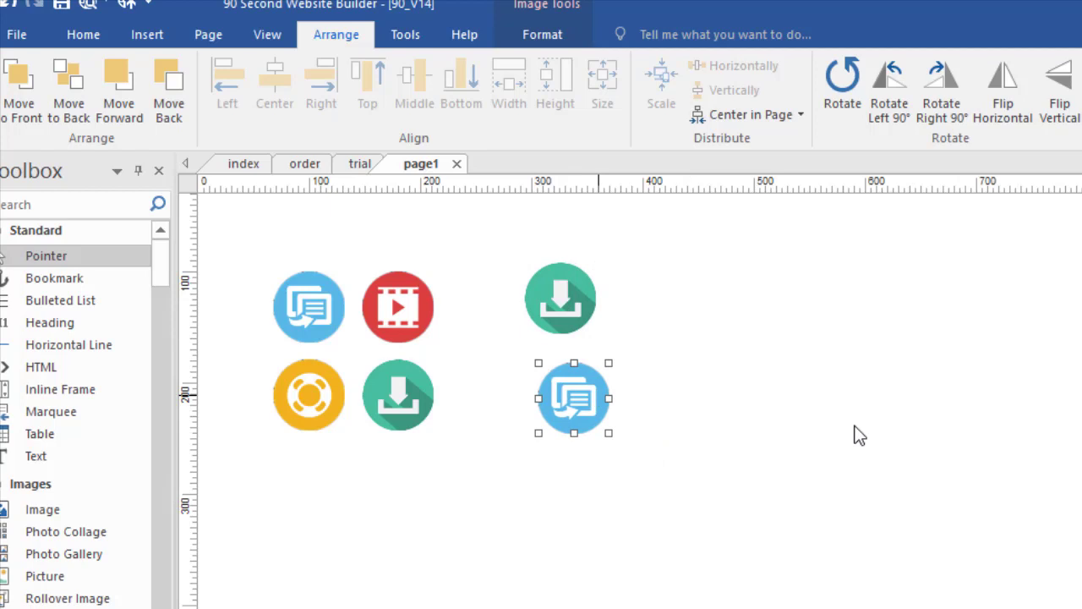
pyautogui.hotkey('ctrl', 'v')
pyautogui.moveTo(1007, 571); pyautogui.dragTo(685, 344)
pyautogui.hotkey('ctrl', 'v')
pyautogui.moveTo(652, 551); pyautogui.dragTo(577, 489)
pyautogui.moveTo(469, 215); pyautogui.dragTo(755, 577)
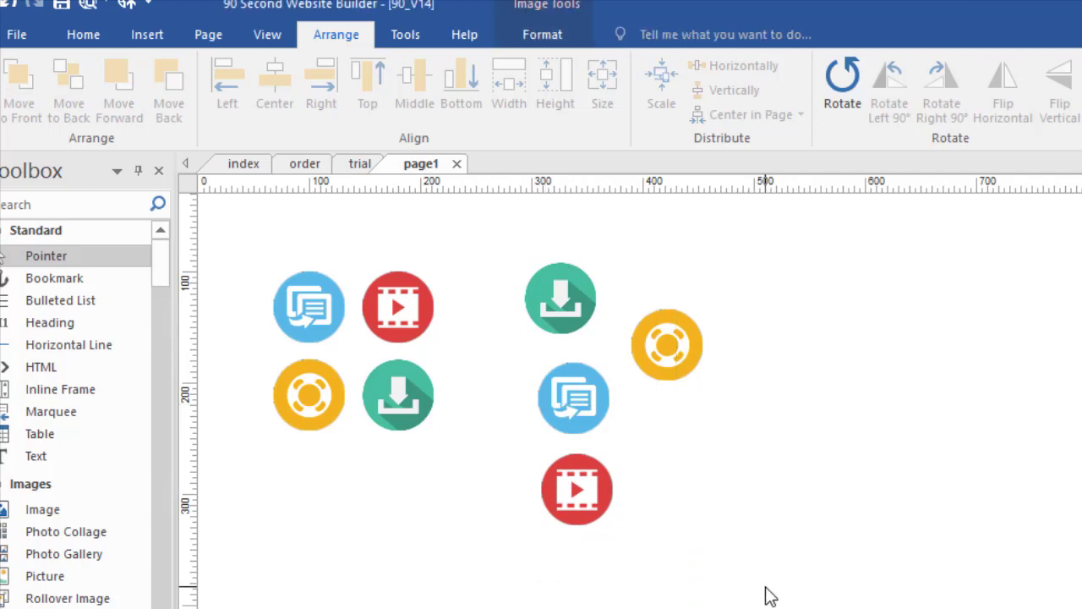
pyautogui.click(720, 480)
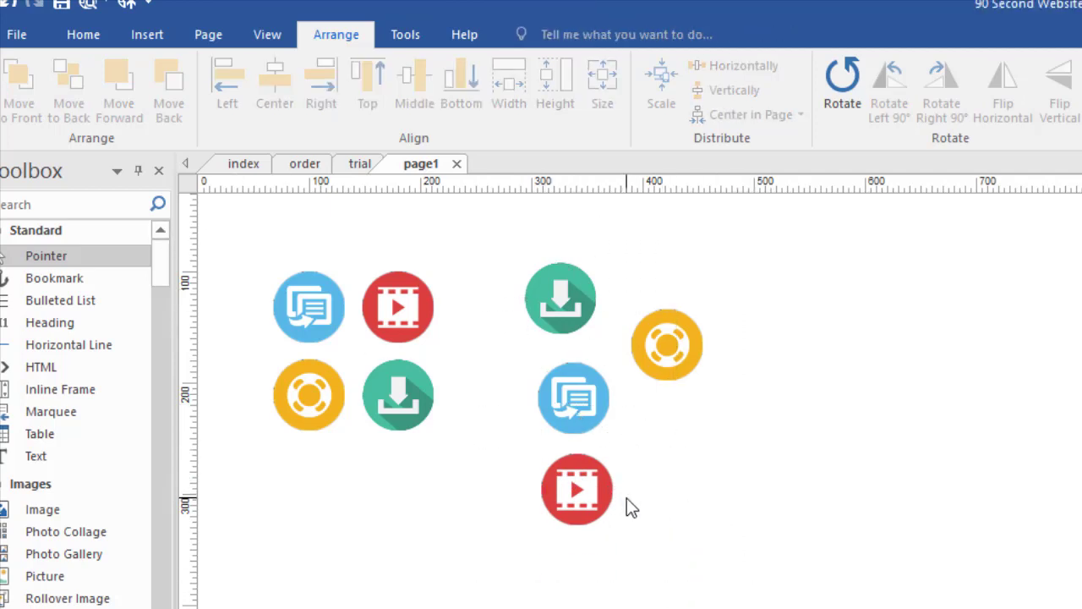
# - Lock every object on page1 with the Lock command
pyautogui.click(423, 328)
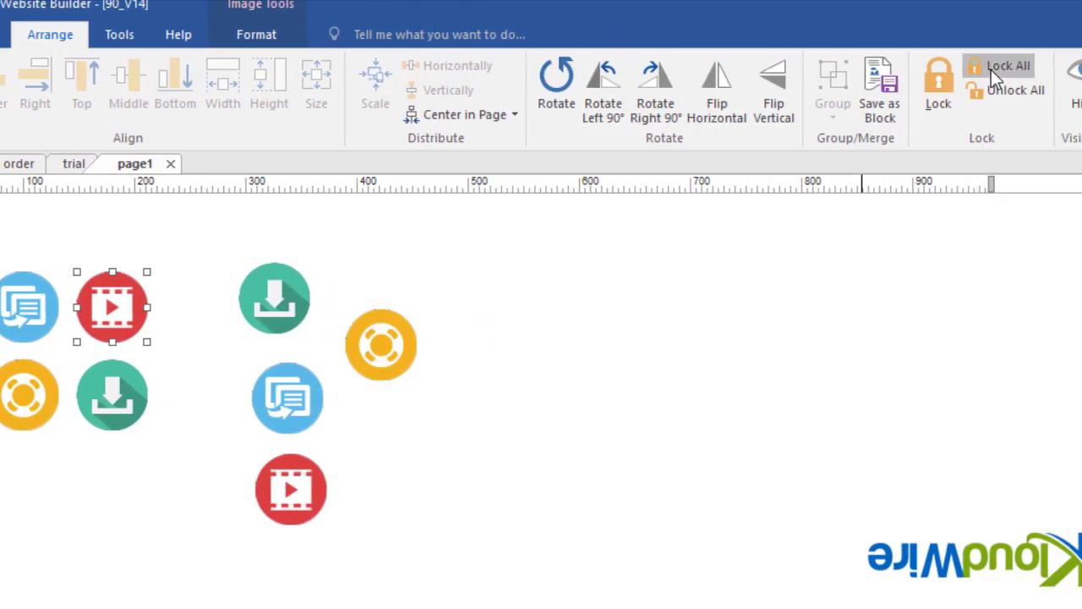
pyautogui.click(1059, 66)
pyautogui.click(149, 404)
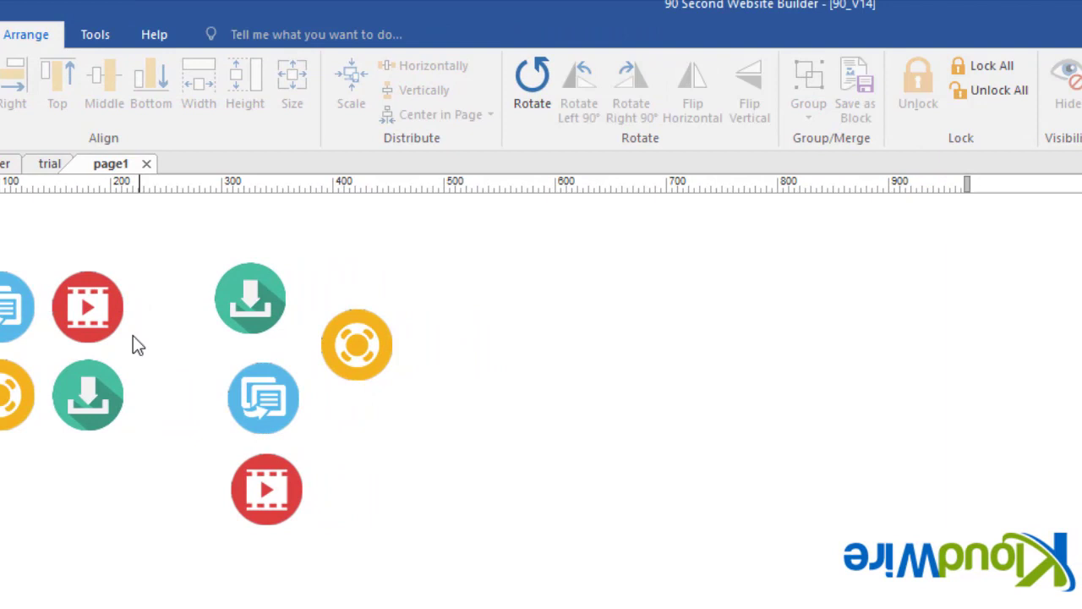
# - Select the four grid icons, then marquee-select the four right-hand copies instead
pyautogui.click(408, 303)
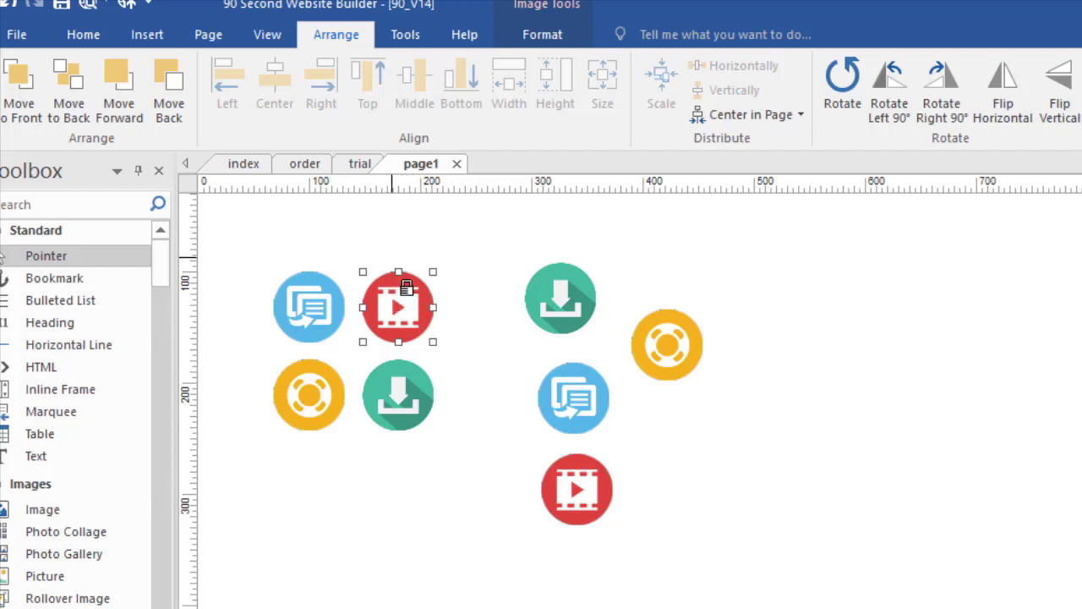
pyautogui.scroll(1, 397, 306)
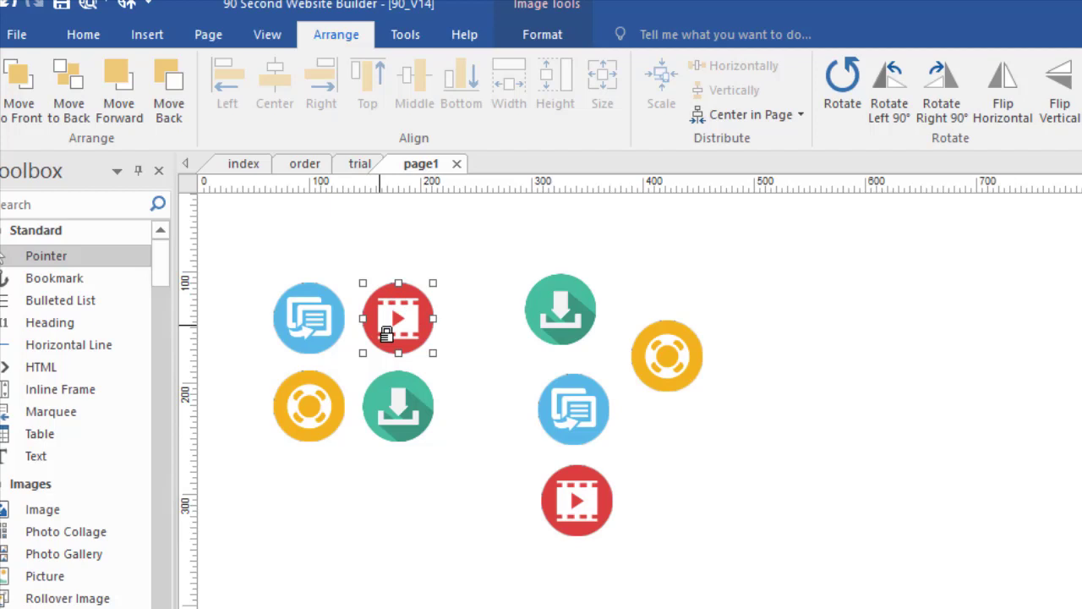
pyautogui.keyDown('shift'); pyautogui.click(309, 317); pyautogui.keyUp('shift')
pyautogui.keyDown('shift'); pyautogui.click(340, 405); pyautogui.keyUp('shift')
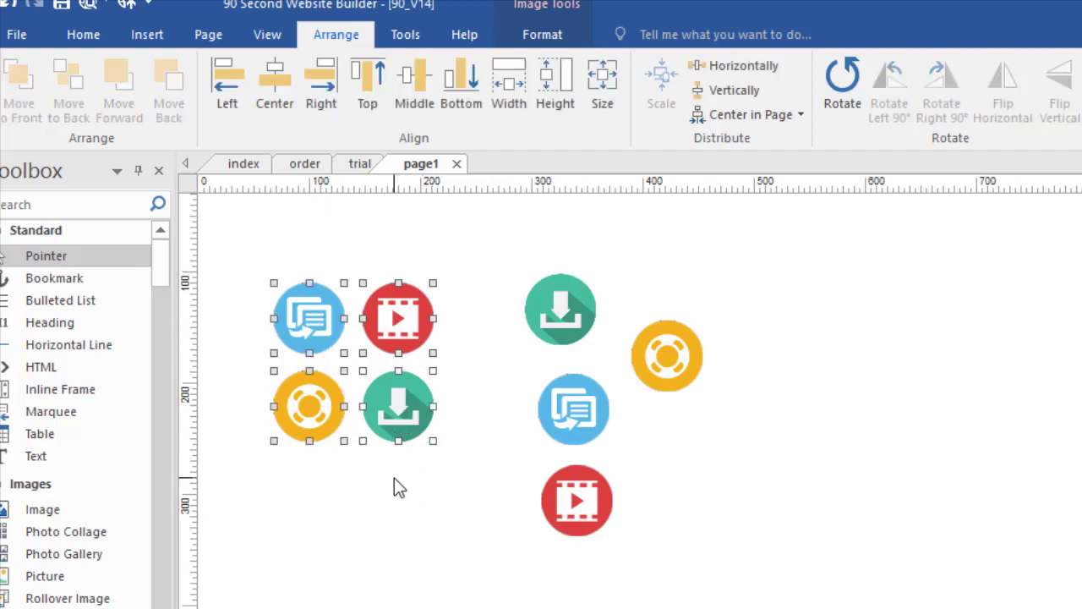
pyautogui.click(392, 533)
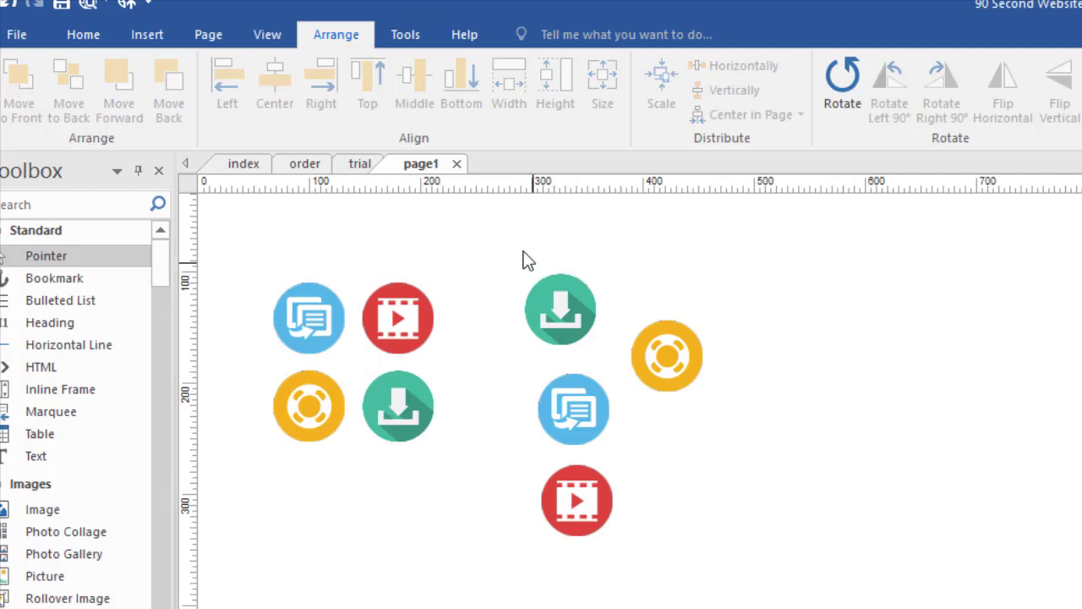
pyautogui.moveTo(519, 246); pyautogui.dragTo(728, 608)
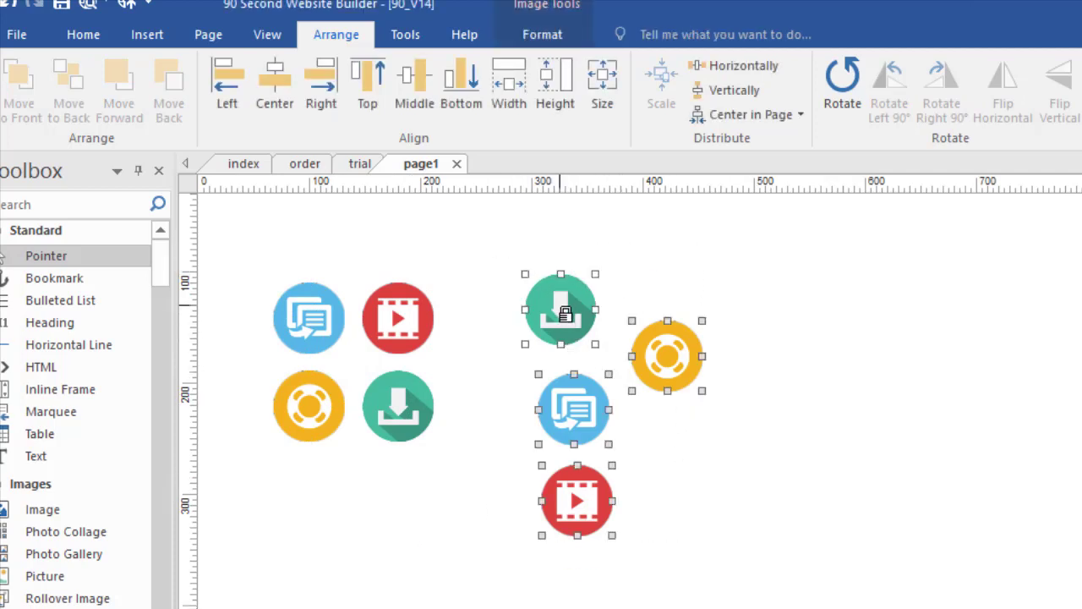
# - Unlock the red video icon in the grid
pyautogui.click(1006, 414)
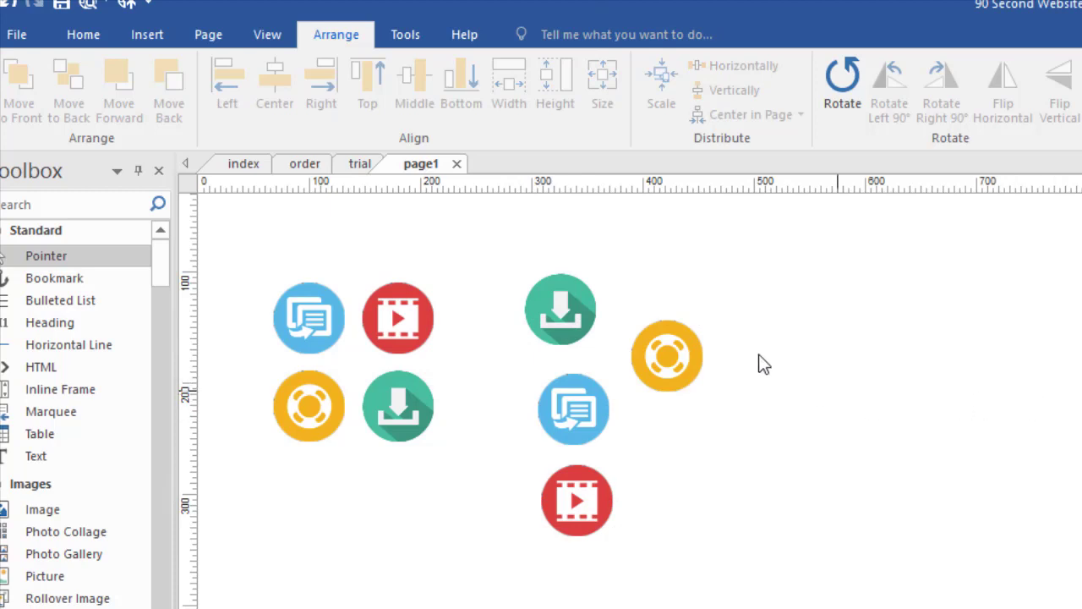
pyautogui.rightClick(401, 315)
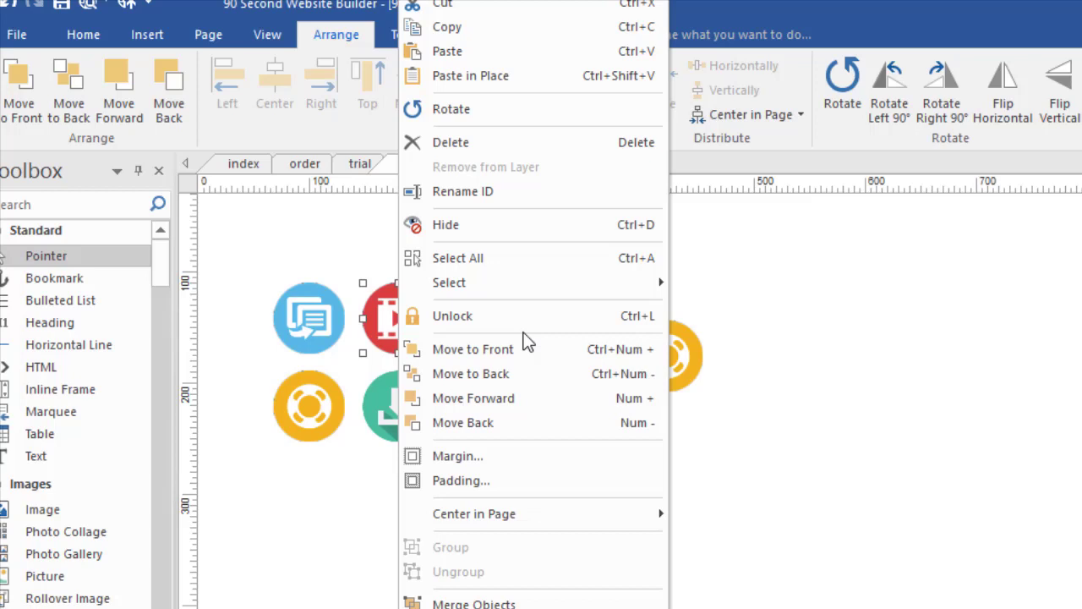
pyautogui.click(471, 319)
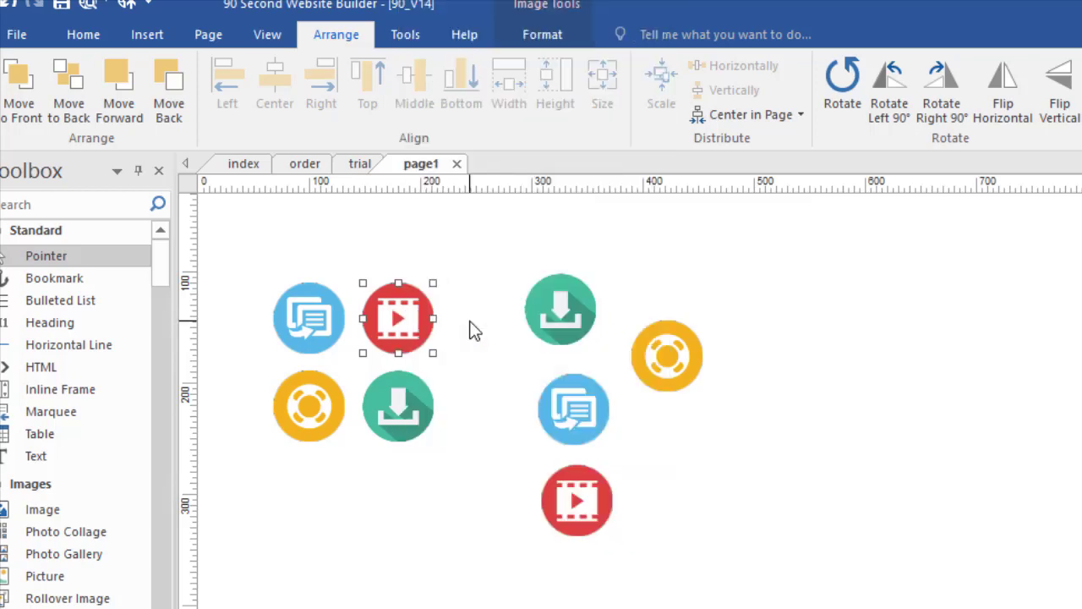
pyautogui.click(507, 486)
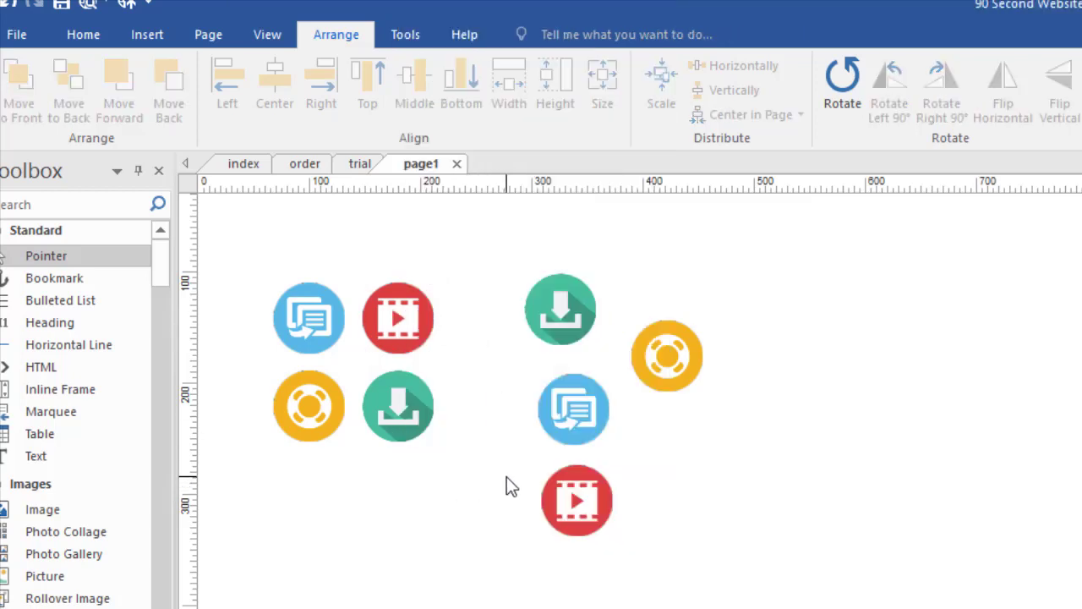
# - Unlock the yellow lifebuoy icon and confirm it is no longer locked
pyautogui.click(403, 410)
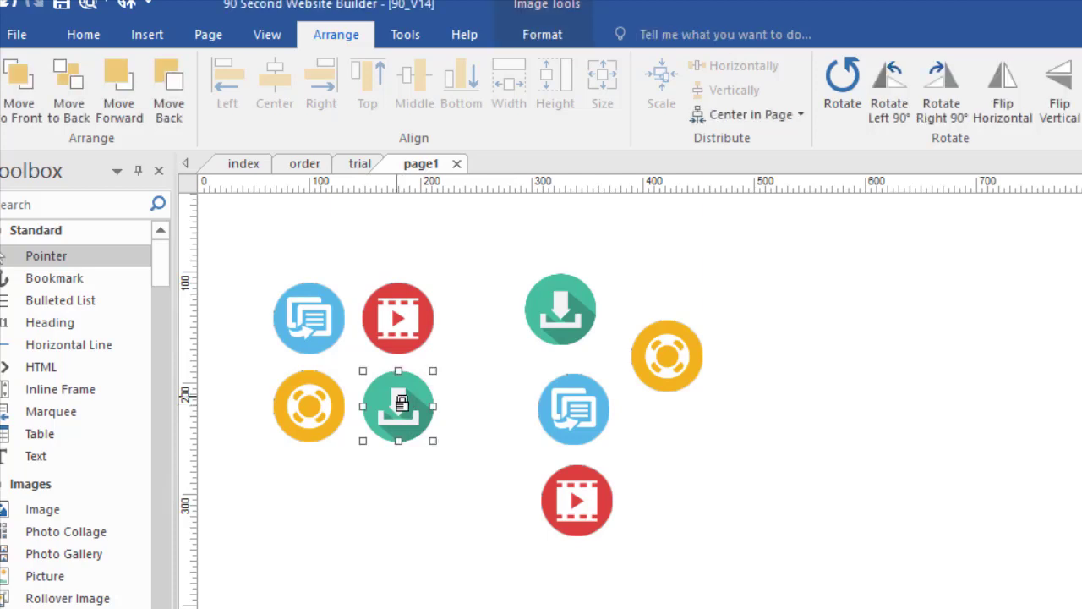
pyautogui.click(307, 404)
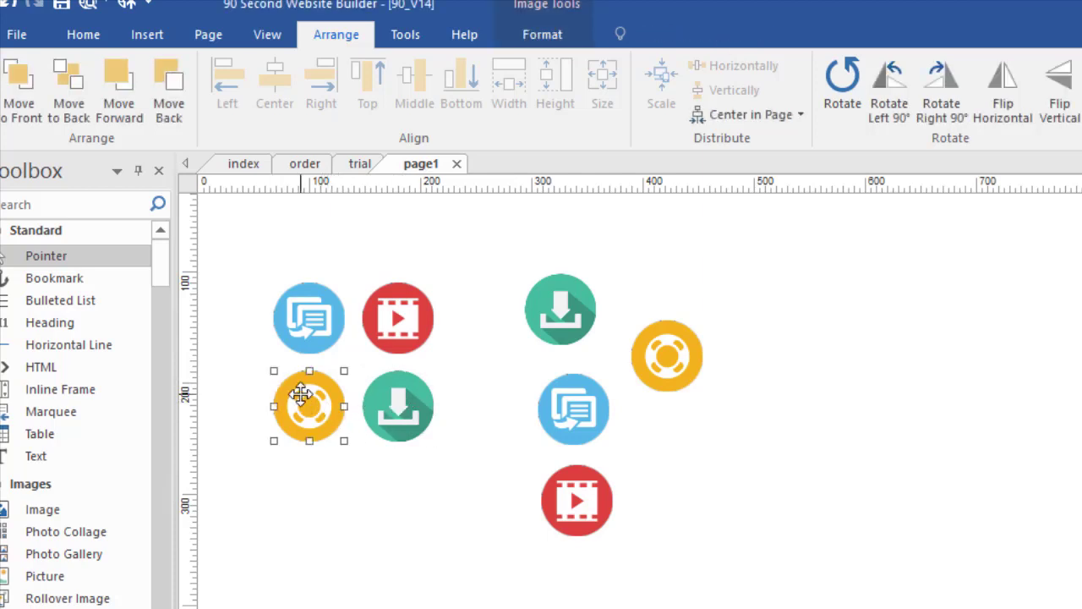
pyautogui.rightClick(307, 404)
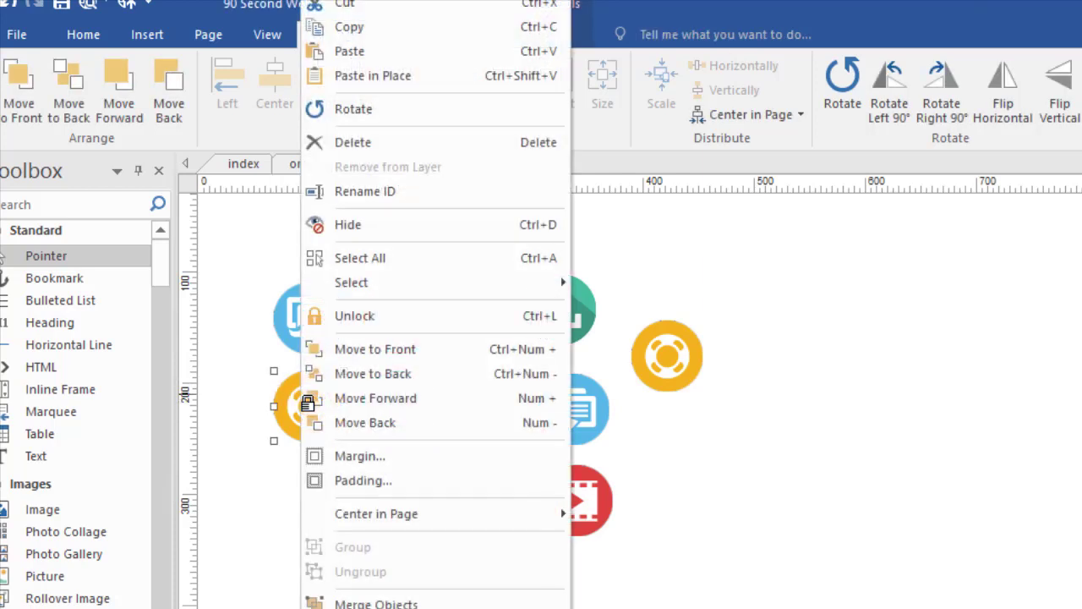
pyautogui.click(387, 316)
pyautogui.click(354, 503)
pyautogui.click(287, 394)
pyautogui.rightClick(289, 394)
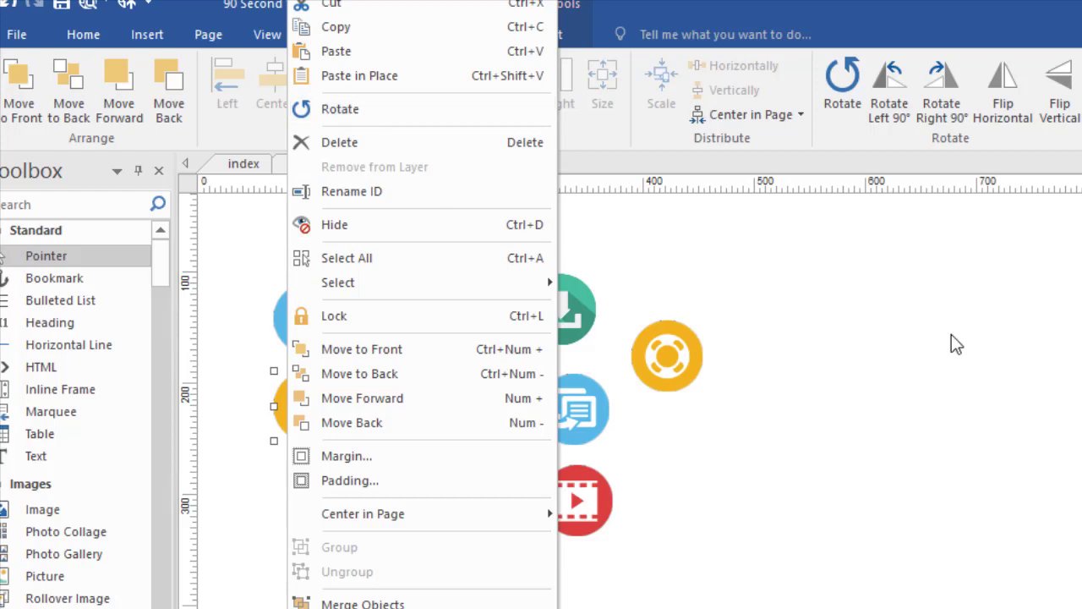
pyautogui.click(842, 486)
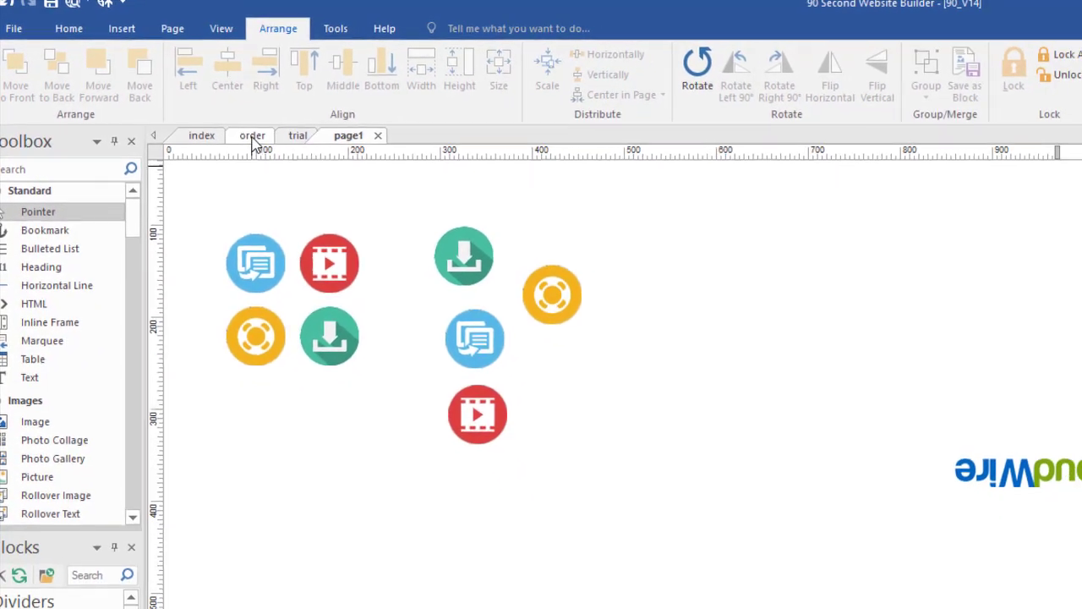
# - Open the order page and select the Premium Package heading, product image and left feature blocks
pyautogui.click(281, 151)
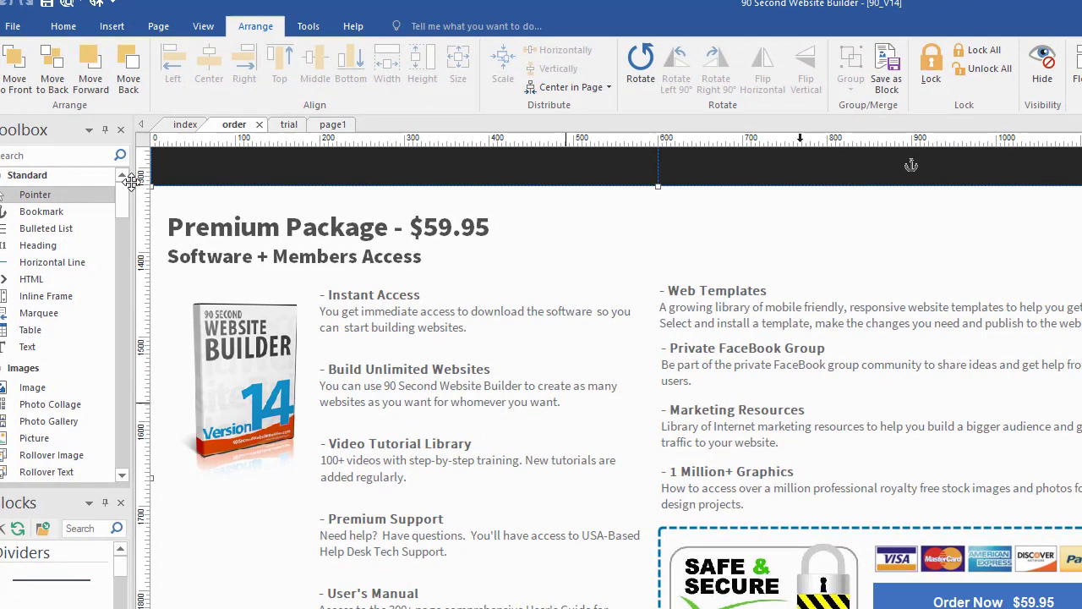
pyautogui.click(326, 246)
pyautogui.click(327, 246)
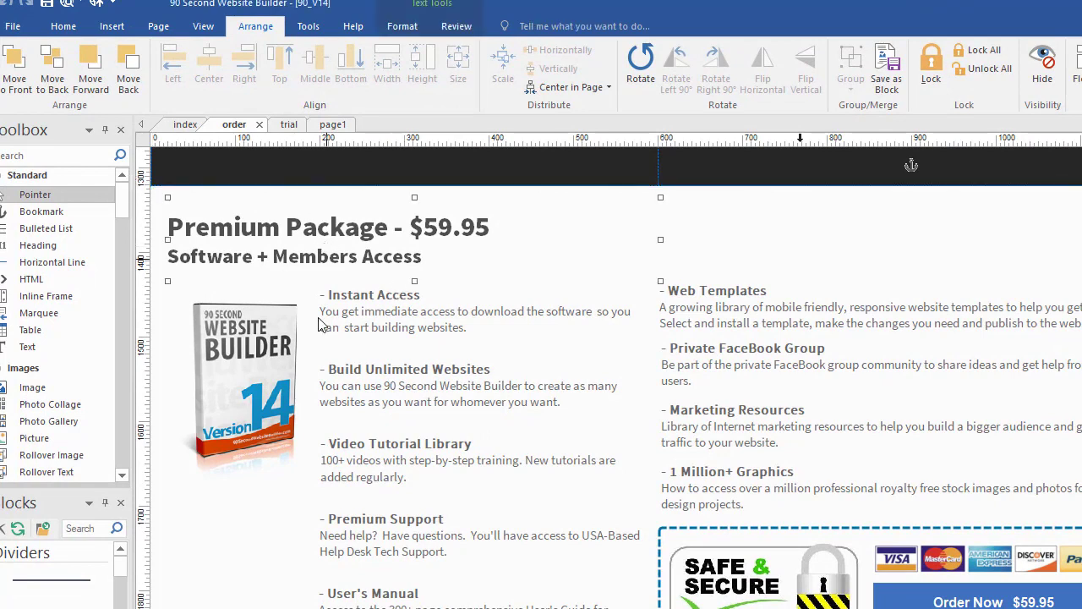
pyautogui.click(265, 355)
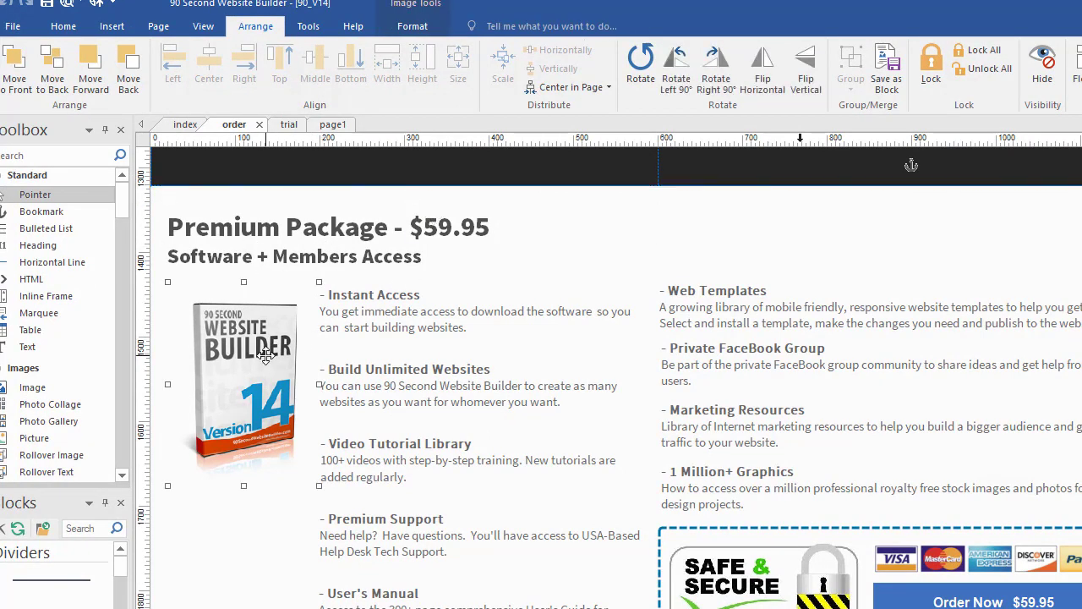
pyautogui.click(362, 296)
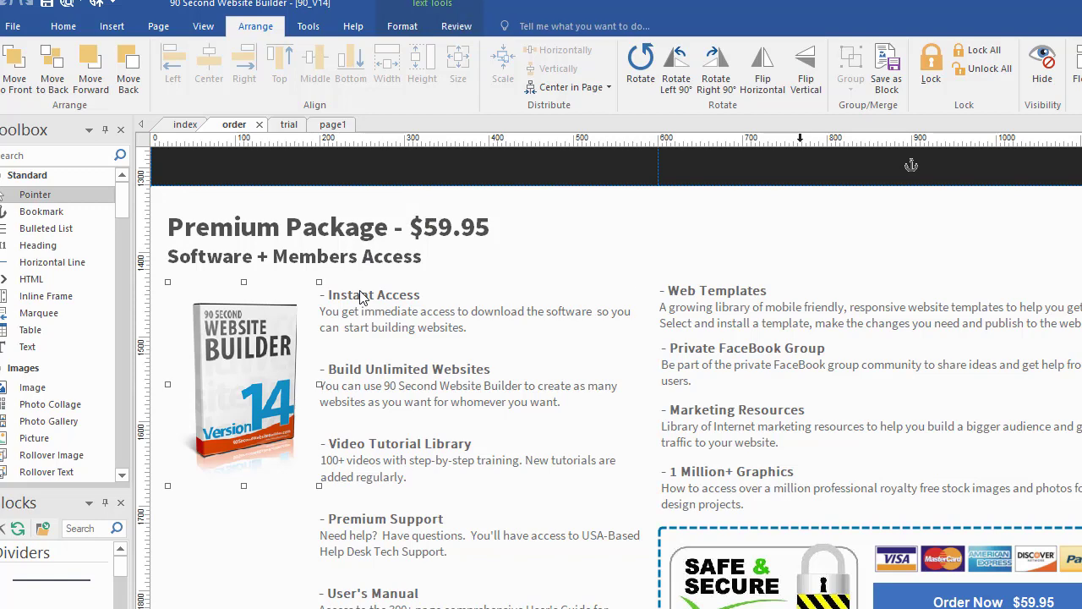
pyautogui.click(370, 391)
pyautogui.click(372, 468)
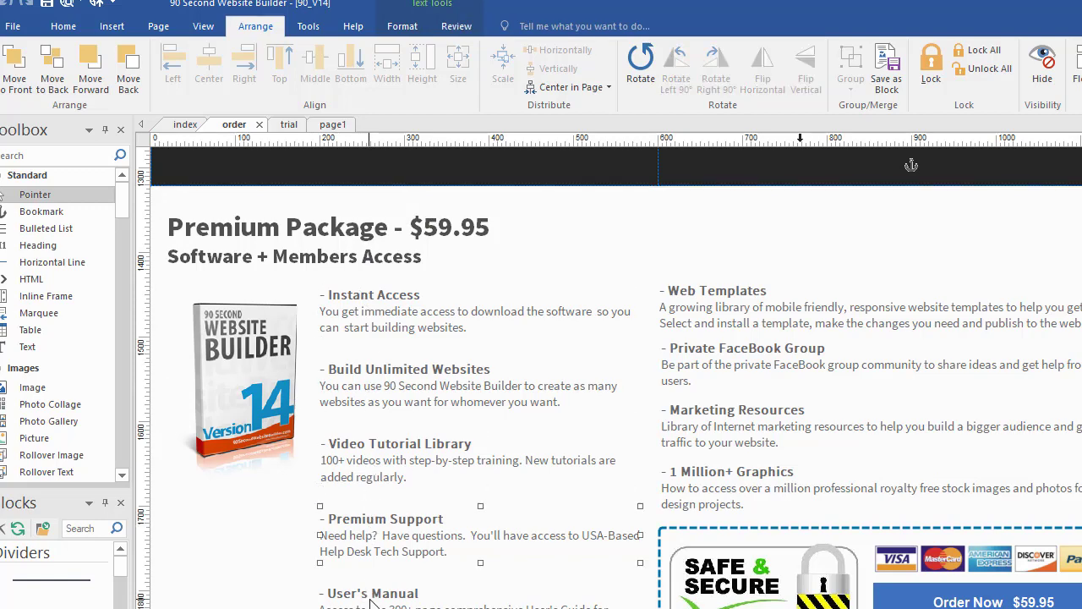
pyautogui.click(536, 524)
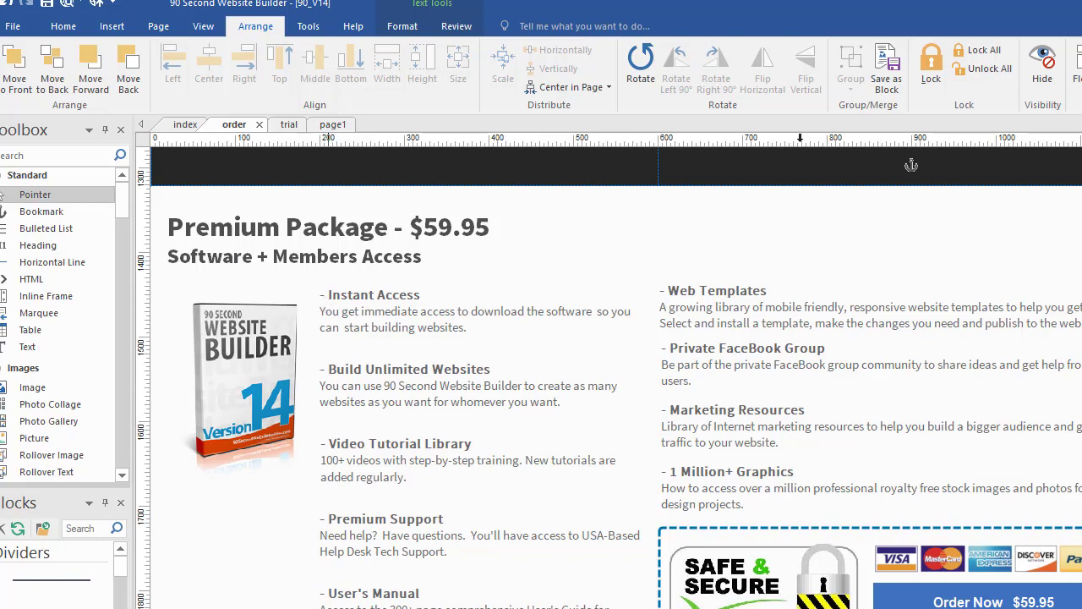
# - Left-align the Instant Access, Build Unlimited Websites and lower left-column feature blocks
pyautogui.click(367, 537)
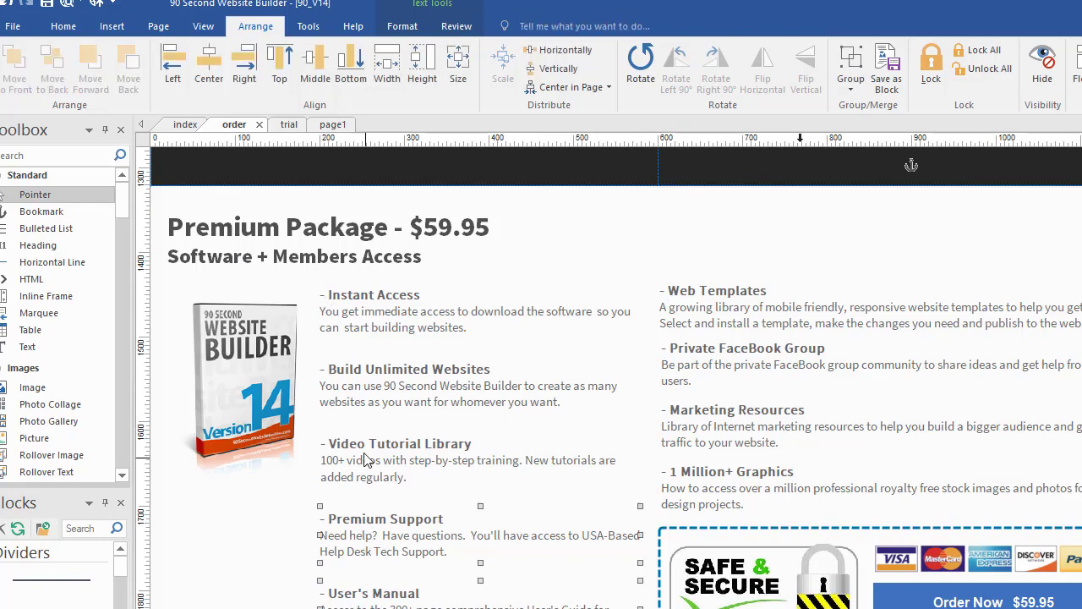
pyautogui.keyDown('shift'); pyautogui.click(347, 361); pyautogui.keyUp('shift')
pyautogui.keyDown('shift'); pyautogui.click(346, 308); pyautogui.keyUp('shift')
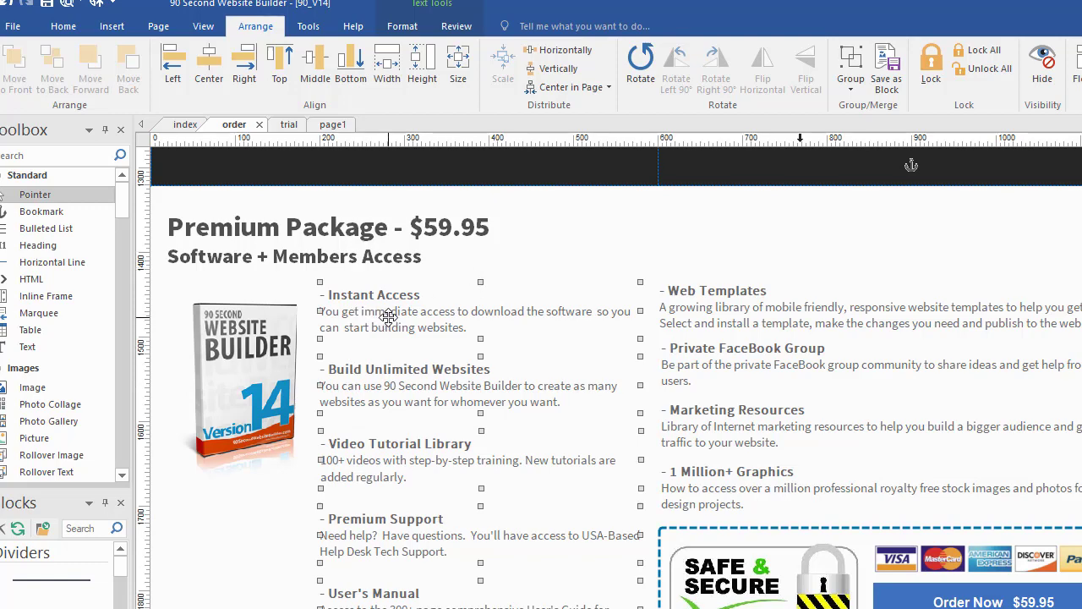
pyautogui.click(172, 65)
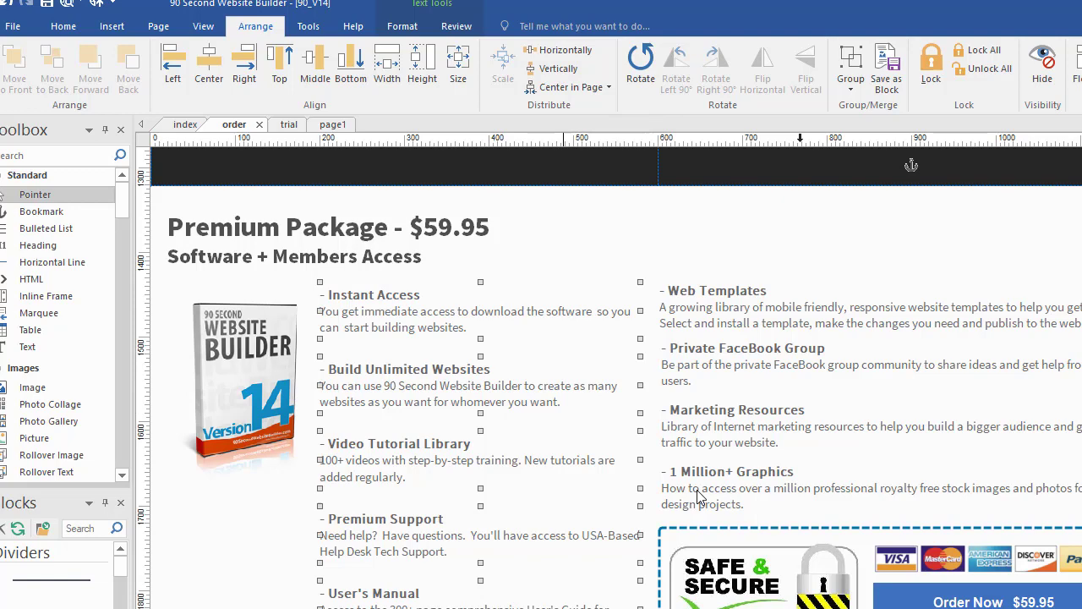
pyautogui.click(791, 258)
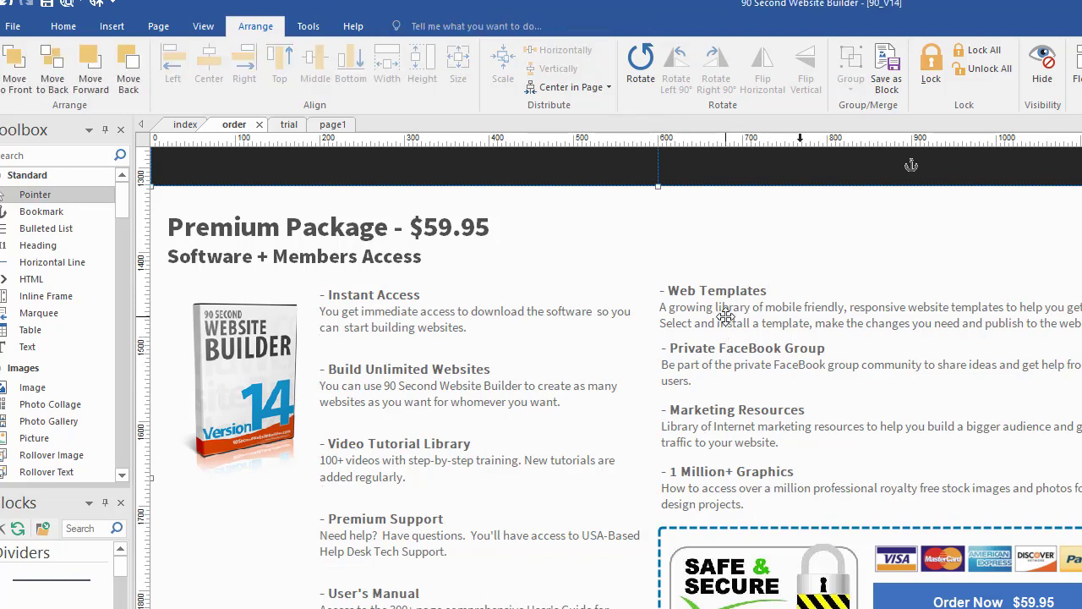
# - Select the Web Templates, Private FaceBook Group, Marketing Resources and 1 Million+ Graphics blocks, then clear the selection
pyautogui.click(715, 320)
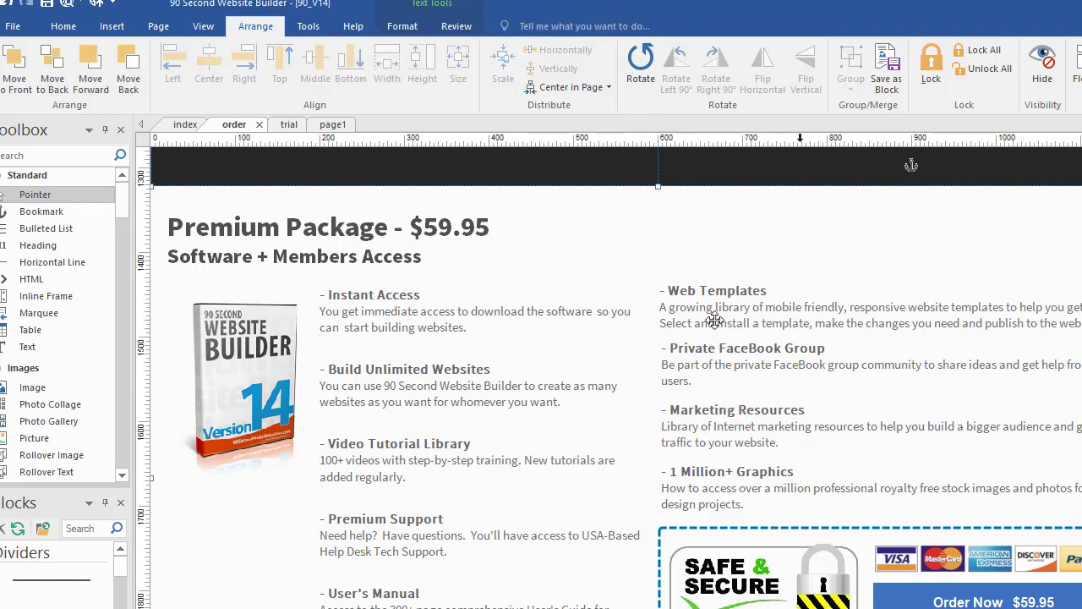
pyautogui.keyDown('shift'); pyautogui.click(701, 372); pyautogui.keyUp('shift')
pyautogui.keyDown('shift'); pyautogui.click(695, 427); pyautogui.keyUp('shift')
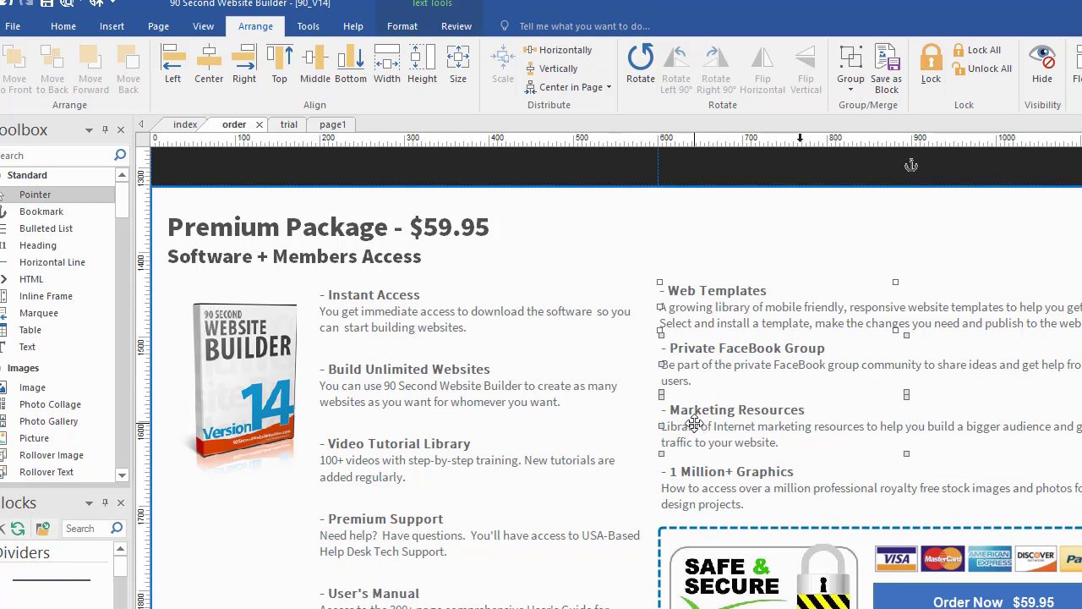
pyautogui.keyDown('shift'); pyautogui.click(696, 478); pyautogui.keyUp('shift')
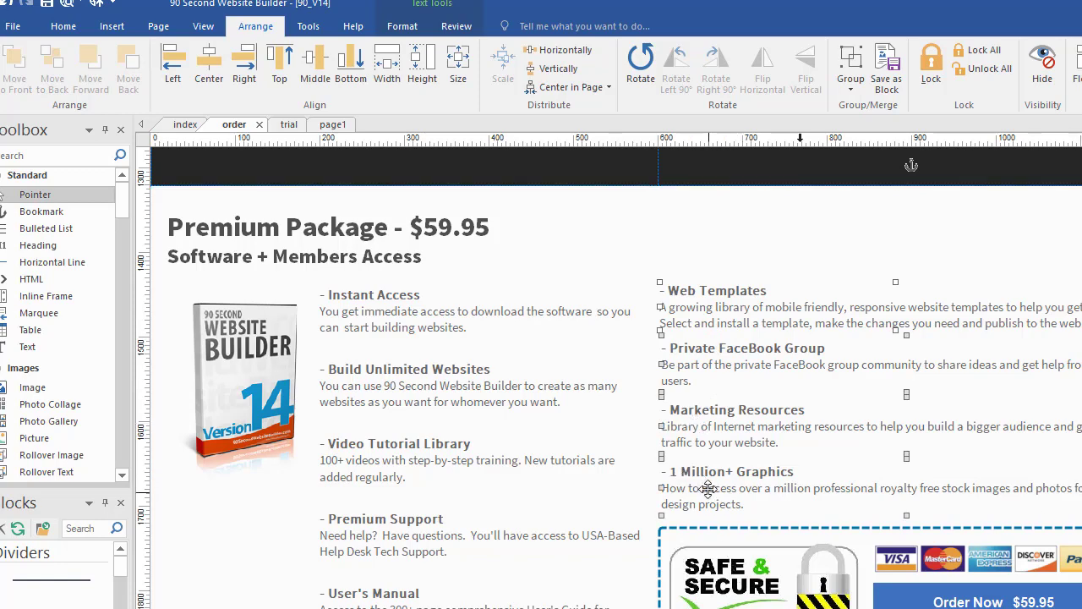
pyautogui.click(650, 248)
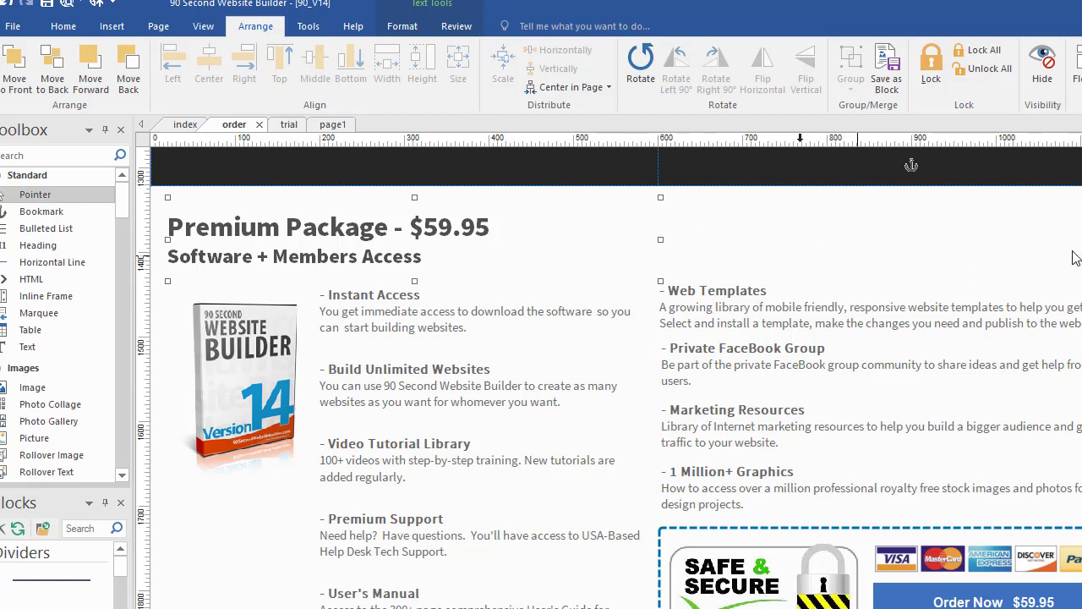
pyautogui.press('Escape')
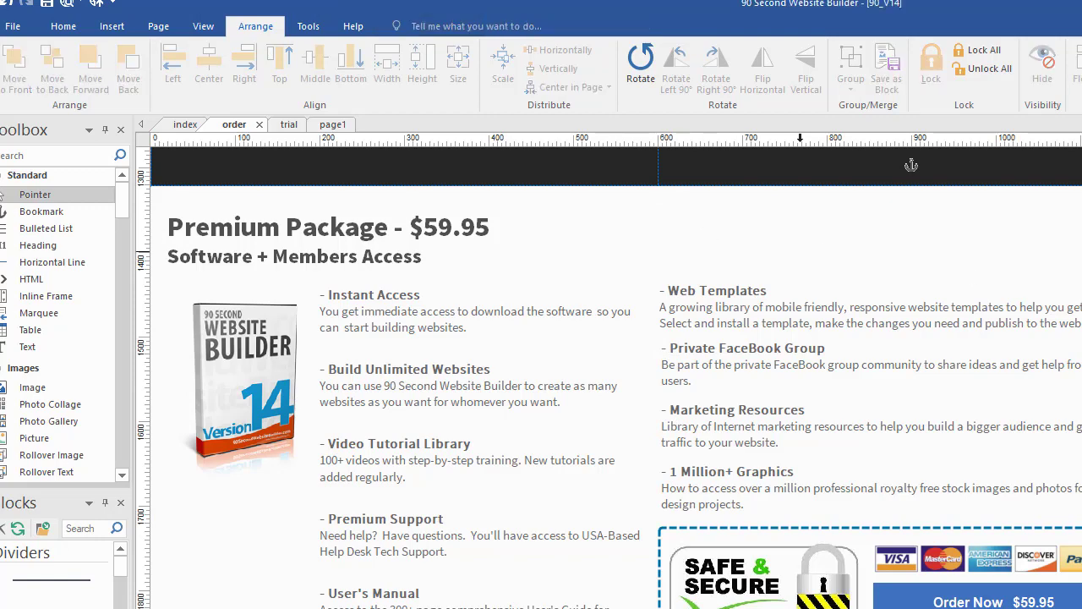